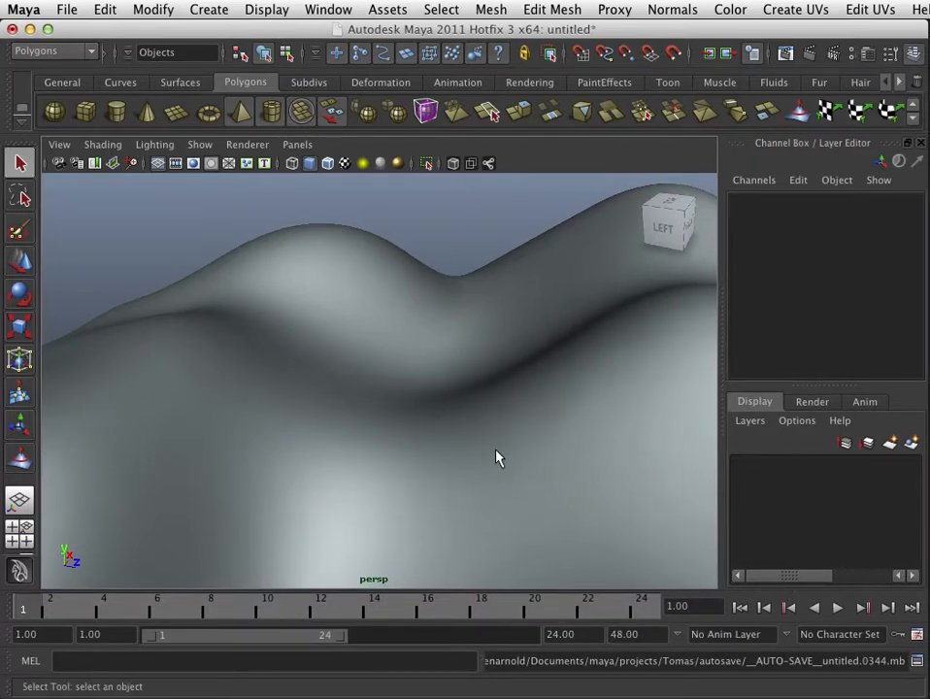
pyautogui.keyDown('alt'); pyautogui.moveTo(447, 459); pyautogui.dragTo(423, 459); pyautogui.keyUp('alt')
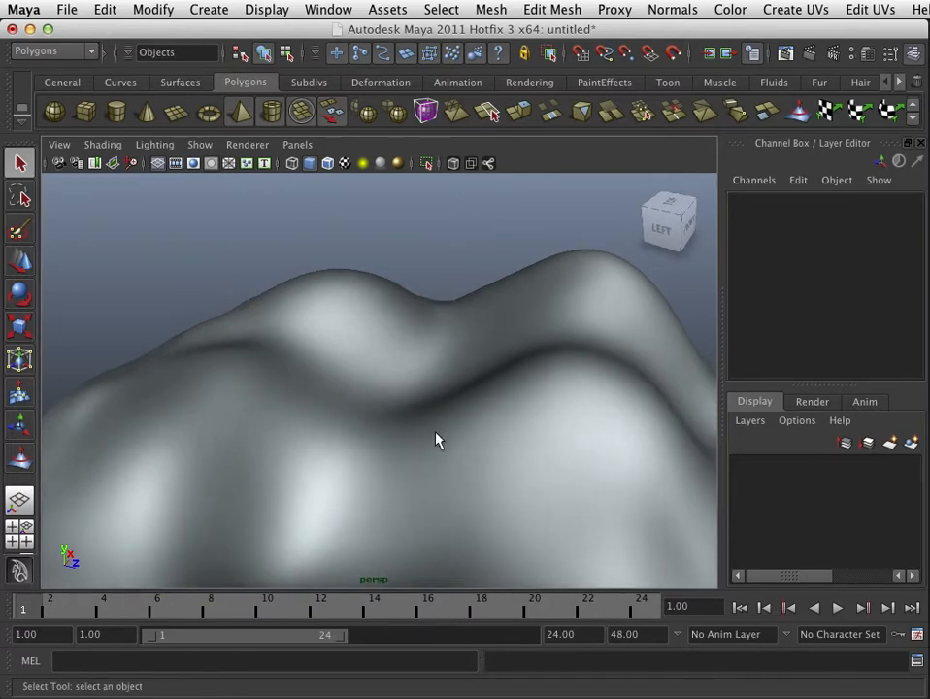
pyautogui.moveTo(436, 440)
pyautogui.keyDown('alt'); pyautogui.mouseDown(button='right')
pyautogui.moveTo(346, 438)
pyautogui.moveTo(505, 452)
pyautogui.moveTo(426, 455)
pyautogui.mouseUp(button='right'); pyautogui.keyUp('alt')
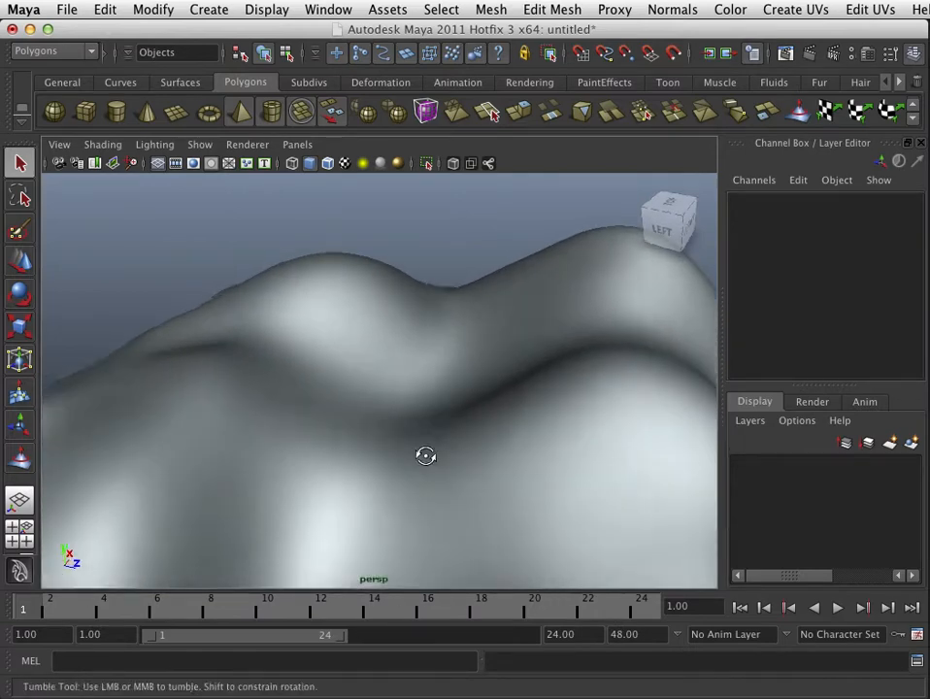
pyautogui.keyDown('alt'); pyautogui.moveTo(425, 455); pyautogui.dragTo(374, 463); pyautogui.keyUp('alt')
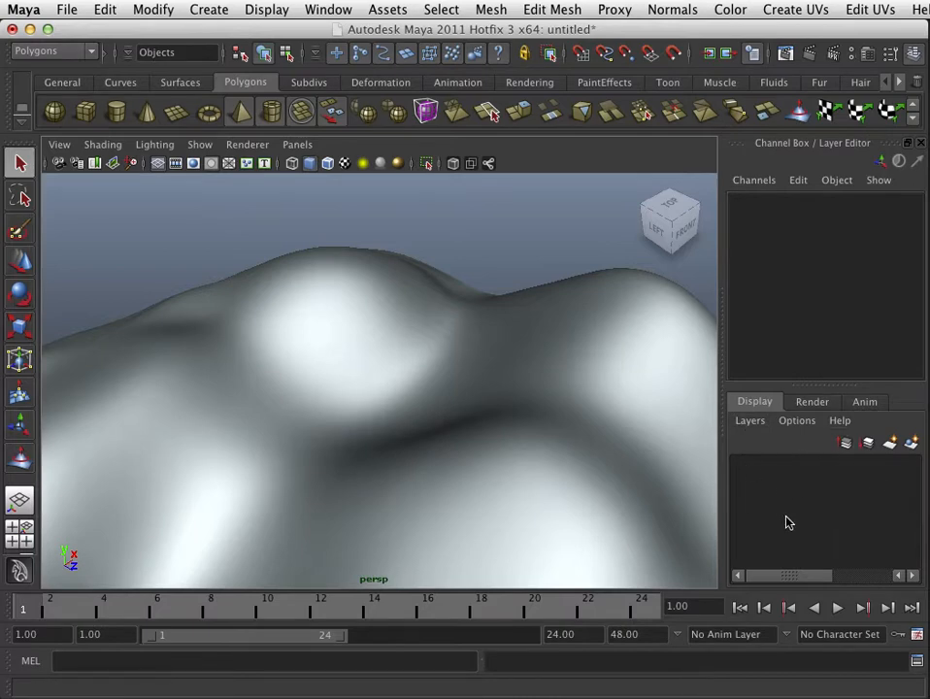
# Step: Open the Attribute Editor briefly and return to the Channel Box / Layer Editor
pyautogui.click(919, 143)
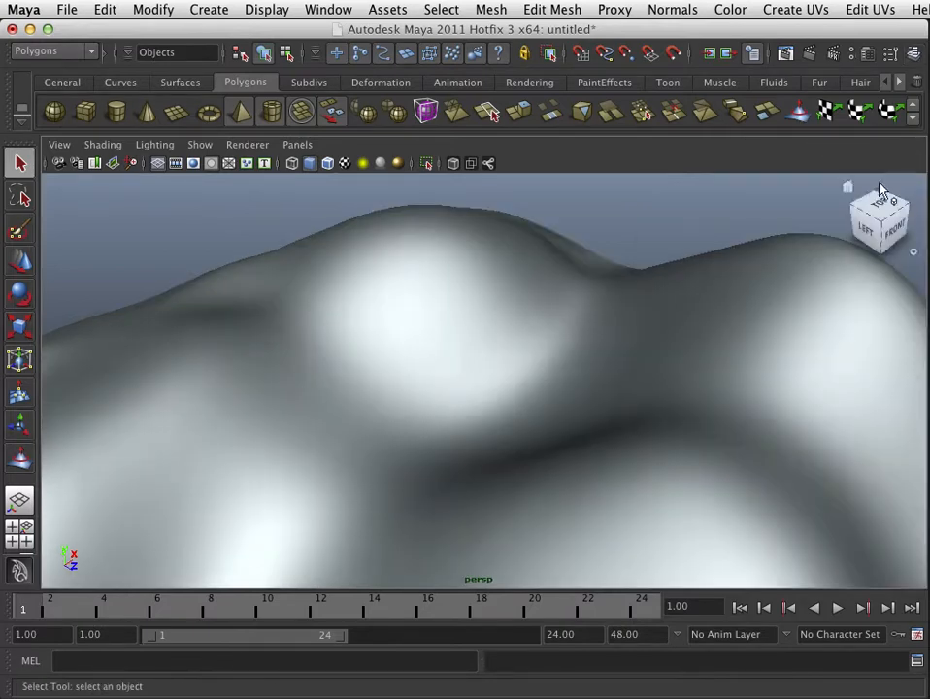
pyautogui.click(867, 53)
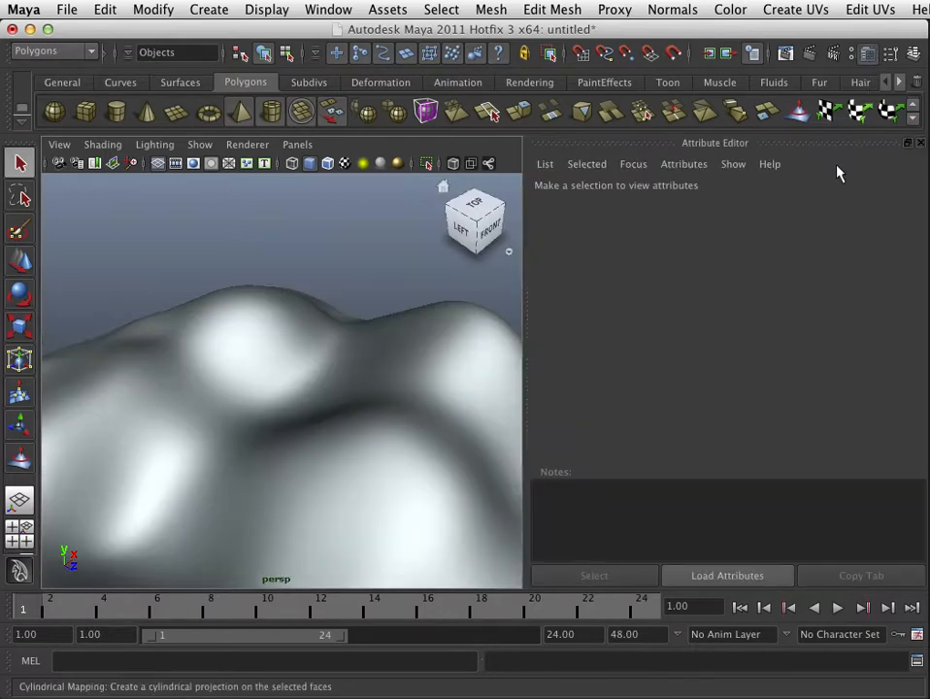
pyautogui.click(916, 54)
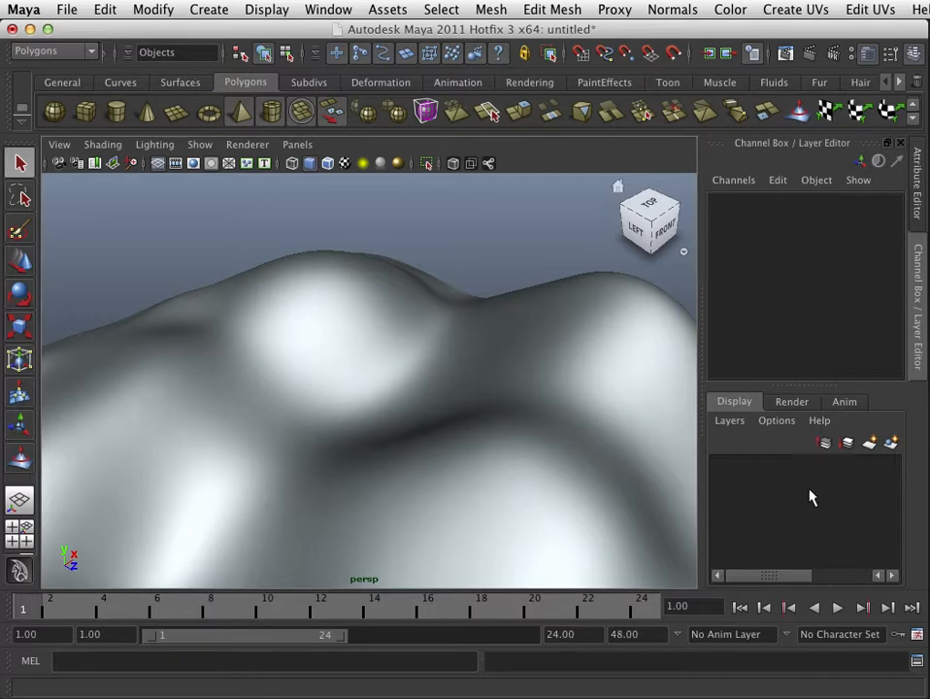
# Step: Select the terrain mesh and create a new display layer containing it
pyautogui.click(580, 352)
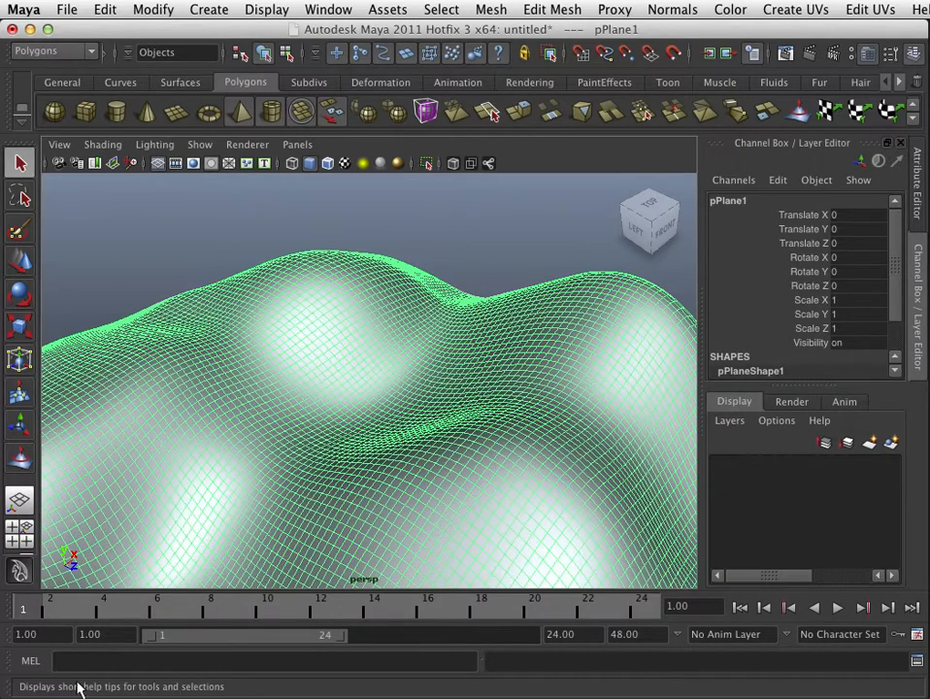
pyautogui.click(892, 444)
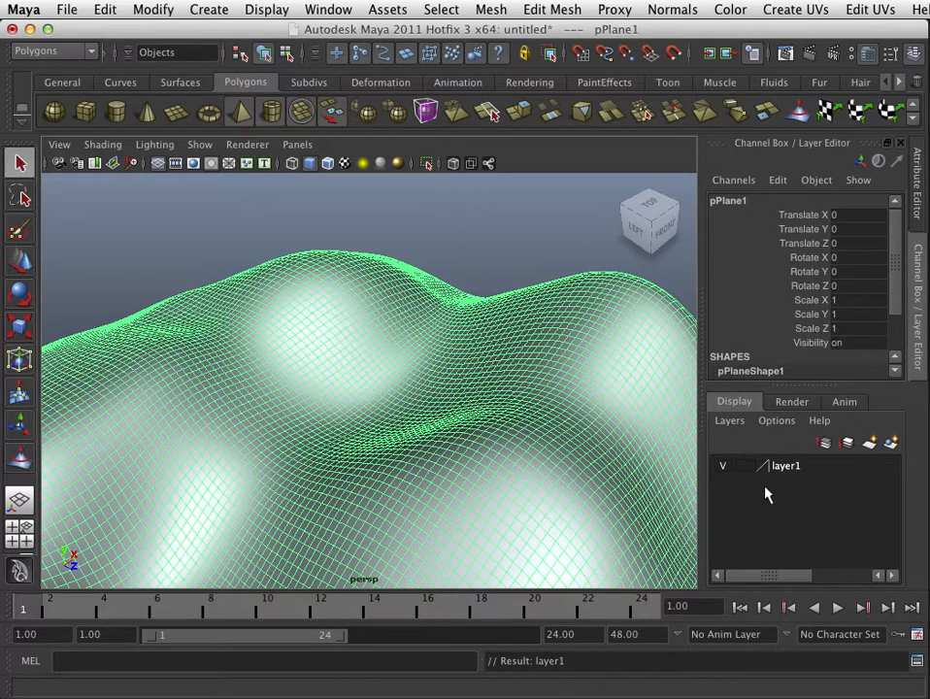
pyautogui.click(564, 259)
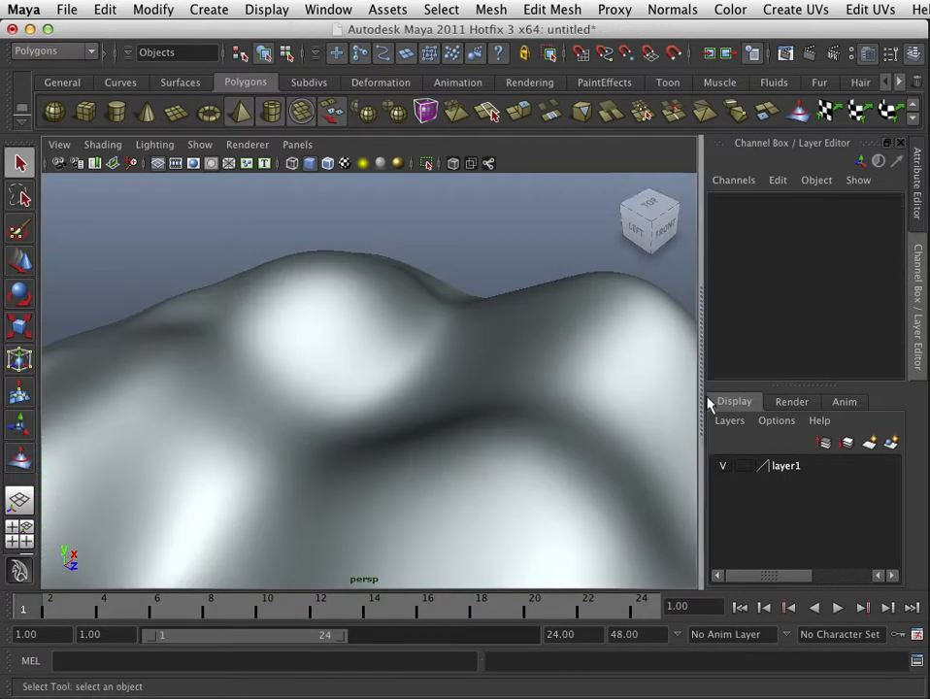
# Step: Rename the new display layer to TerrainLayer and save the change
pyautogui.doubleClick(786, 467)
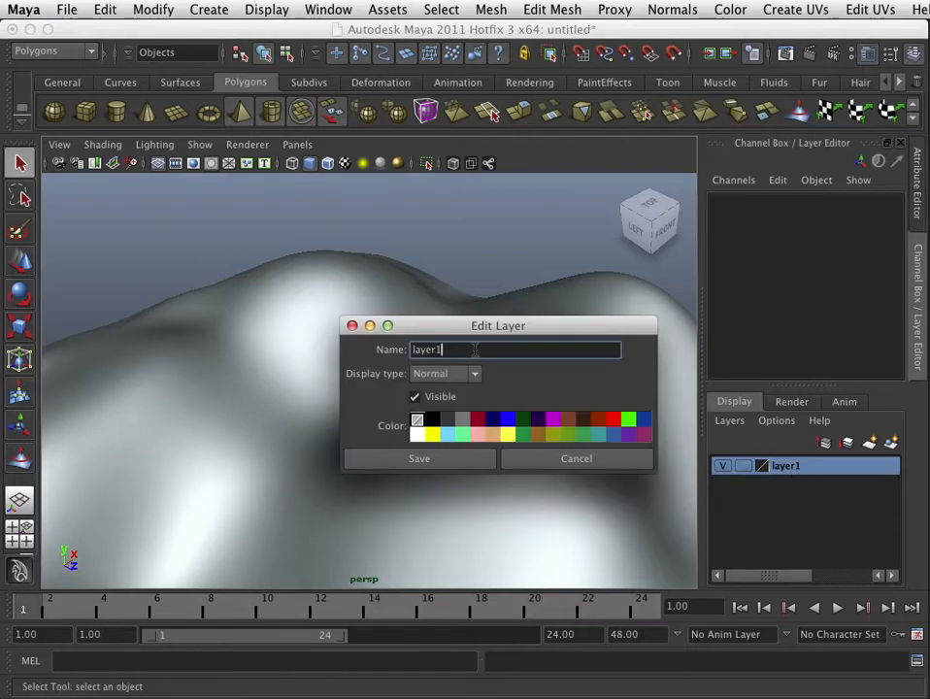
pyautogui.moveTo(474, 352); pyautogui.dragTo(385, 352)
pyautogui.write('TerrainLayer')
pyautogui.click(465, 463)
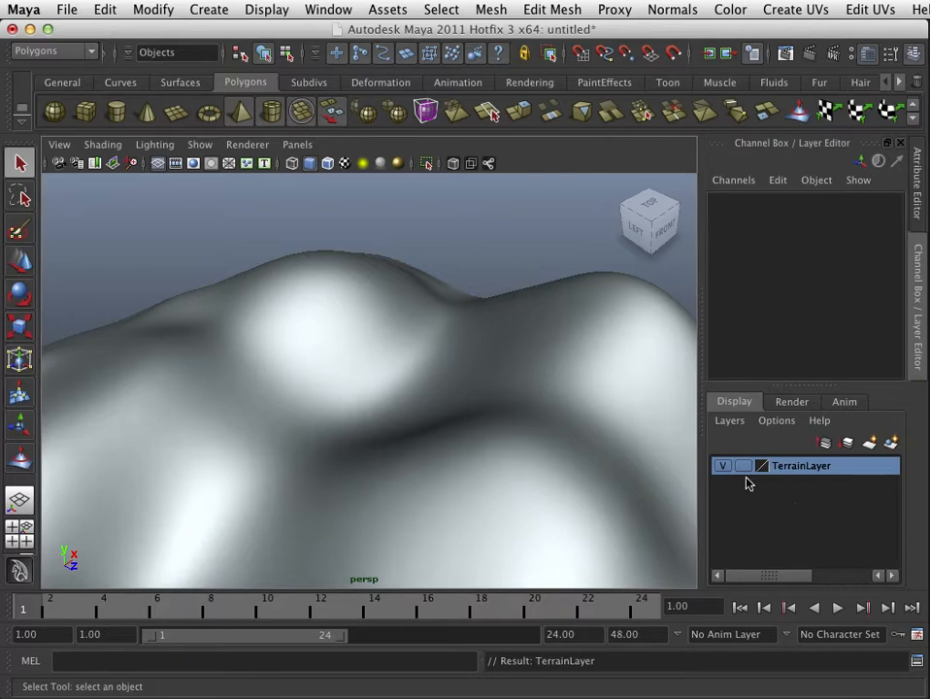
# Step: Select the terrain and toggle TerrainLayer's visibility off and back on
pyautogui.click(581, 381)
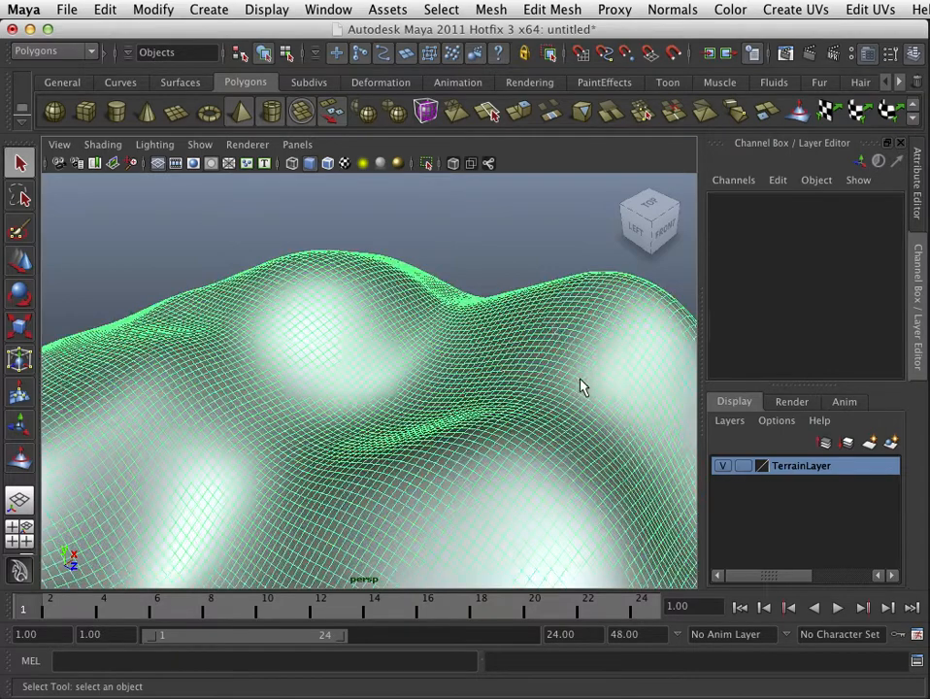
pyautogui.click(521, 226)
pyautogui.click(586, 324)
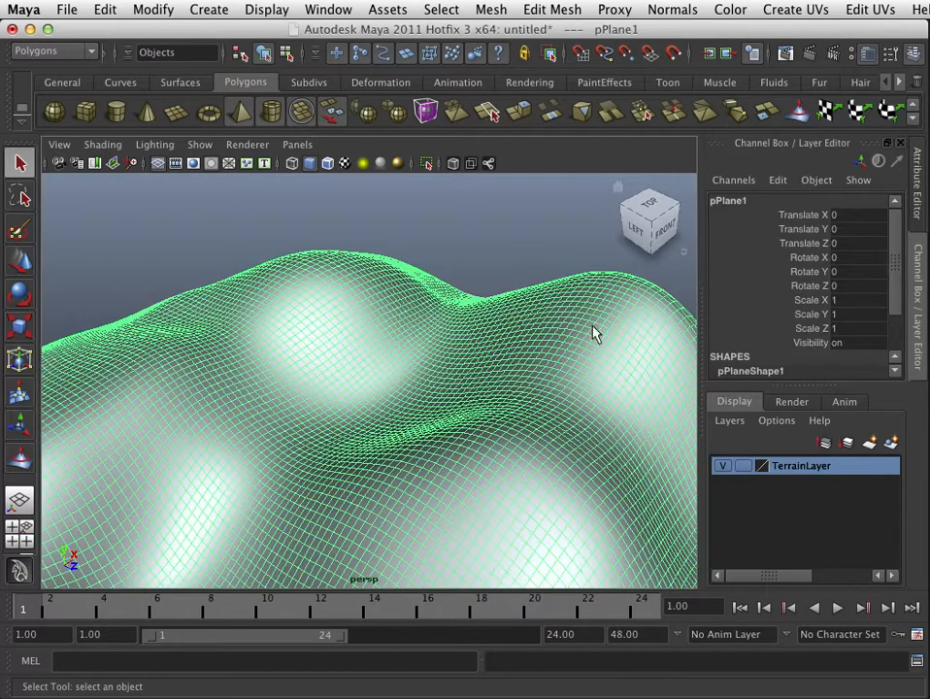
pyautogui.click(724, 468)
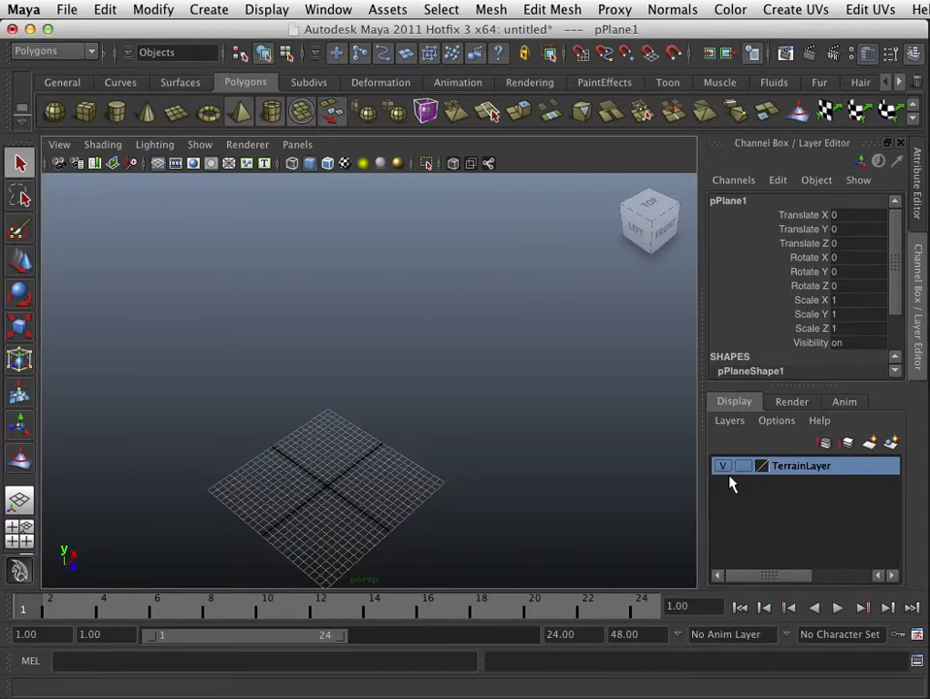
pyautogui.click(723, 465)
pyautogui.click(723, 466)
pyautogui.click(724, 466)
# Step: Set TerrainLayer to template display and try selecting the terrain in shaded and wireframe modes
pyautogui.click(748, 471)
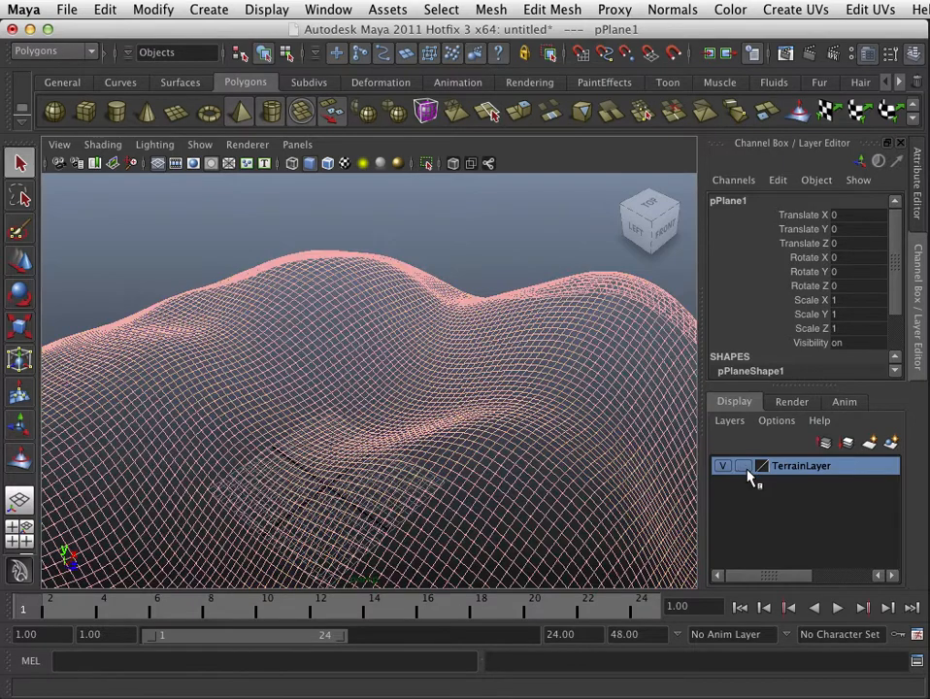
pyautogui.click(557, 493)
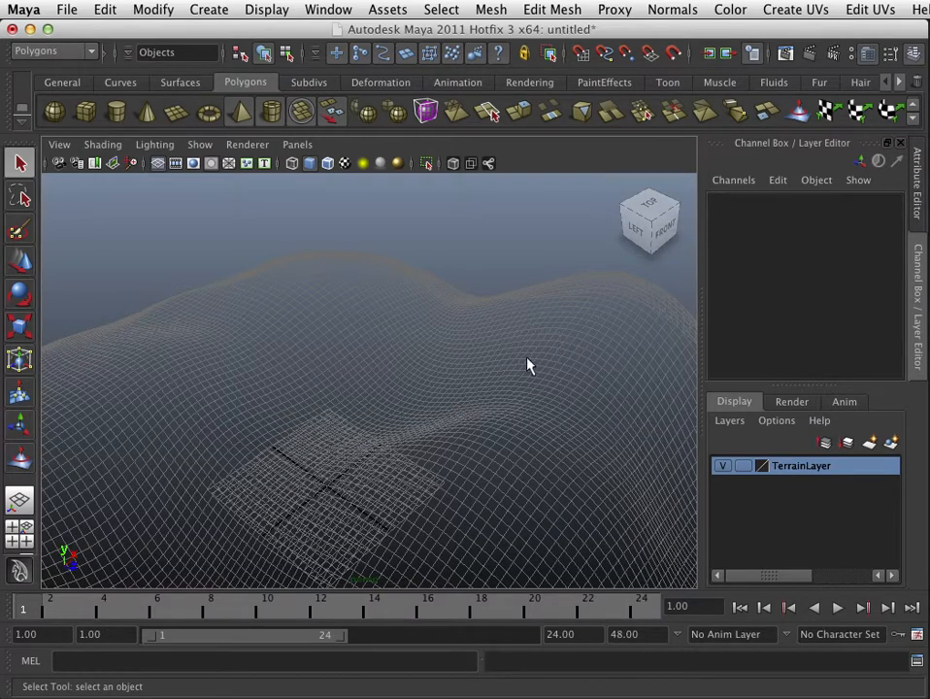
pyautogui.keyDown('alt'); pyautogui.moveTo(481, 454); pyautogui.dragTo(511, 441); pyautogui.keyUp('alt')
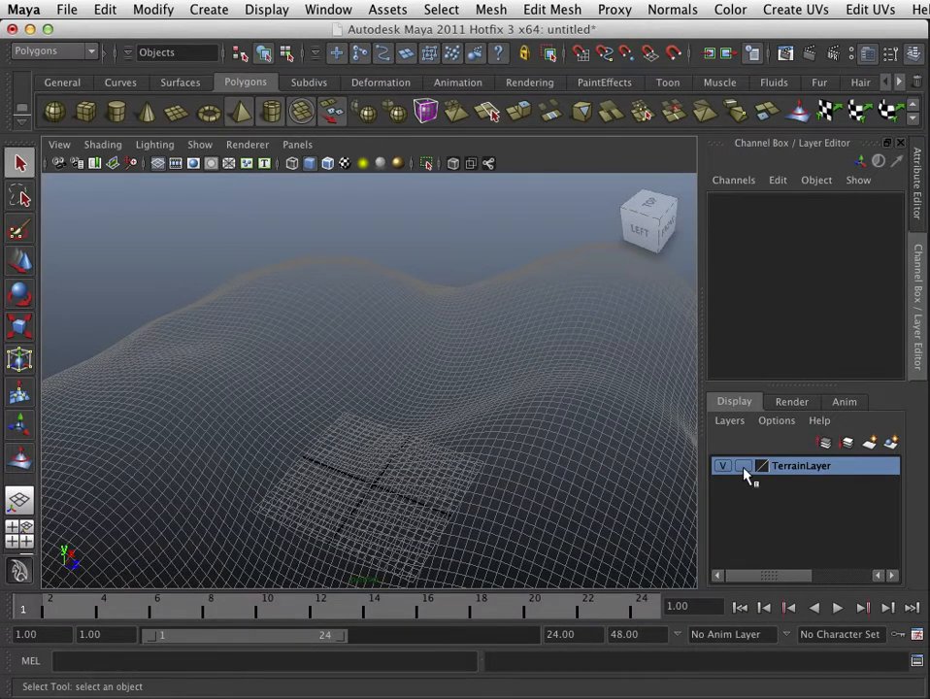
pyautogui.press('5')
pyautogui.press('4')
pyautogui.moveTo(446, 408); pyautogui.dragTo(488, 458)
pyautogui.press('5')
# Step: Toggle TerrainLayer's visibility off and on and set its display type to Template
pyautogui.click(723, 467)
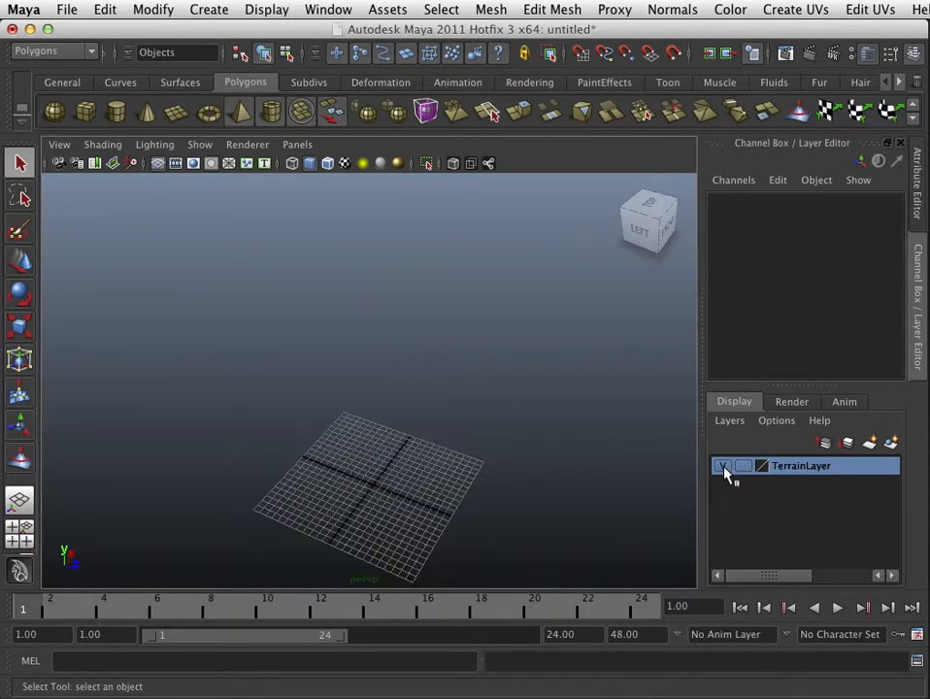
pyautogui.click(730, 474)
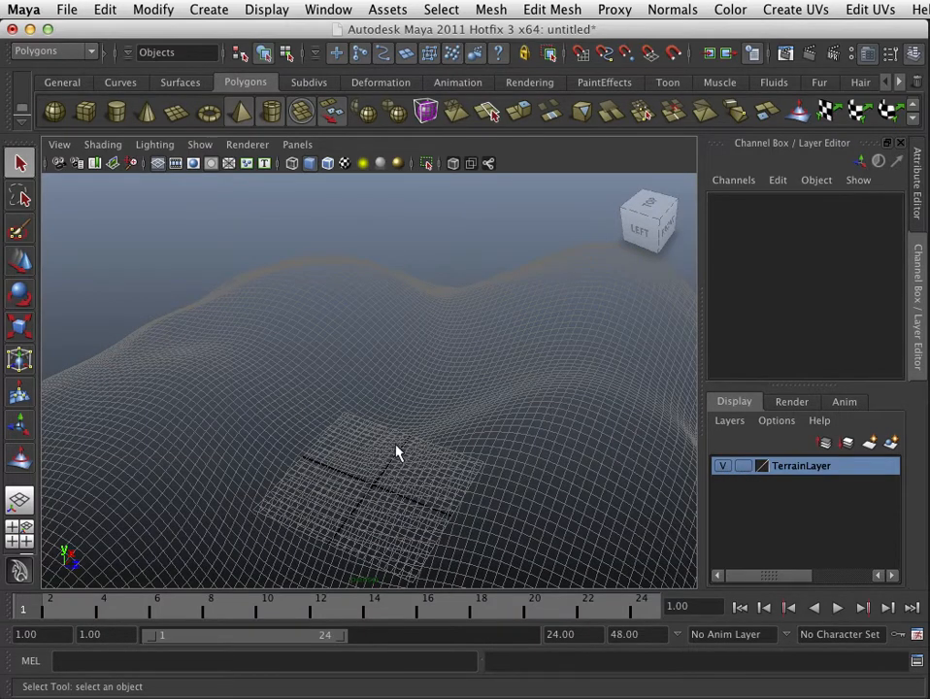
pyautogui.keyDown('alt'); pyautogui.moveTo(396, 451); pyautogui.dragTo(513, 452); pyautogui.keyUp('alt')
pyautogui.keyDown('alt'); pyautogui.moveTo(512, 453); pyautogui.dragTo(520, 426, button='middle'); pyautogui.keyUp('alt')
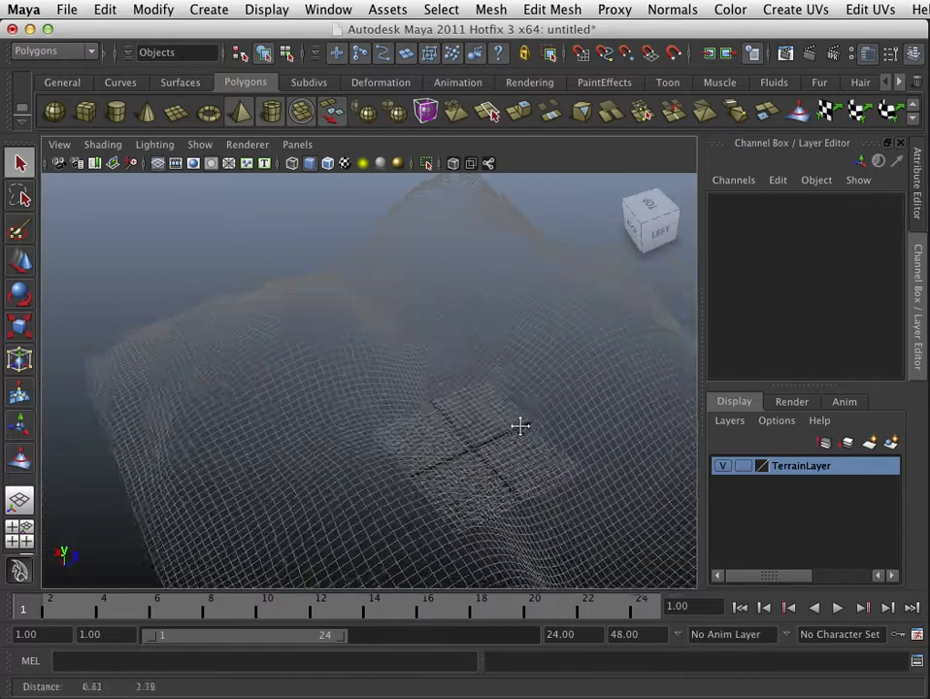
pyautogui.keyDown('alt'); pyautogui.moveTo(520, 425); pyautogui.dragTo(485, 454, button='right'); pyautogui.keyUp('alt')
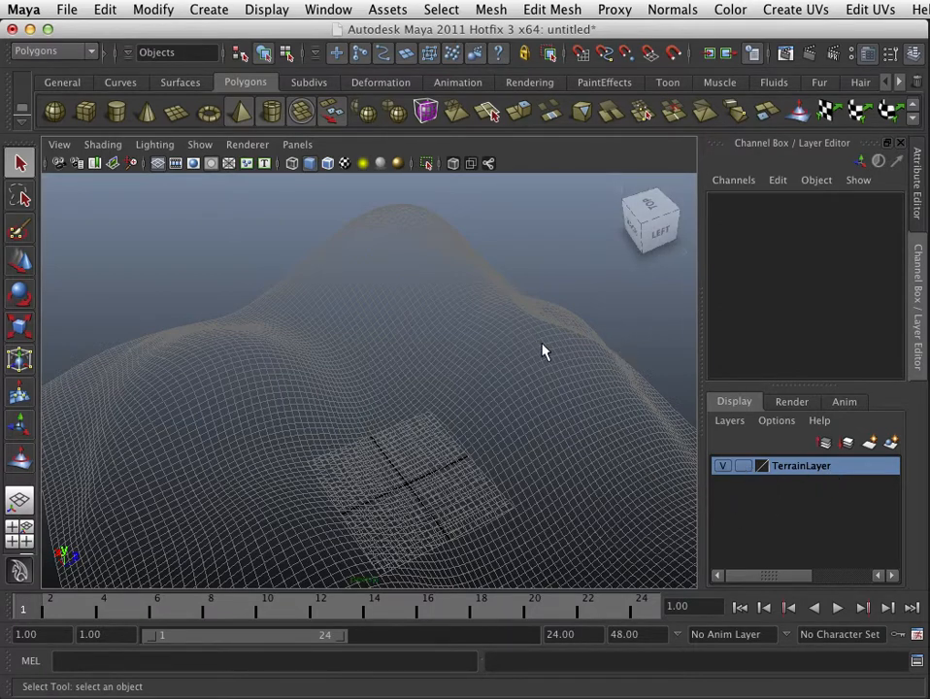
pyautogui.click(742, 466)
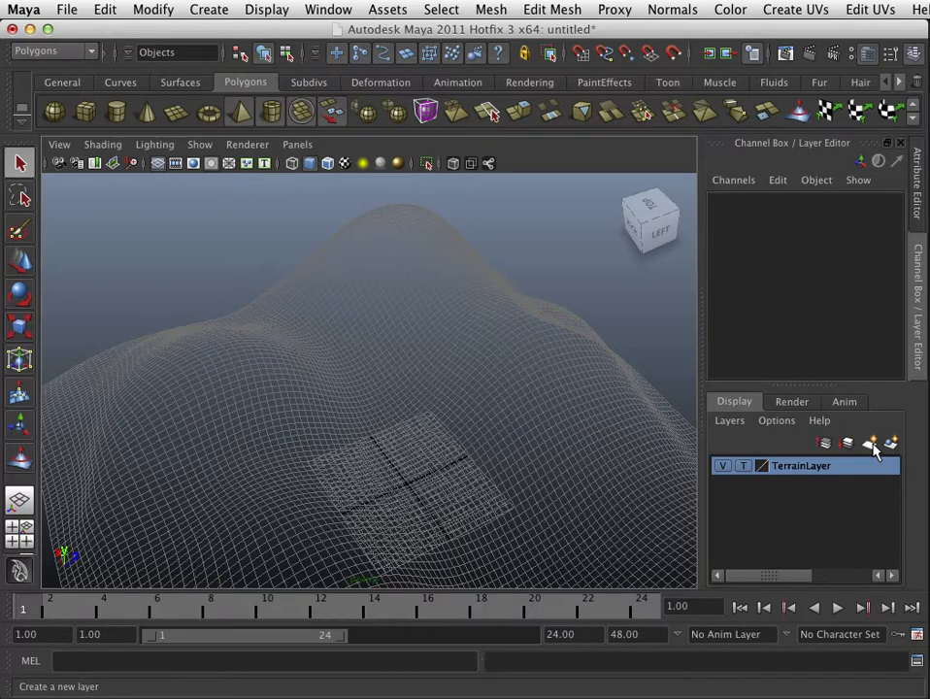
# Step: Create a second, empty display layer and select it
pyautogui.click(873, 444)
pyautogui.click(802, 467)
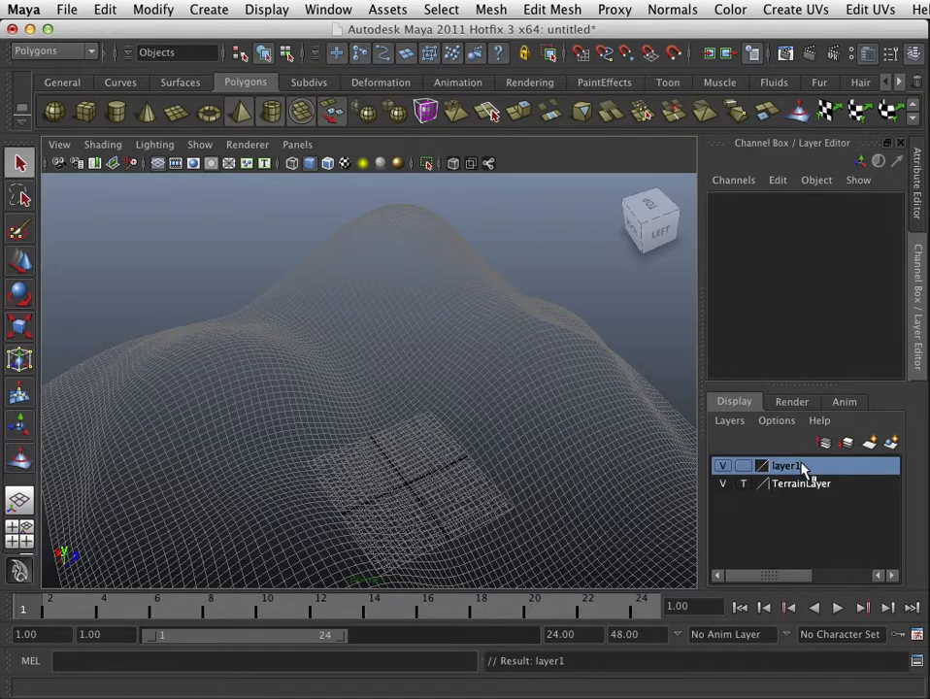
pyautogui.rightClick(791, 471)
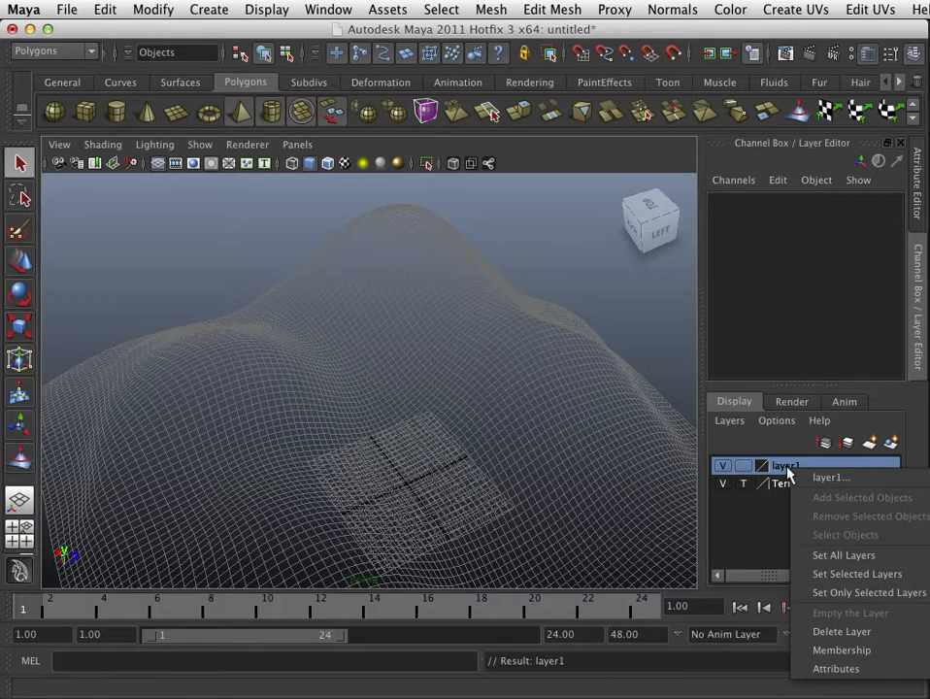
pyautogui.click(787, 469)
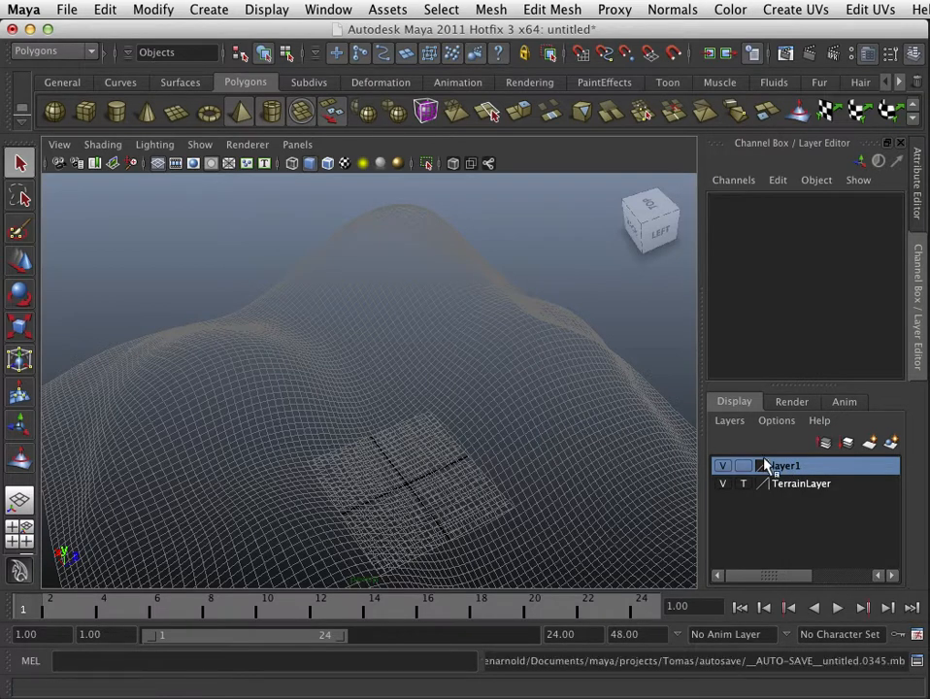
pyautogui.rightClick(787, 468)
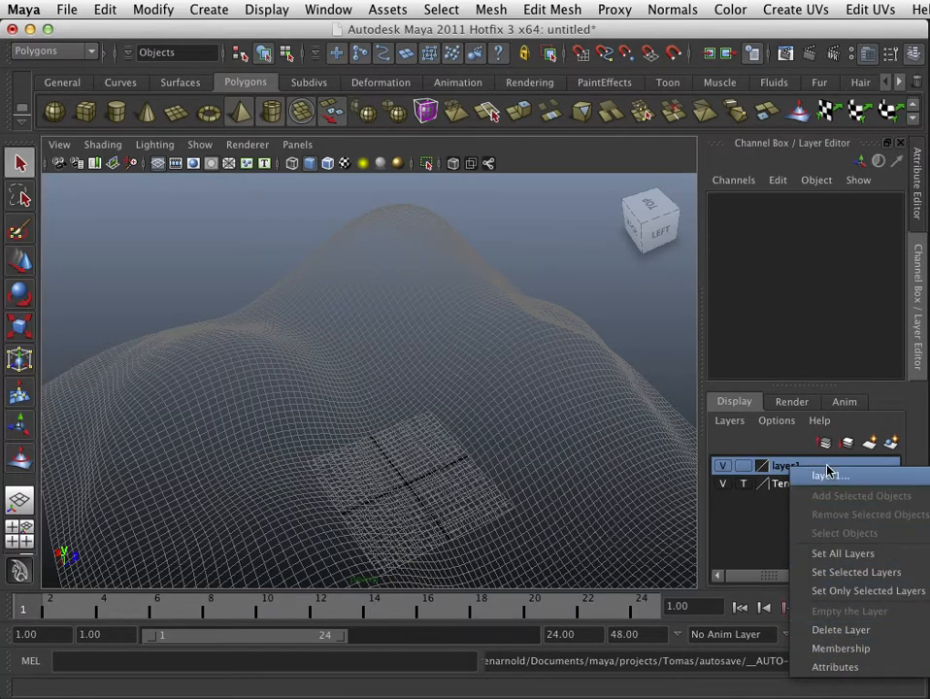
pyautogui.click(823, 476)
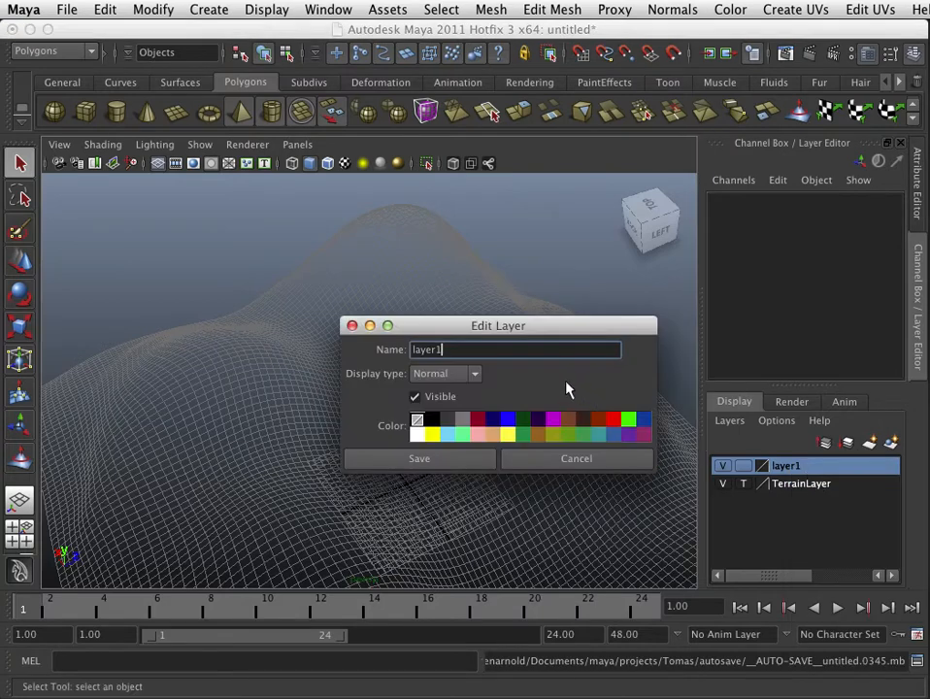
pyautogui.click(351, 326)
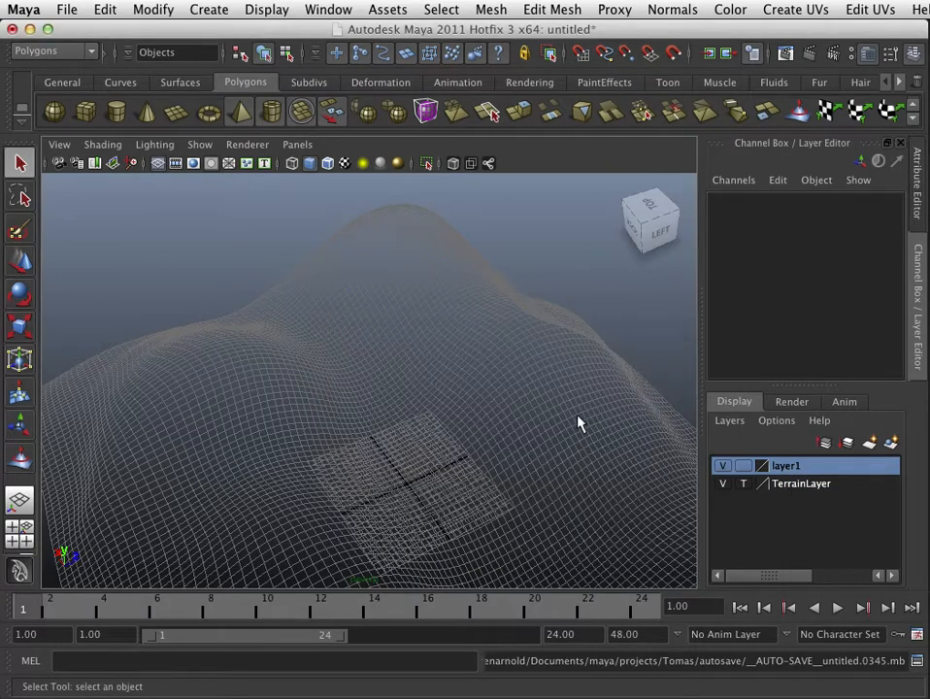
pyautogui.rightClick(798, 474)
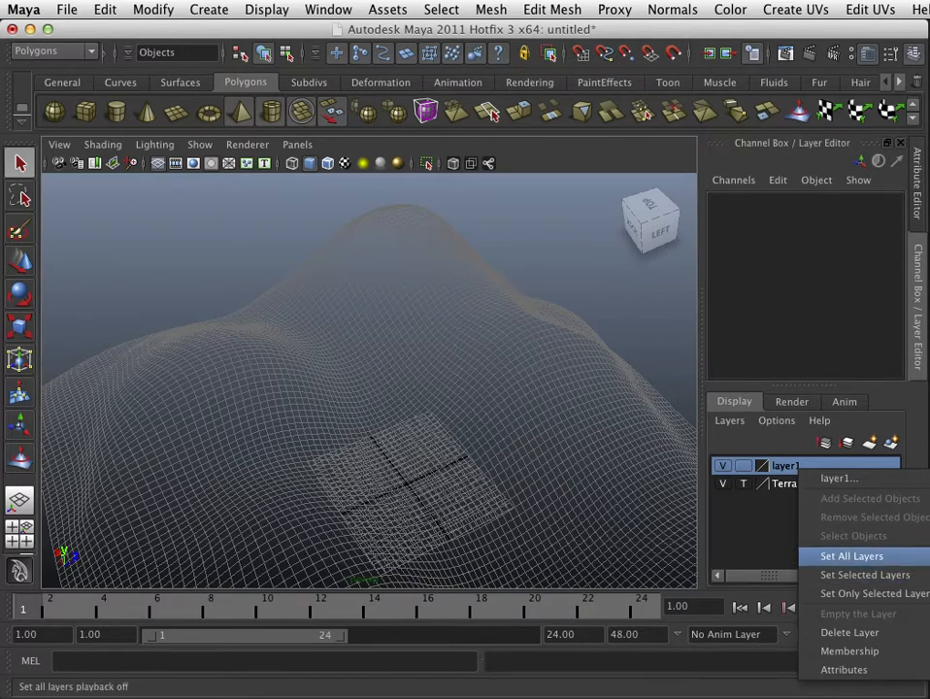
pyautogui.click(563, 433)
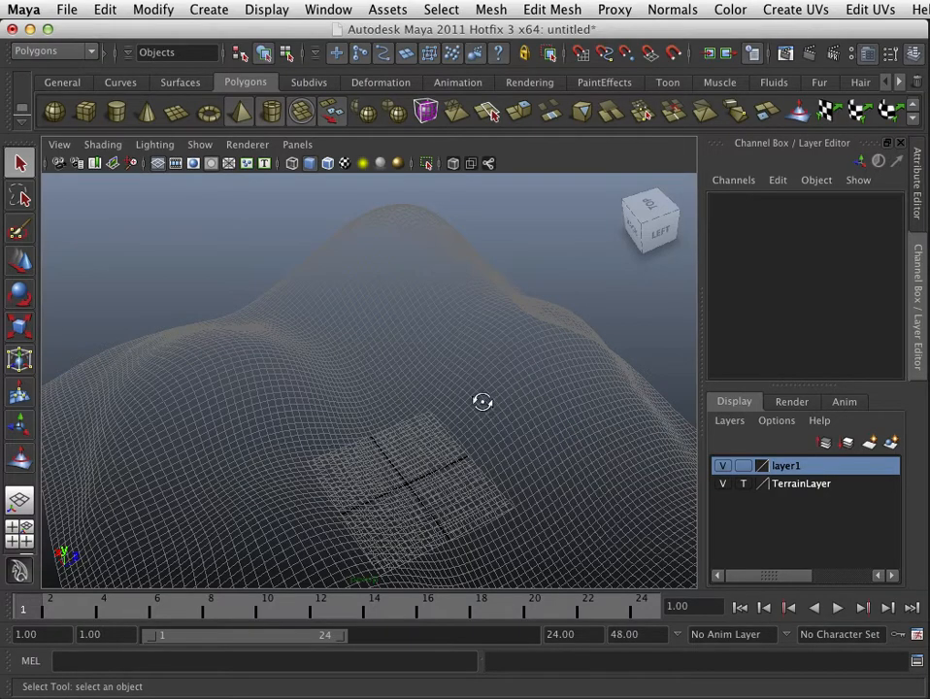
pyautogui.keyDown('alt'); pyautogui.moveTo(482, 400); pyautogui.dragTo(585, 364); pyautogui.keyUp('alt')
pyautogui.keyDown('alt'); pyautogui.moveTo(586, 365); pyautogui.dragTo(484, 361, button='middle'); pyautogui.keyUp('alt')
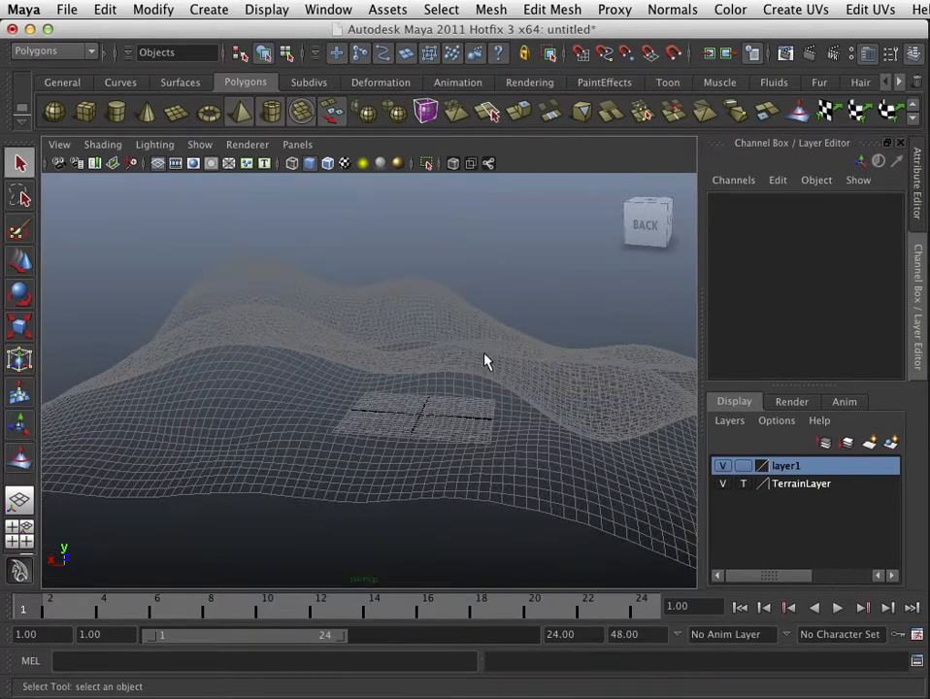
# Step: Hide TerrainLayer and create a default polygon sphere in the scene
pyautogui.click(722, 484)
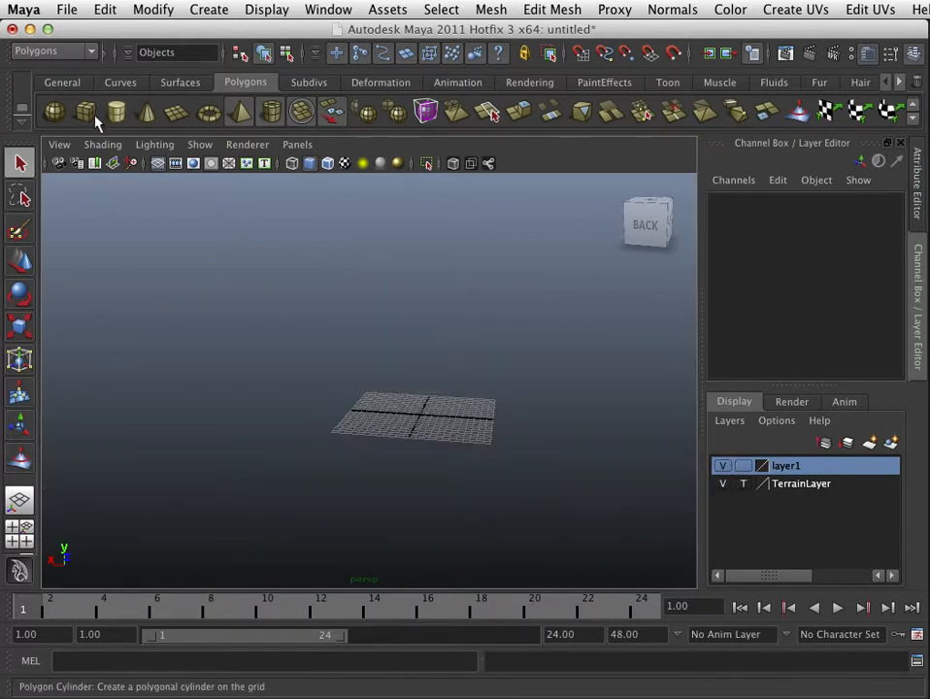
pyautogui.click(59, 113)
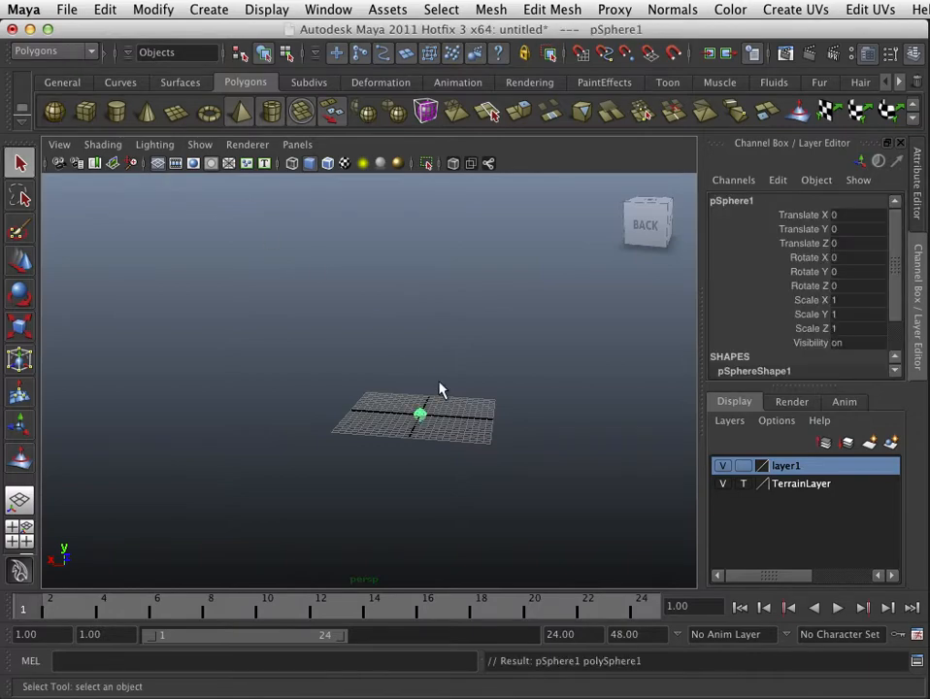
pyautogui.press('f')
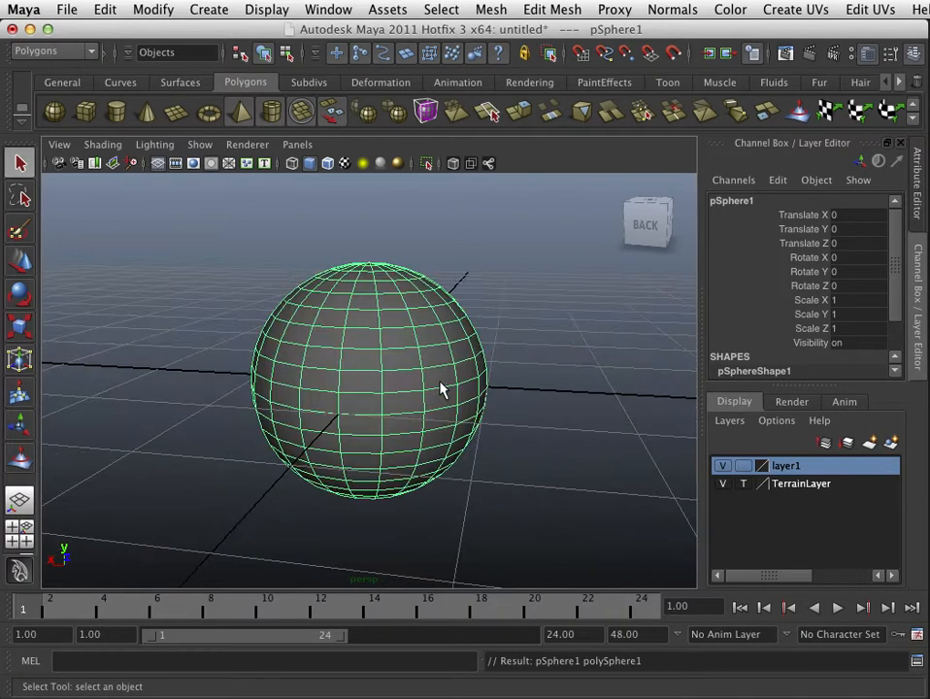
pyautogui.keyDown('alt'); pyautogui.moveTo(485, 415); pyautogui.dragTo(394, 412, button='right'); pyautogui.keyUp('alt')
pyautogui.moveTo(394, 413)
pyautogui.keyDown('alt'); pyautogui.mouseDown()
pyautogui.moveTo(385, 421)
pyautogui.moveTo(436, 419)
pyautogui.moveTo(400, 427)
pyautogui.moveTo(407, 415)
pyautogui.moveTo(393, 415)
pyautogui.mouseUp(); pyautogui.keyUp('alt')
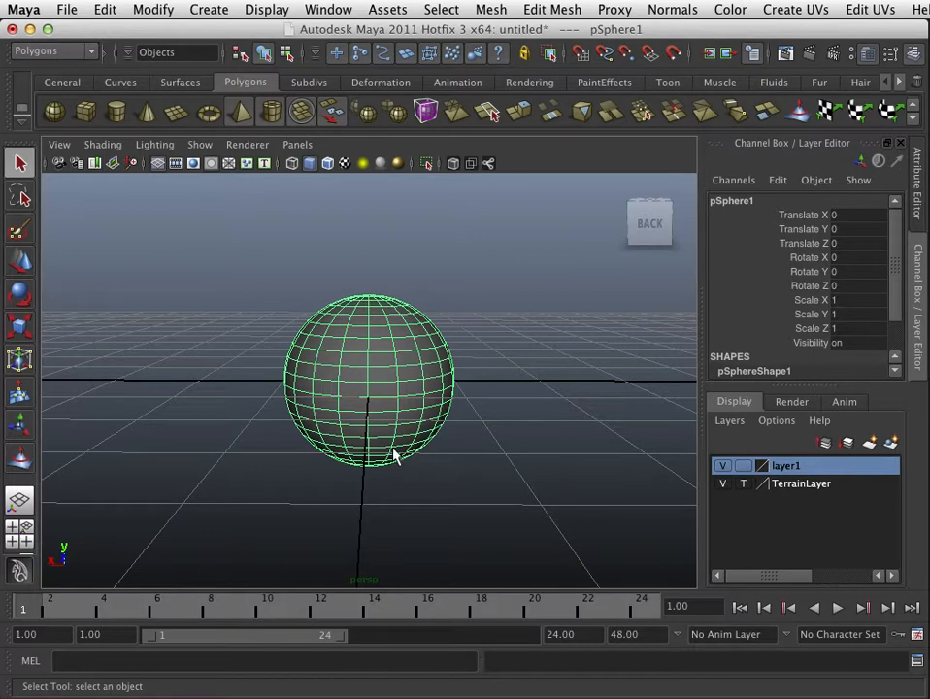
pyautogui.press('space')
pyautogui.moveTo(390, 500); pyautogui.dragTo(448, 521)
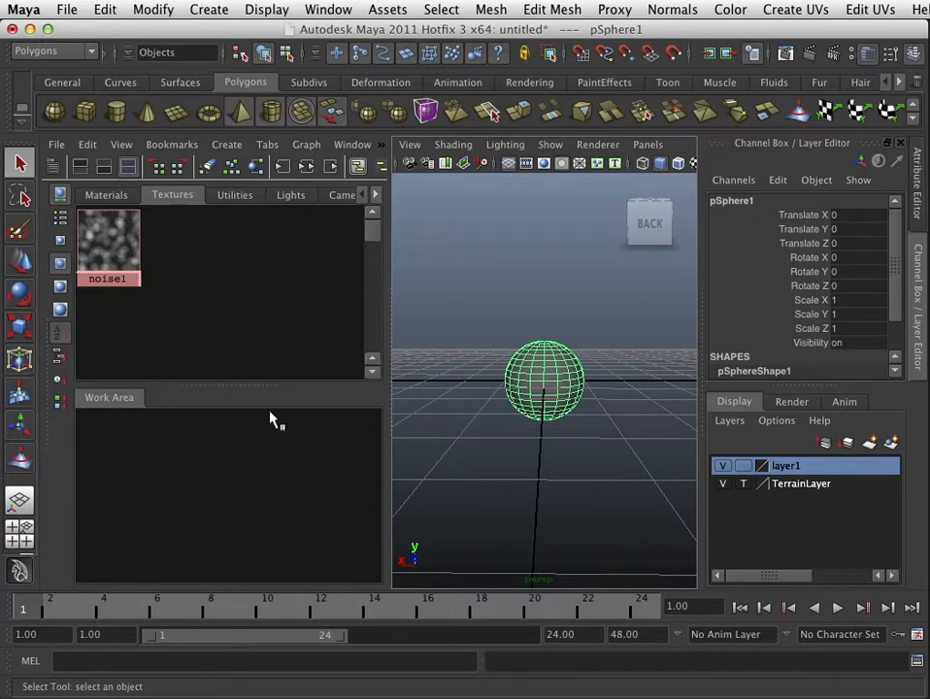
pyautogui.click(20, 534)
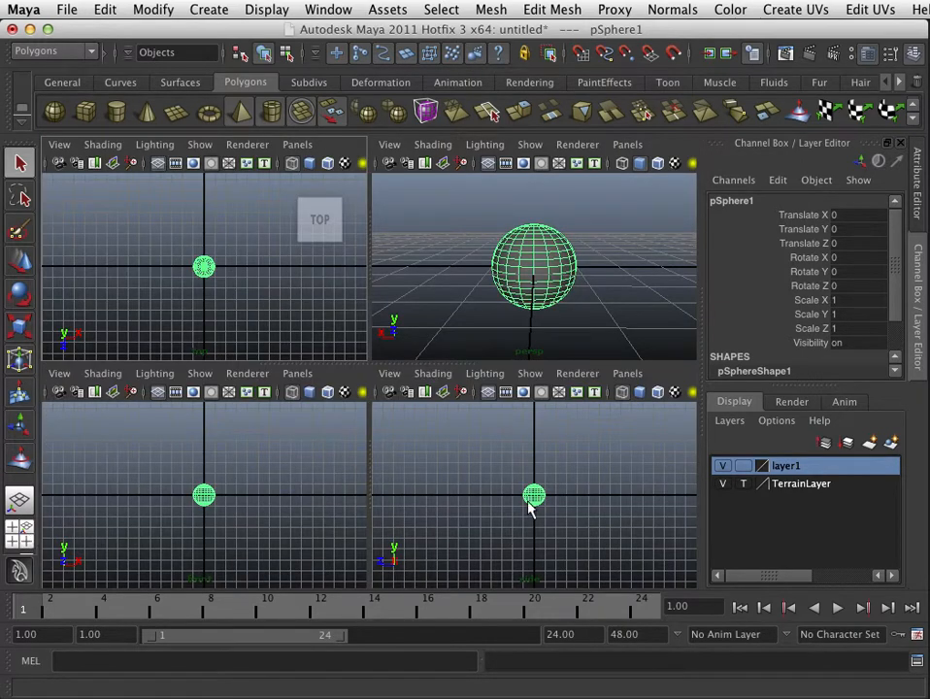
pyautogui.press('space')
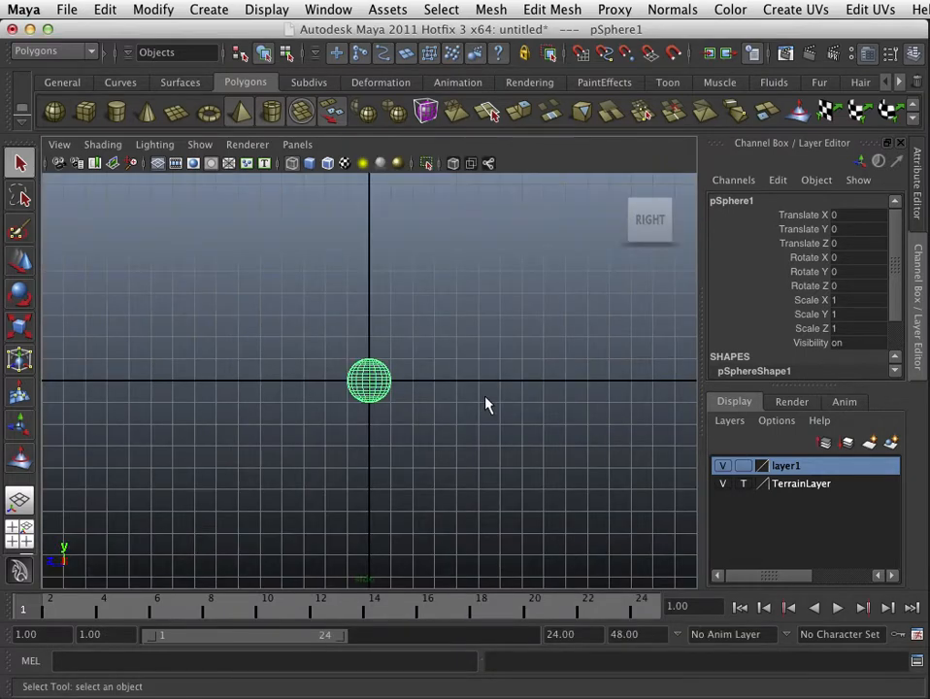
# Step: Move the sphere upward and relocate its pivot to the bottom of the sphere
pyautogui.press('w')
pyautogui.moveTo(369, 326); pyautogui.dragTo(374, 304)
pyautogui.scroll(5, 396, 353)
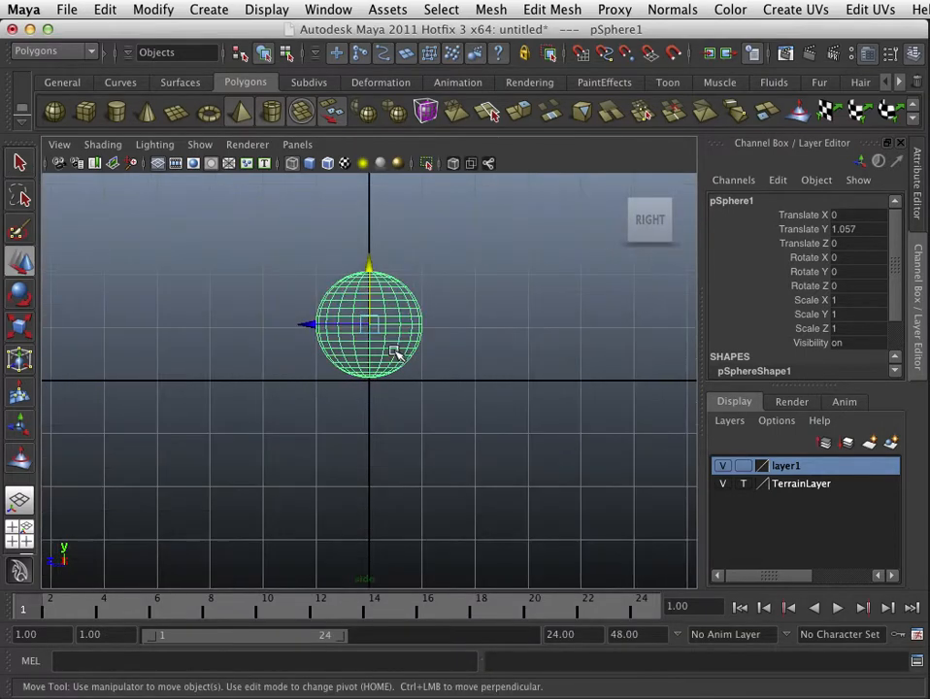
pyautogui.keyDown('alt'); pyautogui.moveTo(413, 286); pyautogui.dragTo(385, 307, button='middle'); pyautogui.keyUp('alt')
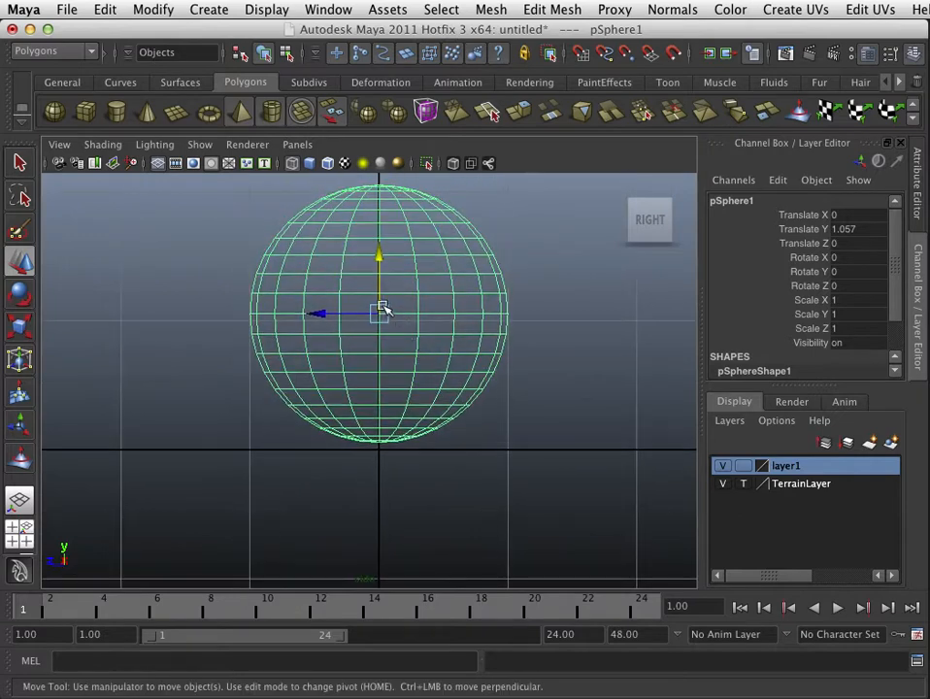
pyautogui.press('Home')
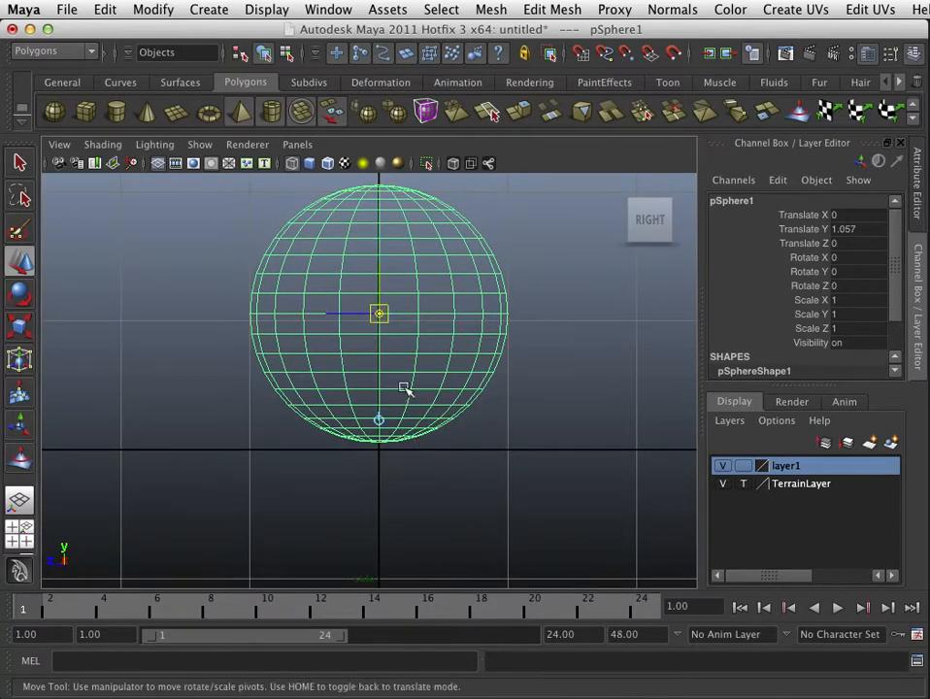
pyautogui.click(379, 283)
pyautogui.moveTo(380, 284); pyautogui.dragTo(387, 449)
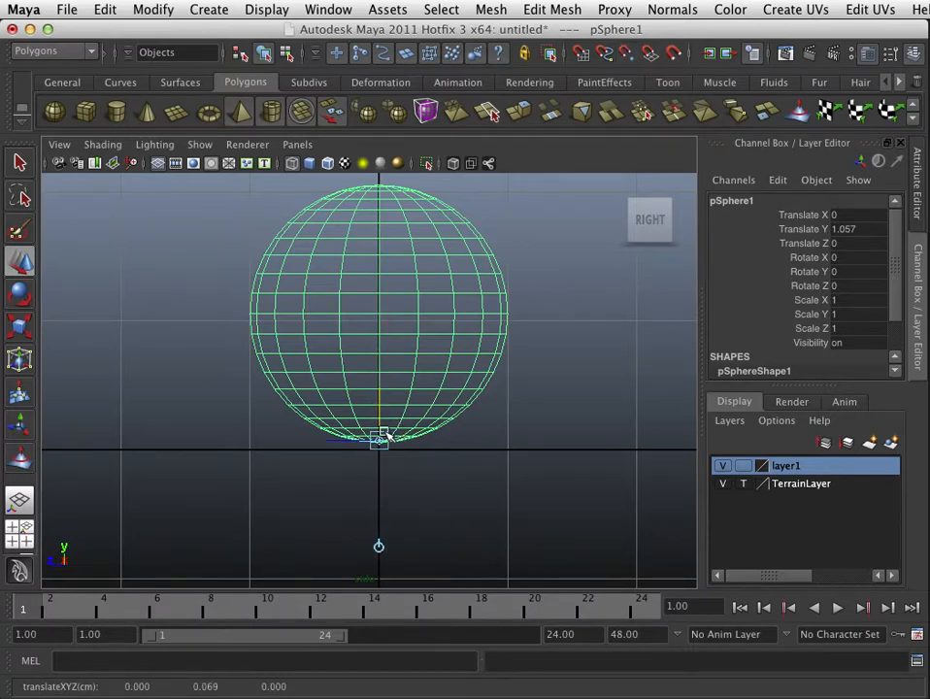
pyautogui.press('Home')
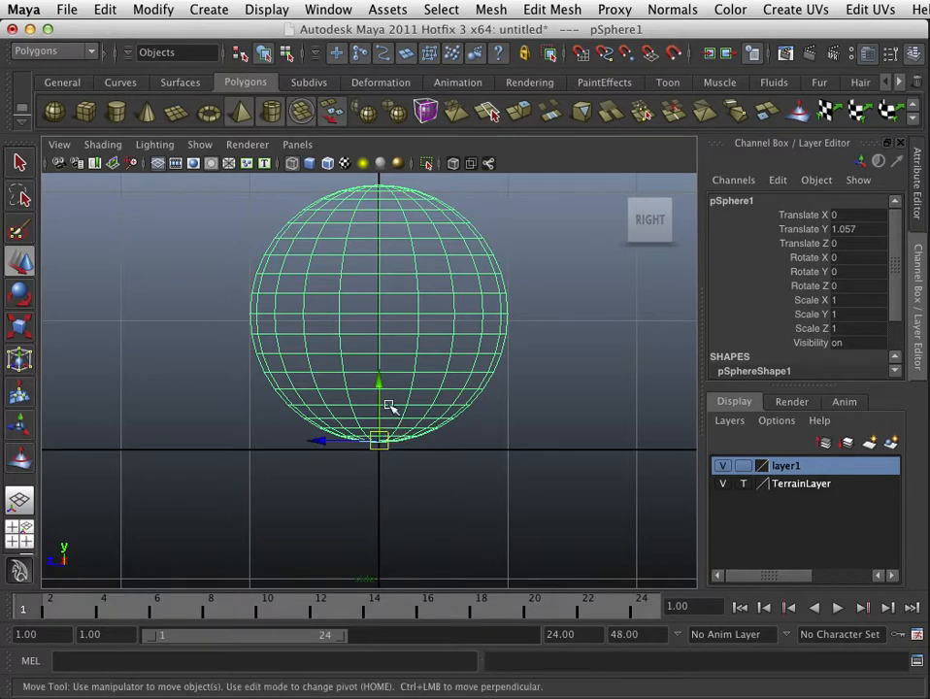
# Step: Grid-snap the sphere by its base pivot so it rests on the ground plane
pyautogui.moveTo(381, 386); pyautogui.dragTo(411, 307)
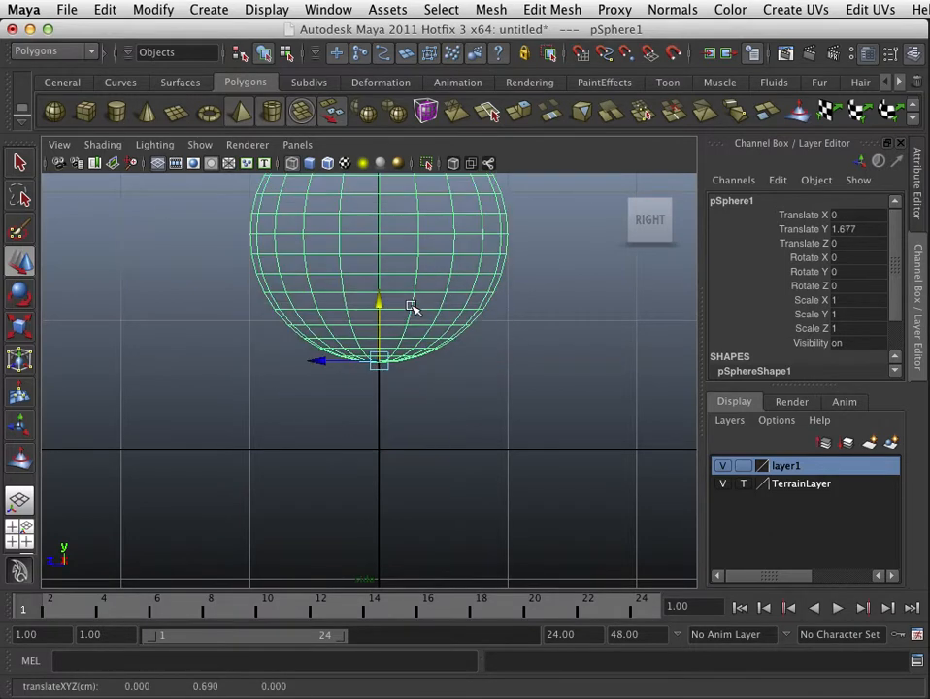
pyautogui.press('x')
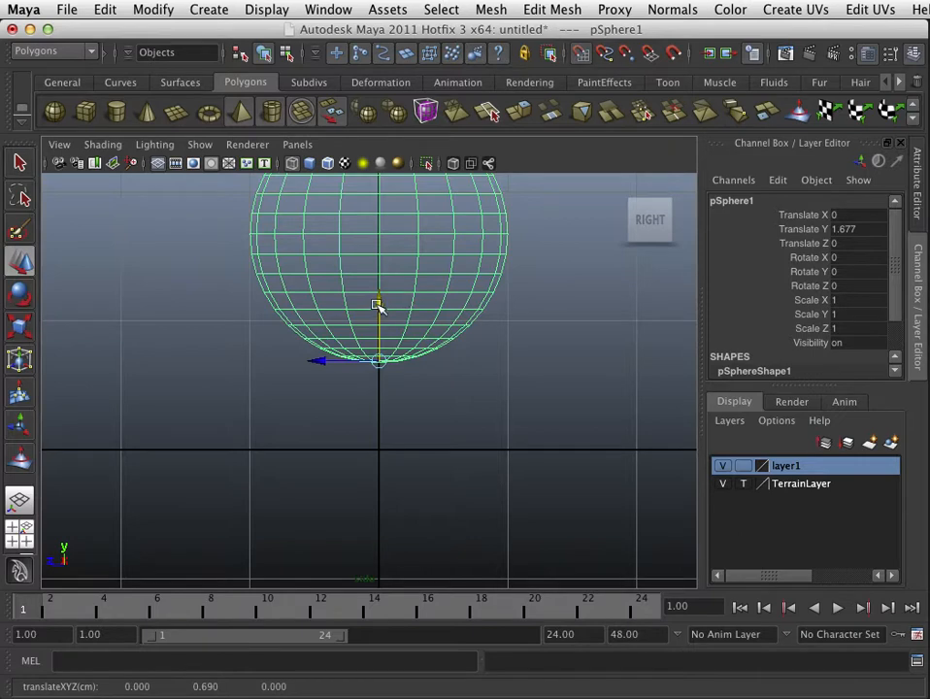
pyautogui.moveTo(380, 304); pyautogui.dragTo(398, 421)
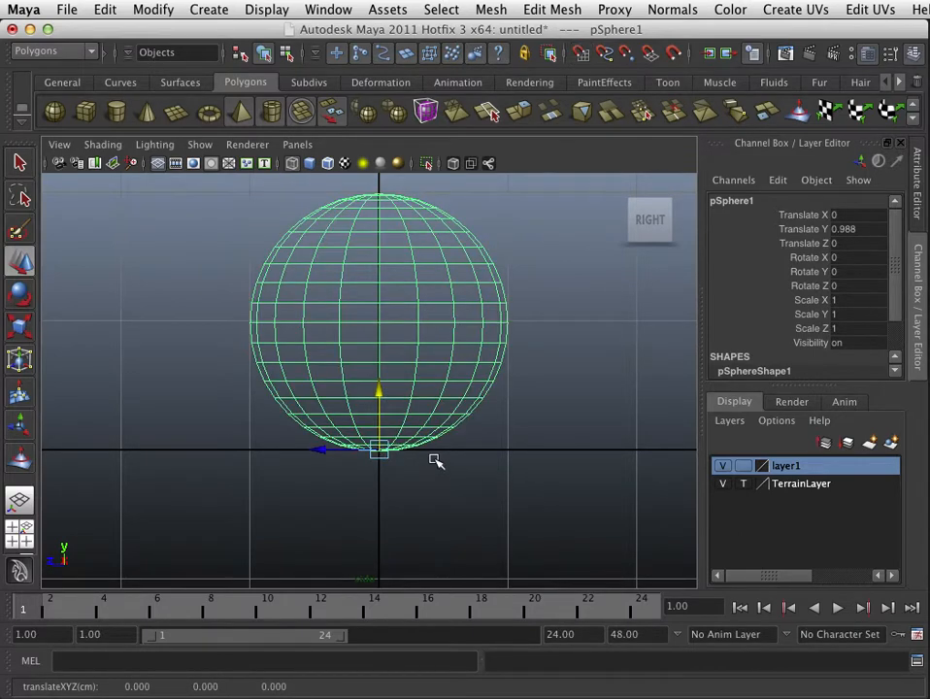
# Step: Try rotating the sphere, then undo the rotation
pyautogui.press('r')
pyautogui.press('e')
pyautogui.press('r')
pyautogui.press('e')
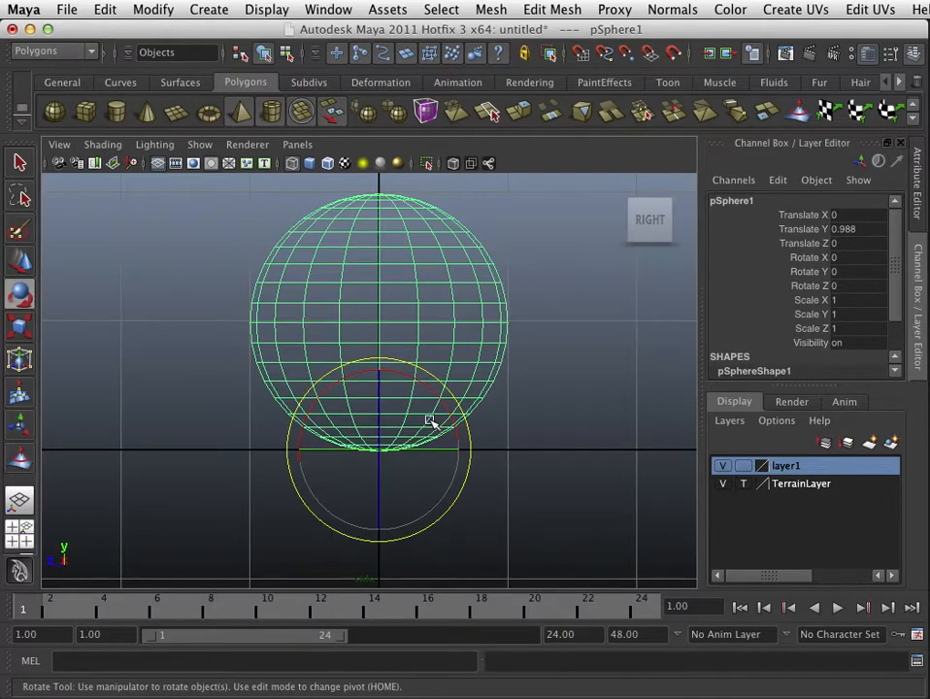
pyautogui.moveTo(423, 392); pyautogui.dragTo(385, 432)
pyautogui.press('z')
pyautogui.press('r')
pyautogui.press('z')
# Step: Inspect the sphere from different angles and distances in the perspective and side views
pyautogui.scroll(-5, 473, 387)
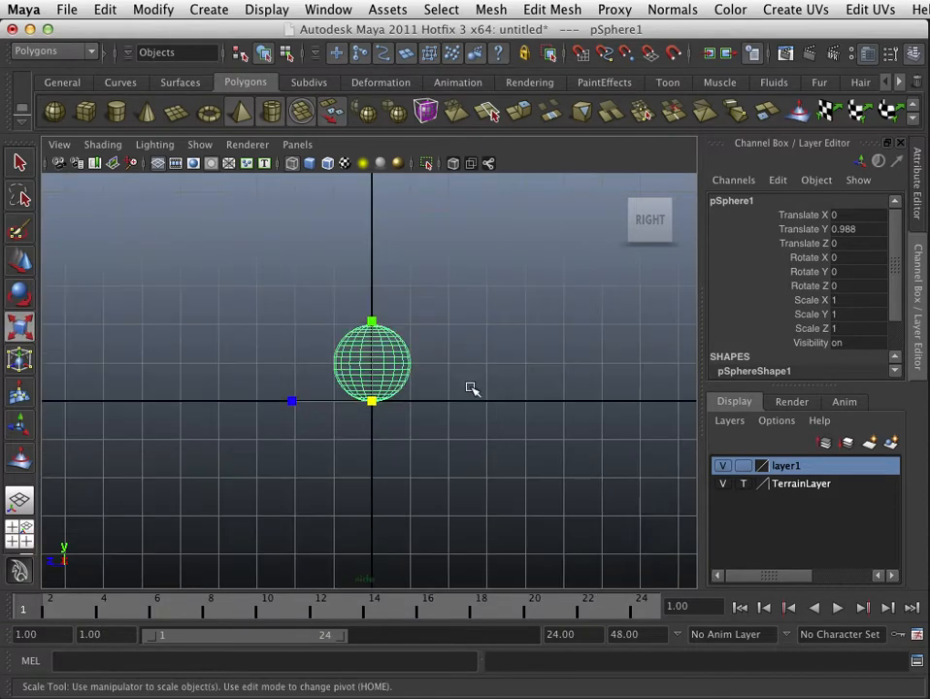
pyautogui.scroll(1, 465, 363)
pyautogui.keyDown('alt'); pyautogui.moveTo(496, 334); pyautogui.dragTo(470, 399, button='middle'); pyautogui.keyUp('alt')
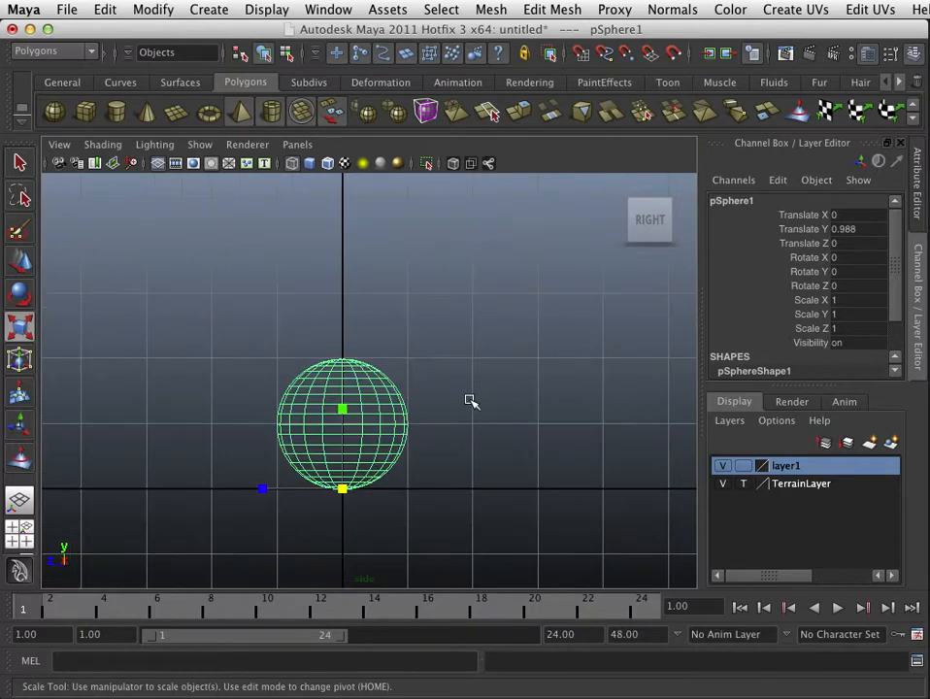
pyautogui.scroll(4, 470, 399)
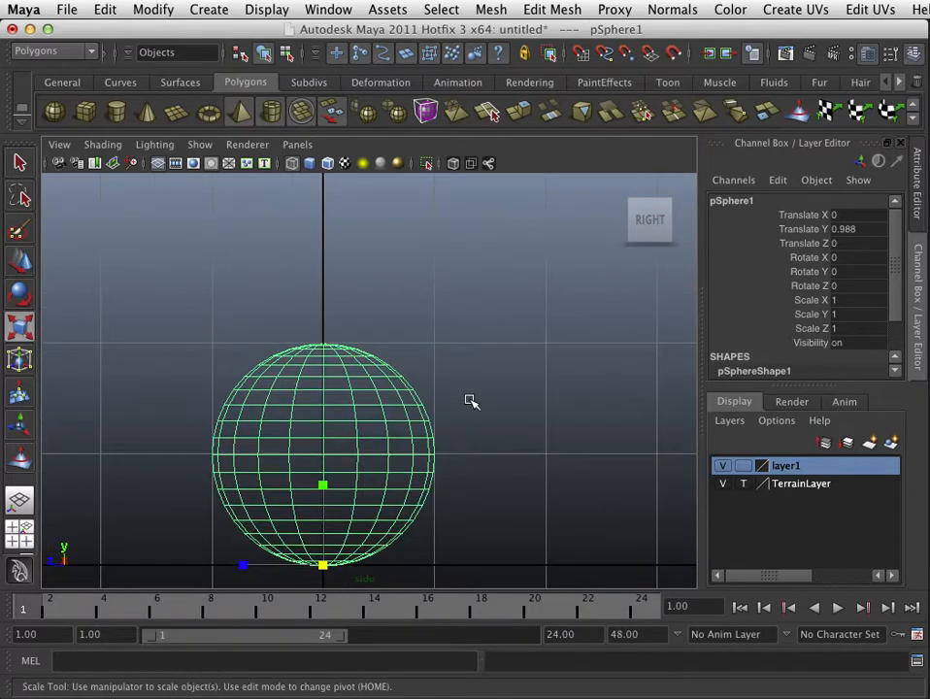
pyautogui.press('space')
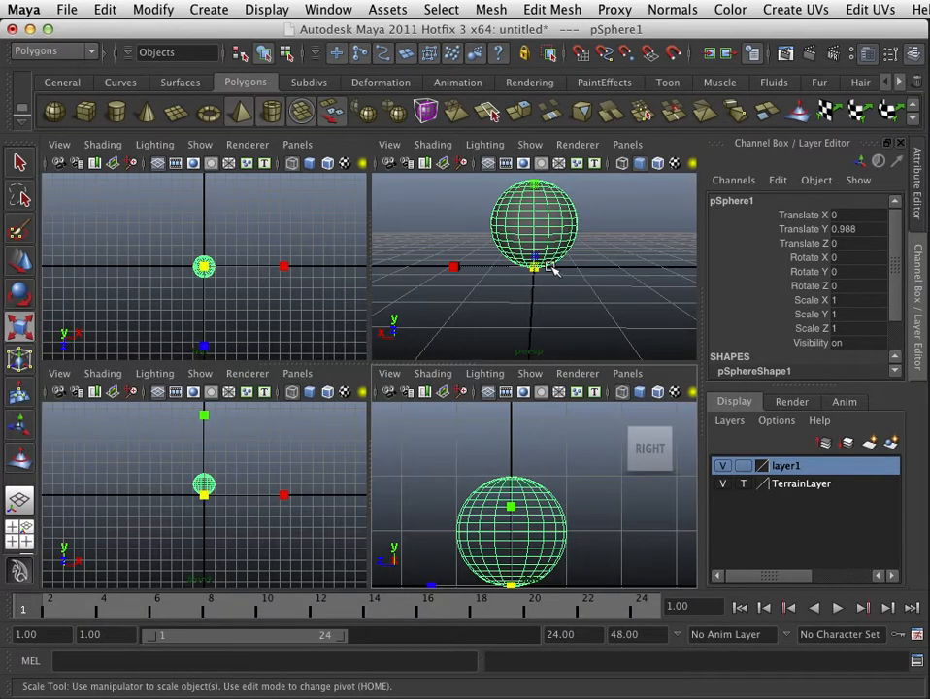
pyautogui.press('space')
pyautogui.scroll(3, 469, 349)
pyautogui.scroll(-4, 469, 353)
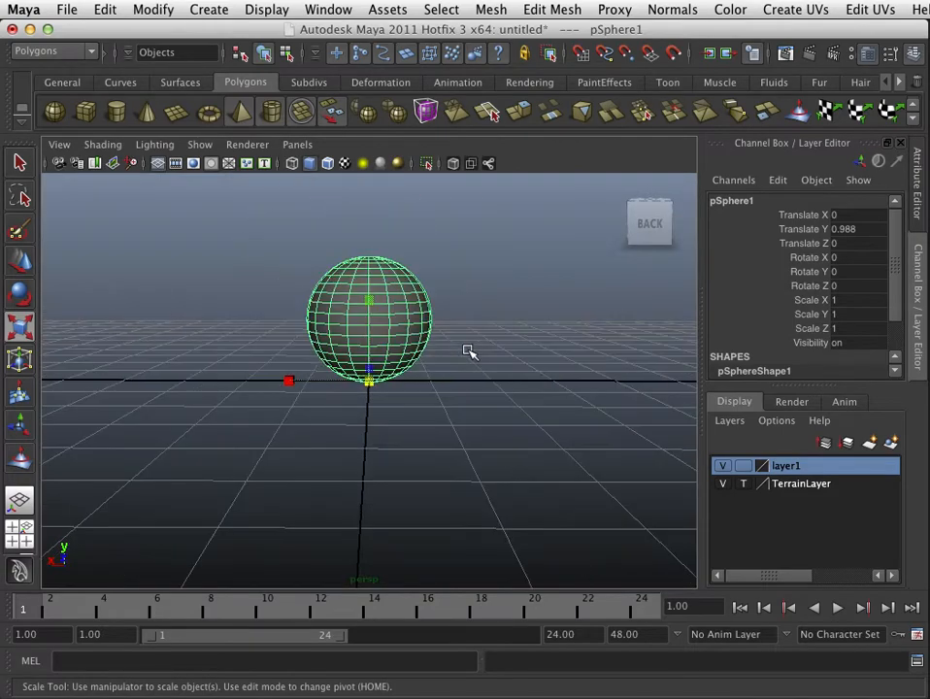
pyautogui.keyDown('alt'); pyautogui.moveTo(469, 352); pyautogui.dragTo(405, 399); pyautogui.keyUp('alt')
pyautogui.keyDown('alt'); pyautogui.moveTo(406, 399); pyautogui.dragTo(660, 421, button='right'); pyautogui.keyUp('alt')
pyautogui.keyDown('alt'); pyautogui.moveTo(458, 335); pyautogui.dragTo(461, 410, button='middle'); pyautogui.keyUp('alt')
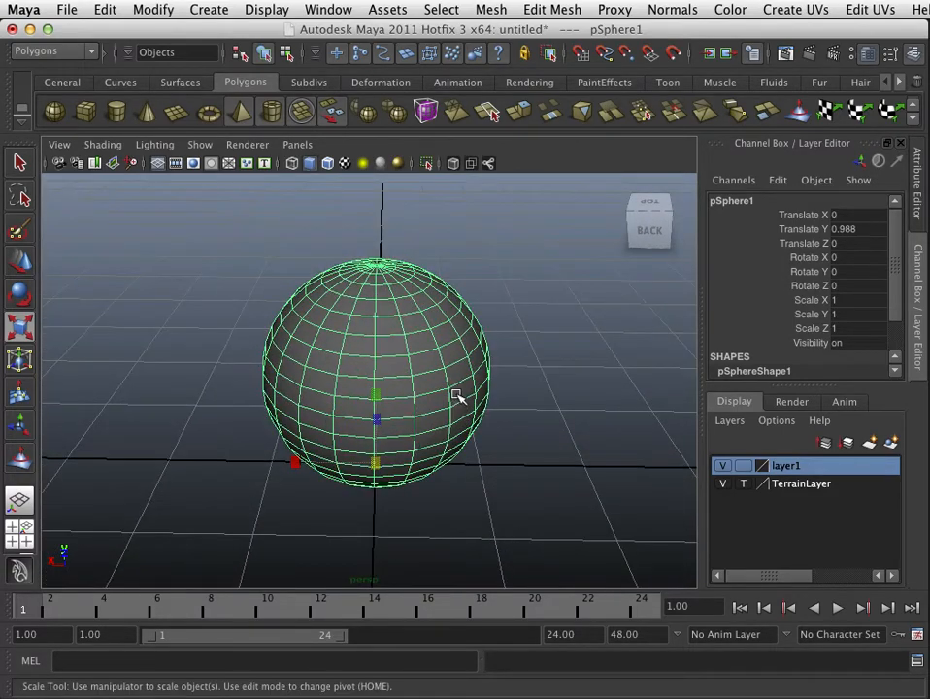
pyautogui.keyDown('alt'); pyautogui.moveTo(451, 395); pyautogui.dragTo(509, 406, button='right'); pyautogui.keyUp('alt')
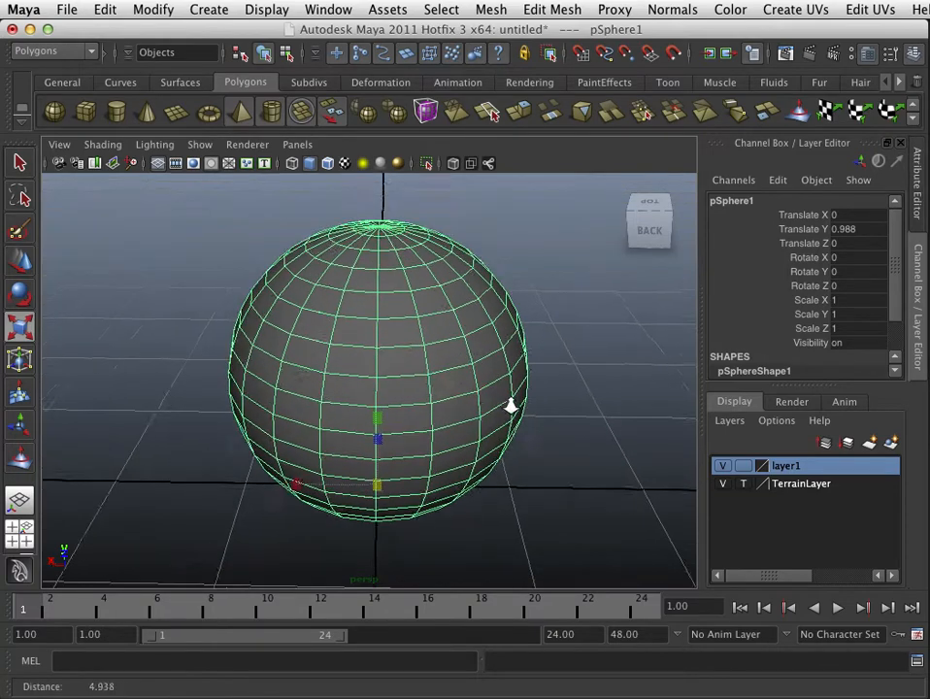
pyautogui.keyDown('alt'); pyautogui.moveTo(423, 335); pyautogui.dragTo(453, 476); pyautogui.keyUp('alt')
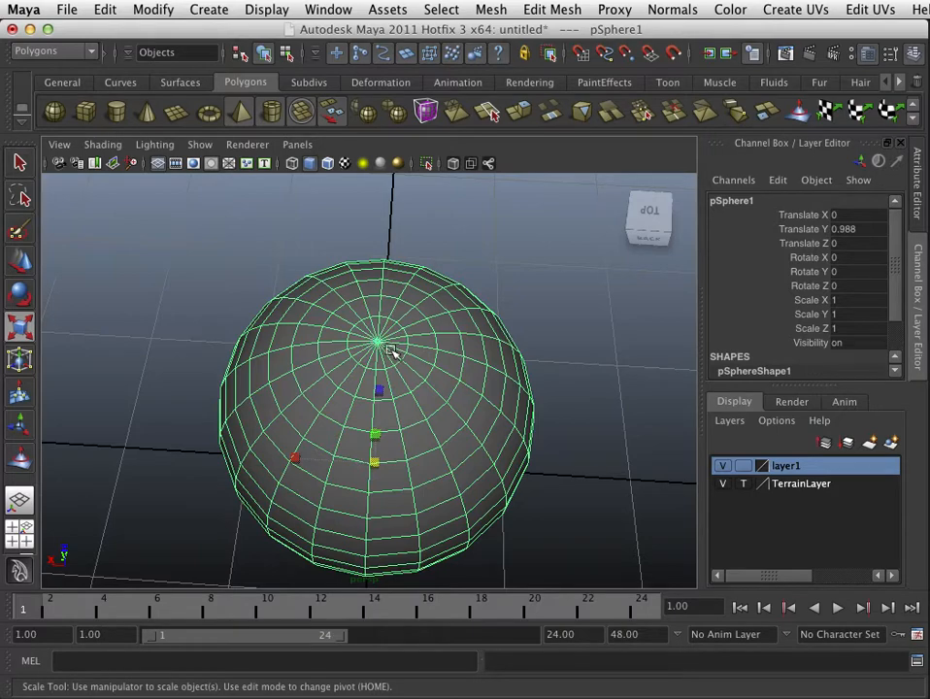
pyautogui.keyDown('alt'); pyautogui.moveTo(395, 355); pyautogui.dragTo(463, 367, button='right'); pyautogui.keyUp('alt')
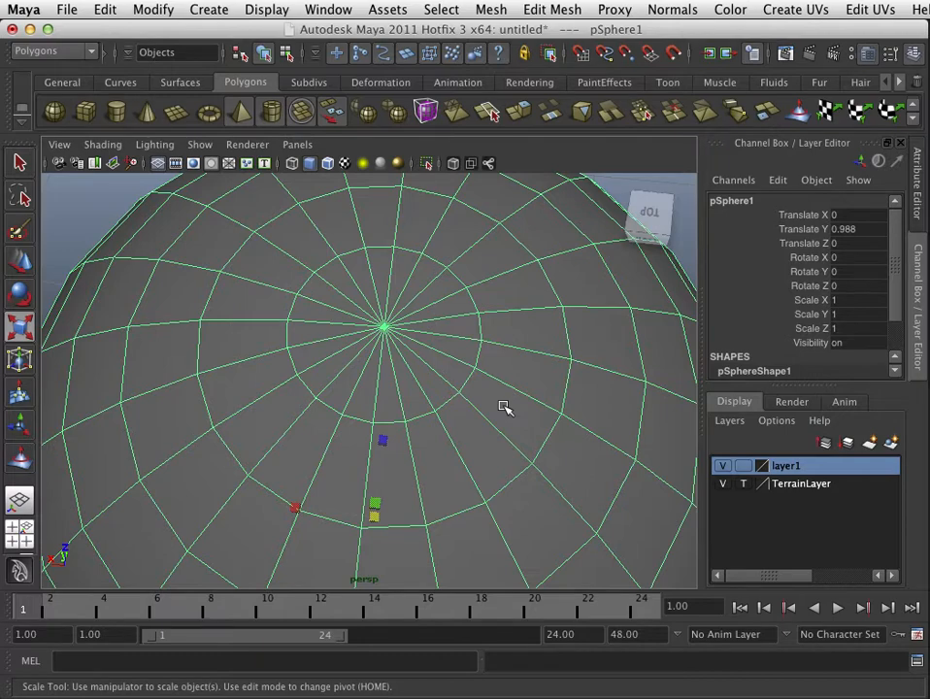
pyautogui.keyDown('alt'); pyautogui.moveTo(505, 408); pyautogui.dragTo(451, 369, button='right'); pyautogui.keyUp('alt')
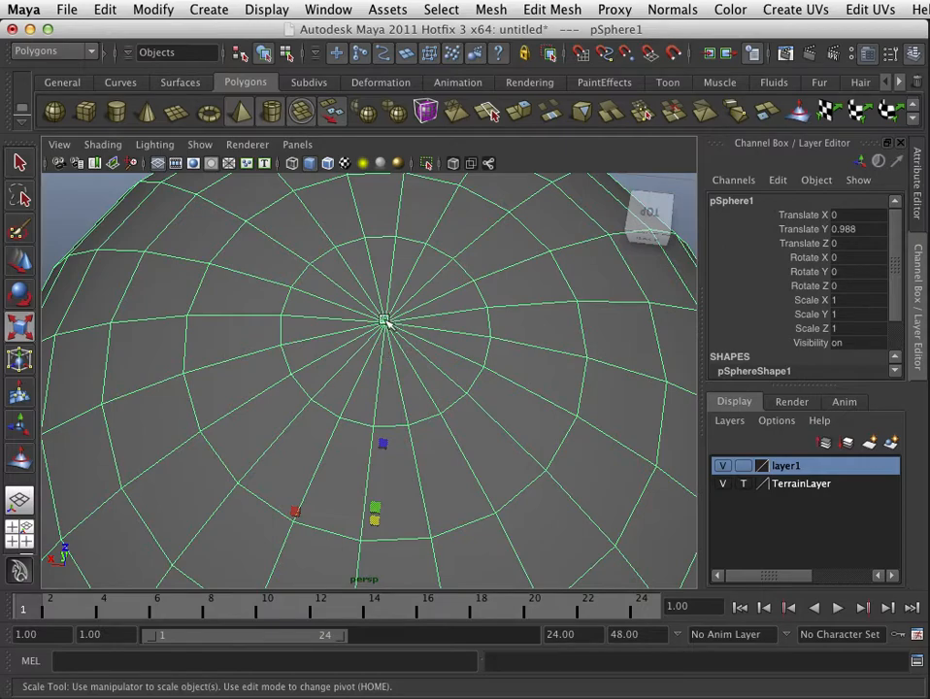
pyautogui.keyDown('alt'); pyautogui.moveTo(583, 454); pyautogui.dragTo(502, 457, button='right'); pyautogui.keyUp('alt')
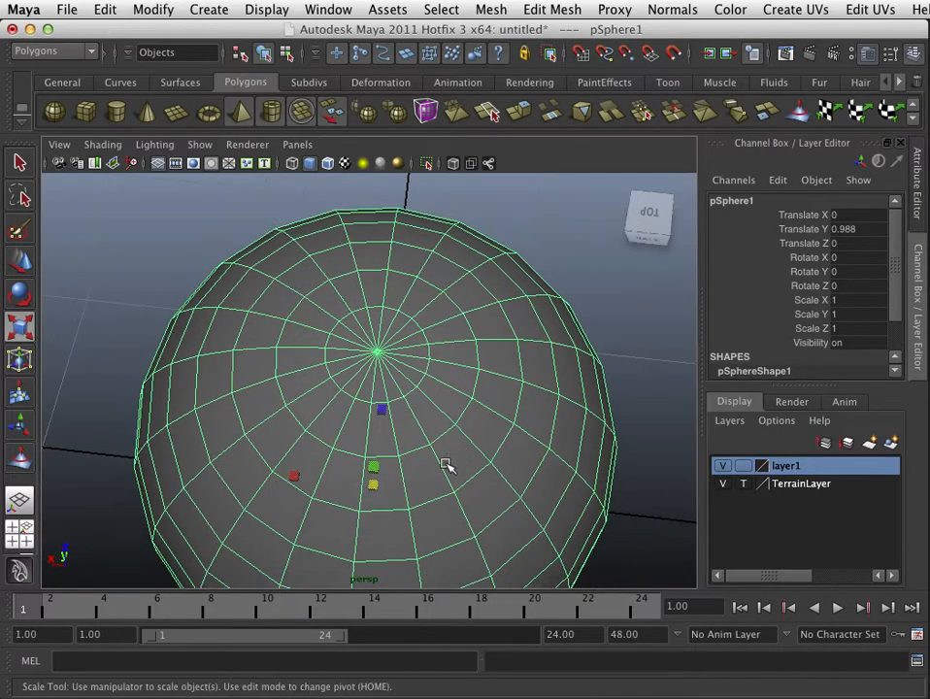
pyautogui.keyDown('alt'); pyautogui.moveTo(444, 465); pyautogui.dragTo(437, 375); pyautogui.keyUp('alt')
pyautogui.keyDown('alt'); pyautogui.moveTo(436, 376); pyautogui.dragTo(335, 417, button='right'); pyautogui.keyUp('alt')
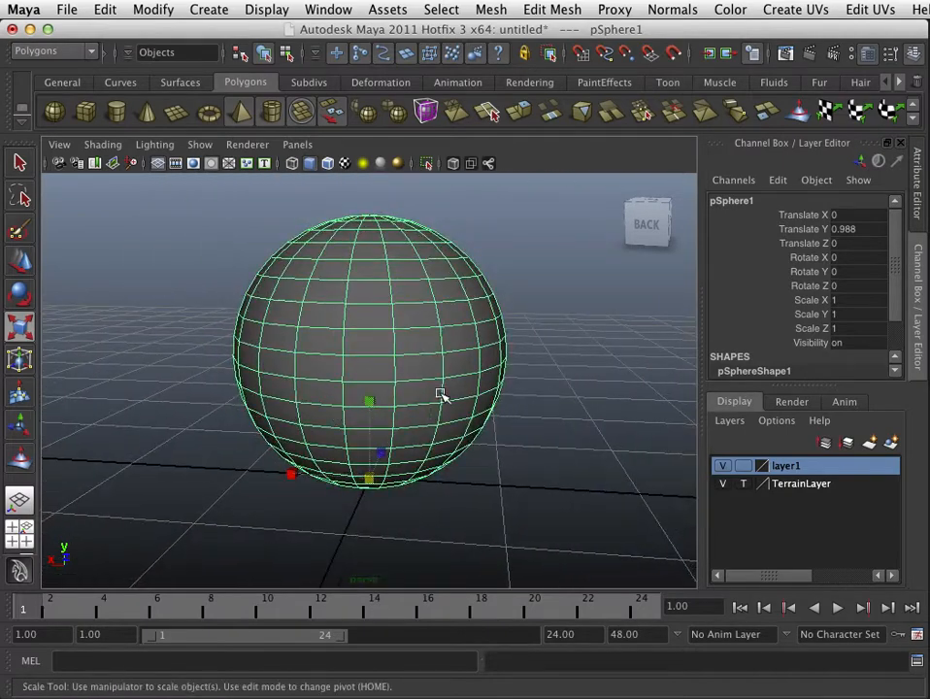
# Step: Open the Sculpt Geometry Tool settings and set the brush's upper radius to .1
pyautogui.click(490, 9)
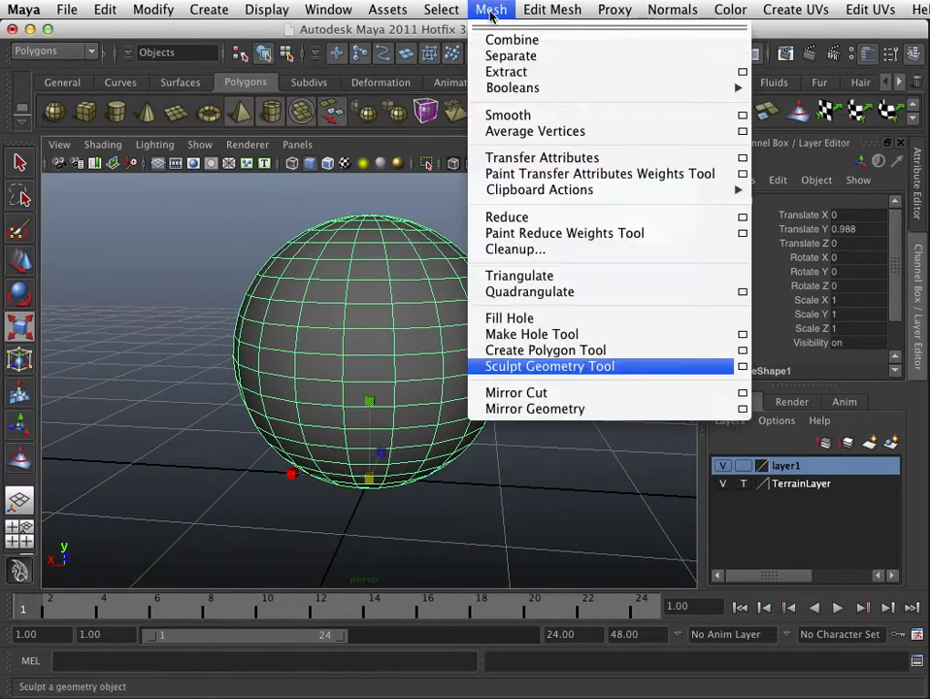
pyautogui.click(546, 366)
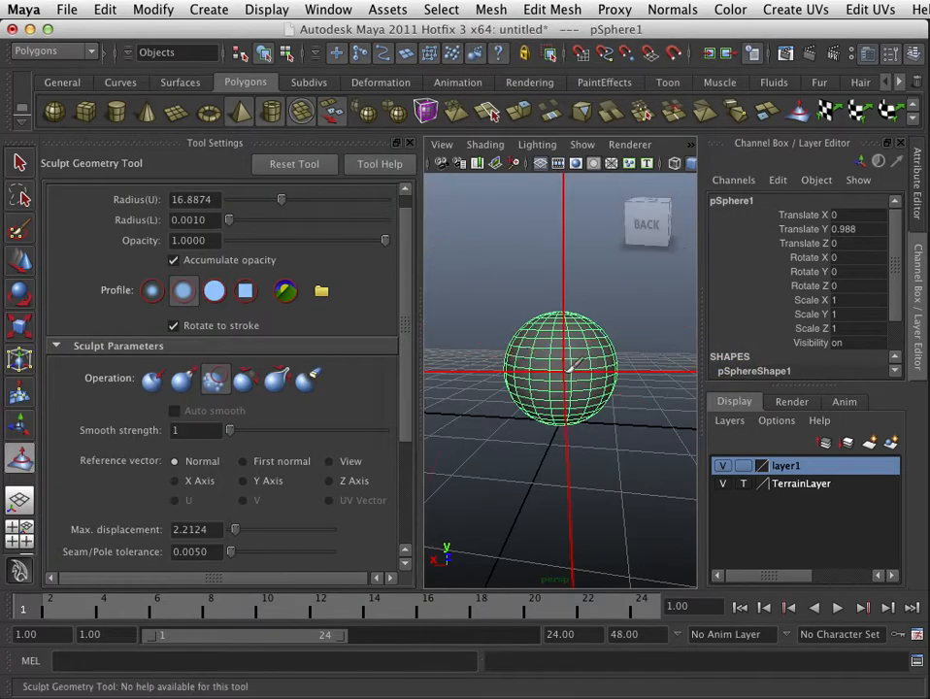
pyautogui.moveTo(563, 372)
pyautogui.keyDown('alt'); pyautogui.mouseDown(button='right')
pyautogui.moveTo(596, 382)
pyautogui.moveTo(548, 392)
pyautogui.mouseUp(button='right'); pyautogui.keyUp('alt')
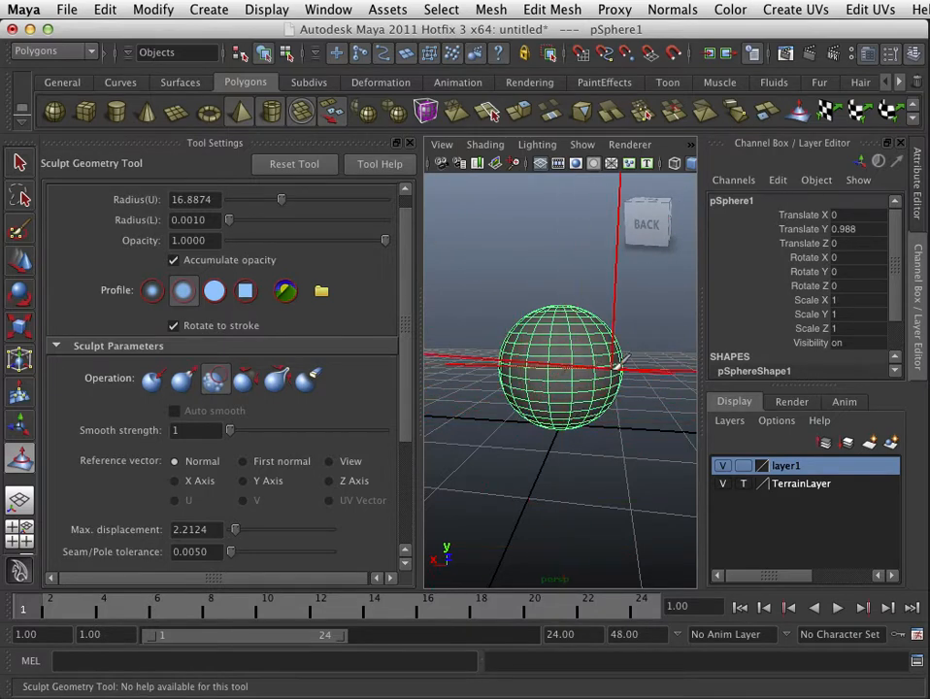
pyautogui.keyDown('alt'); pyautogui.moveTo(600, 375); pyautogui.dragTo(527, 384, button='right'); pyautogui.keyUp('alt')
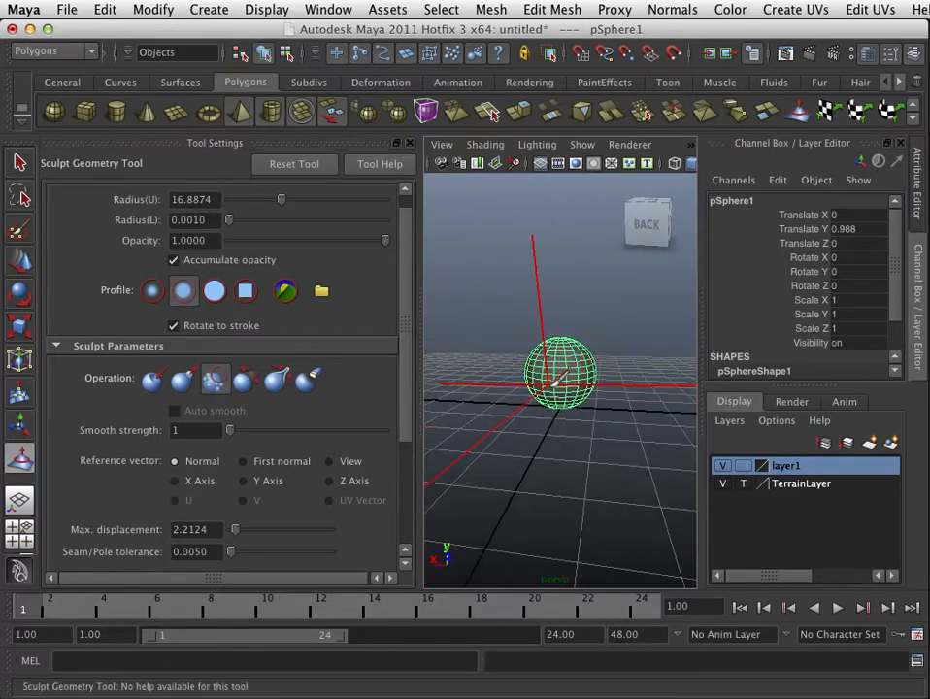
pyautogui.moveTo(554, 383)
pyautogui.keyDown('alt'); pyautogui.mouseDown()
pyautogui.moveTo(566, 420)
pyautogui.moveTo(575, 398)
pyautogui.moveTo(409, 380)
pyautogui.moveTo(516, 380)
pyautogui.moveTo(390, 381)
pyautogui.moveTo(567, 371)
pyautogui.moveTo(386, 383)
pyautogui.moveTo(464, 379)
pyautogui.mouseUp(); pyautogui.keyUp('alt')
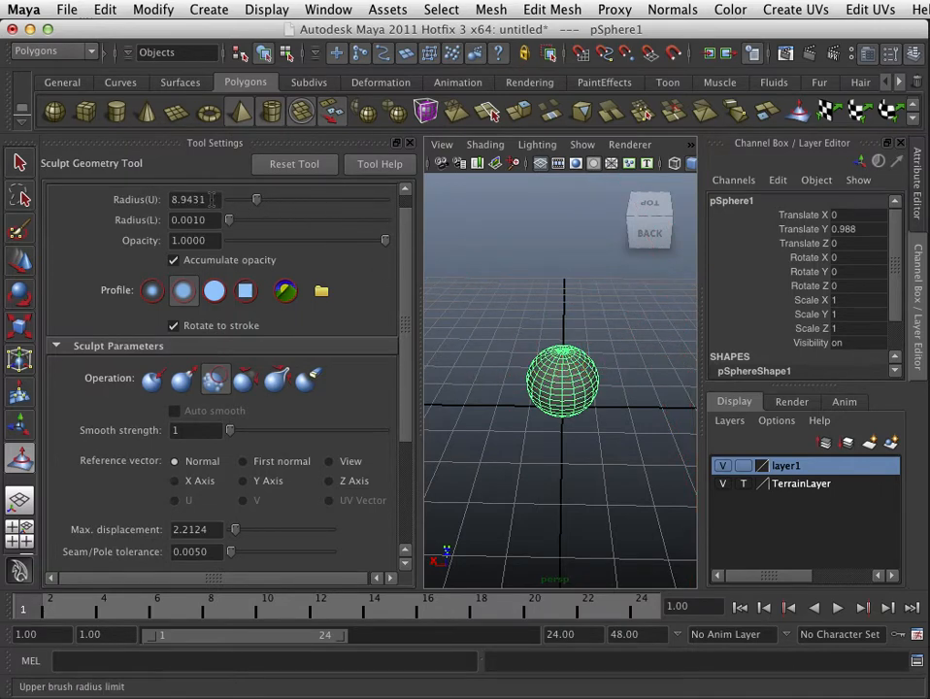
pyautogui.moveTo(212, 199); pyautogui.dragTo(161, 201)
pyautogui.press('BackSpace')
pyautogui.write('.1')
pyautogui.press('Return')
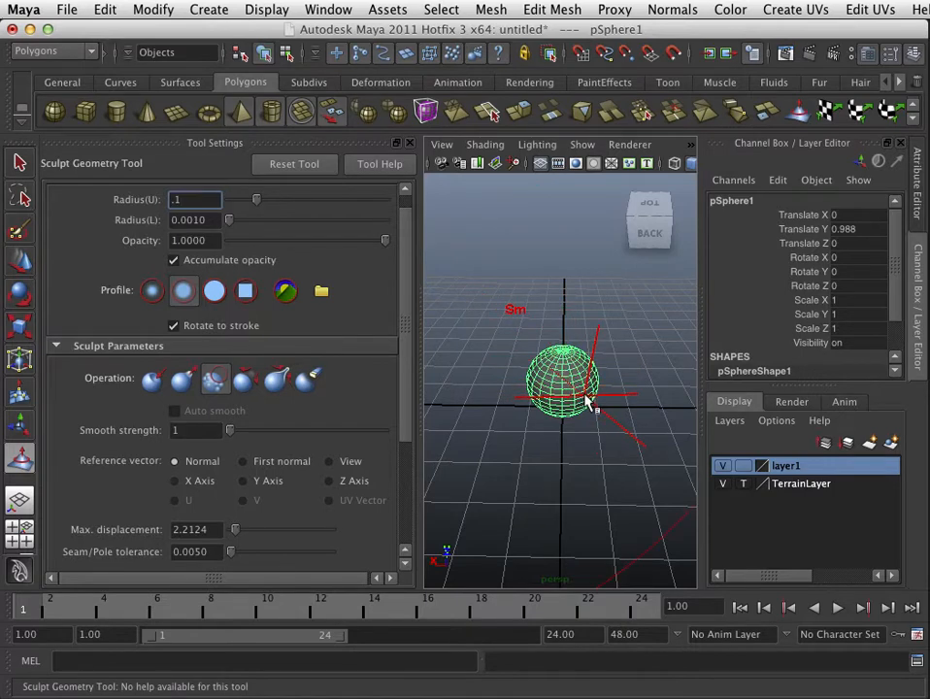
# Step: Resize the sculpt brush radius to about 0.2 over the sphere
pyautogui.scroll(-5, 596, 386)
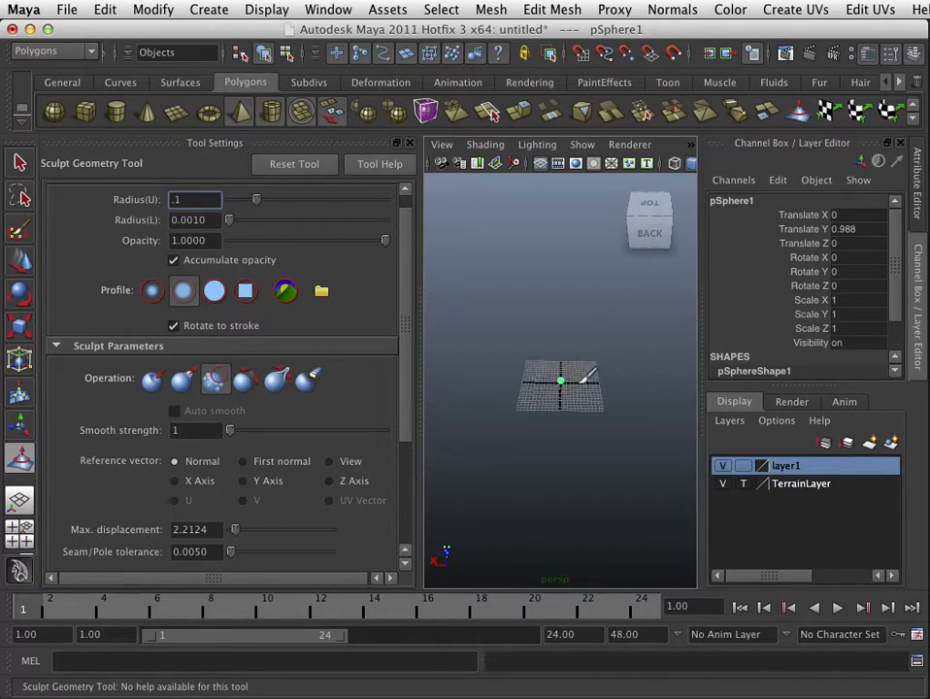
pyautogui.scroll(5, 586, 376)
pyautogui.press('Return')
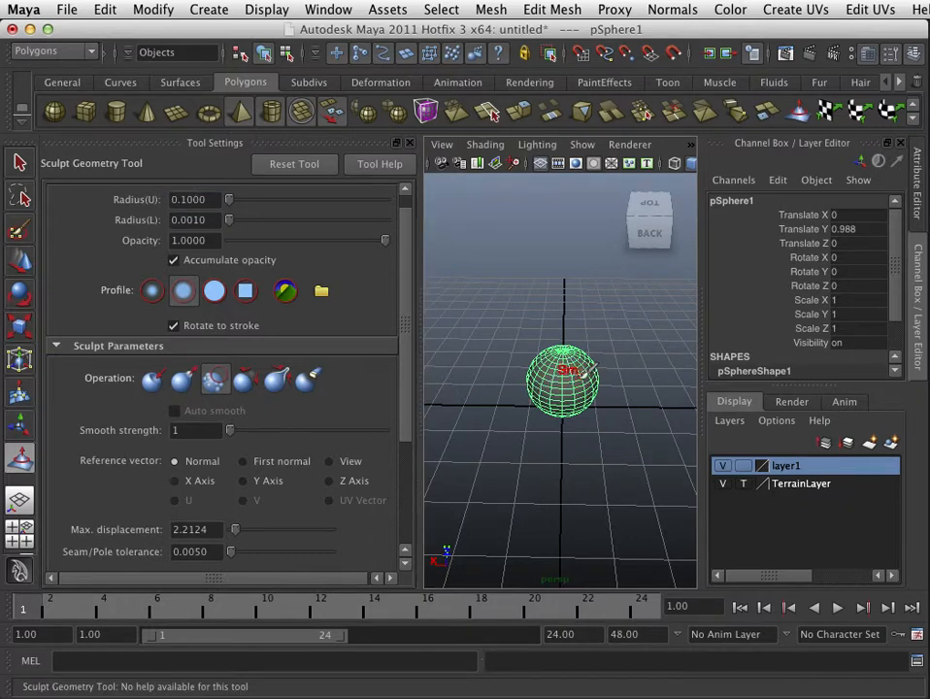
pyautogui.scroll(3, 571, 375)
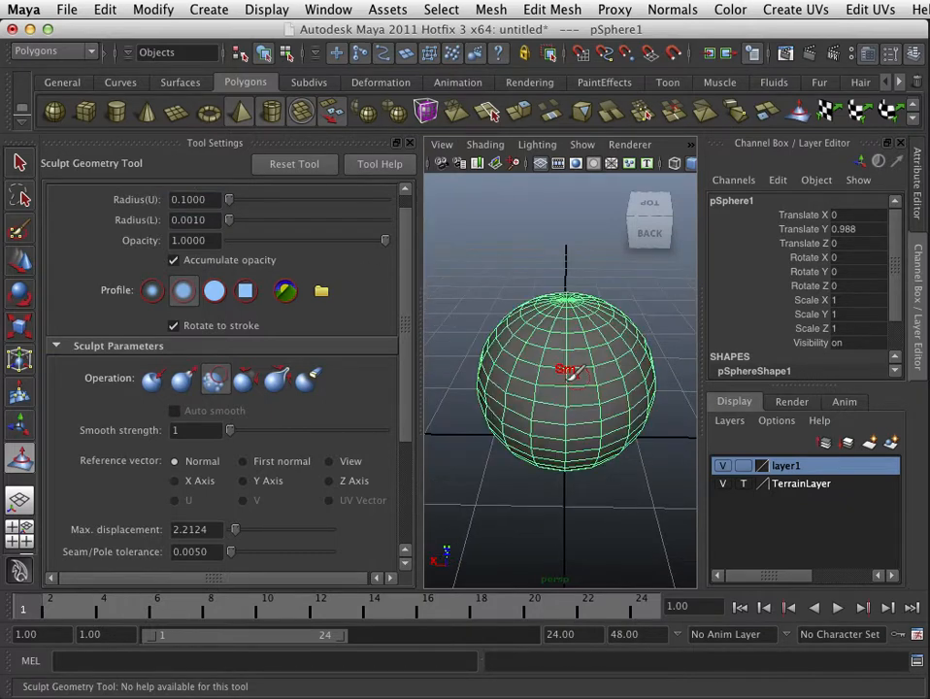
pyautogui.moveTo(587, 384)
pyautogui.mouseDown()
pyautogui.moveTo(631, 358)
pyautogui.moveTo(658, 355)
pyautogui.moveTo(608, 361)
pyautogui.moveTo(589, 381)
pyautogui.moveTo(500, 374)
pyautogui.moveTo(602, 363)
pyautogui.moveTo(585, 365)
pyautogui.mouseUp()
pyautogui.scroll(-3, 596, 383)
pyautogui.scroll(6, 591, 383)
pyautogui.scroll(-3, 582, 386)
pyautogui.scroll(2, 563, 383)
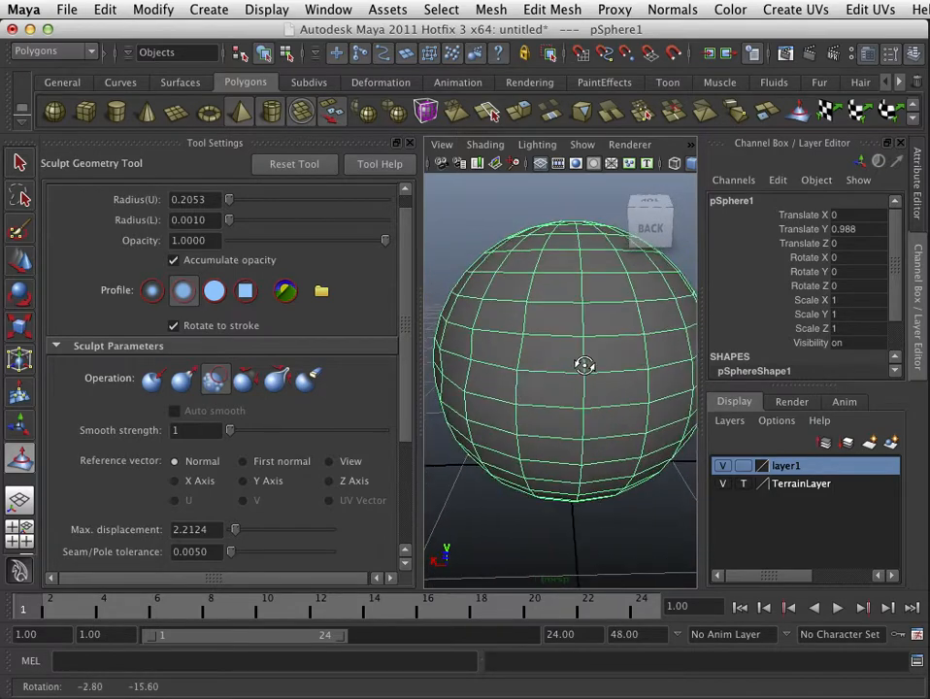
pyautogui.scroll(-3, 806, 374)
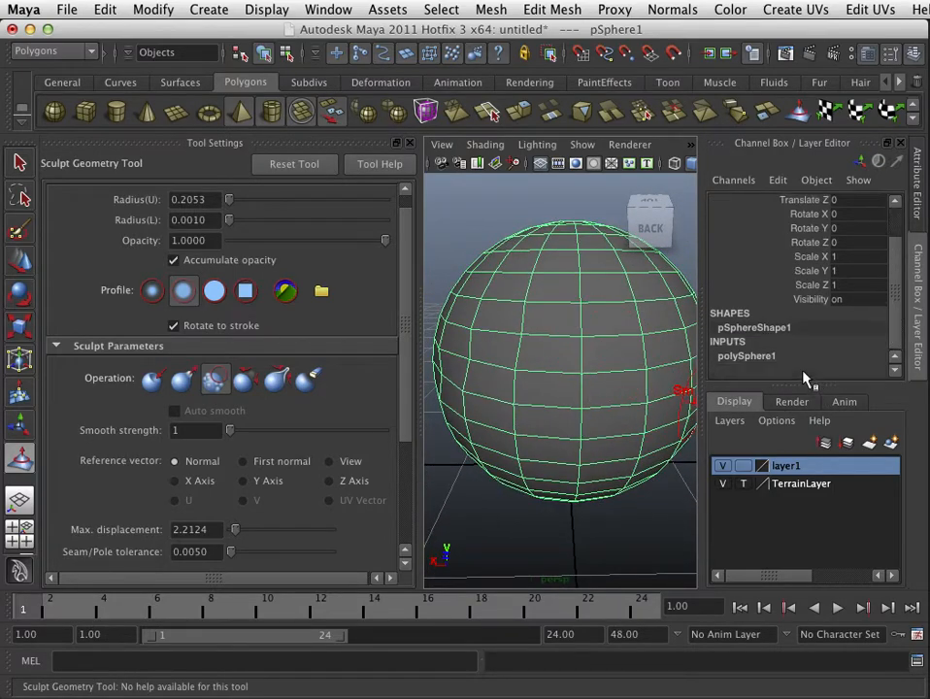
# Step: Select the sphere's polySphere1 input and apply Mesh Smooth to the sphere
pyautogui.click(766, 358)
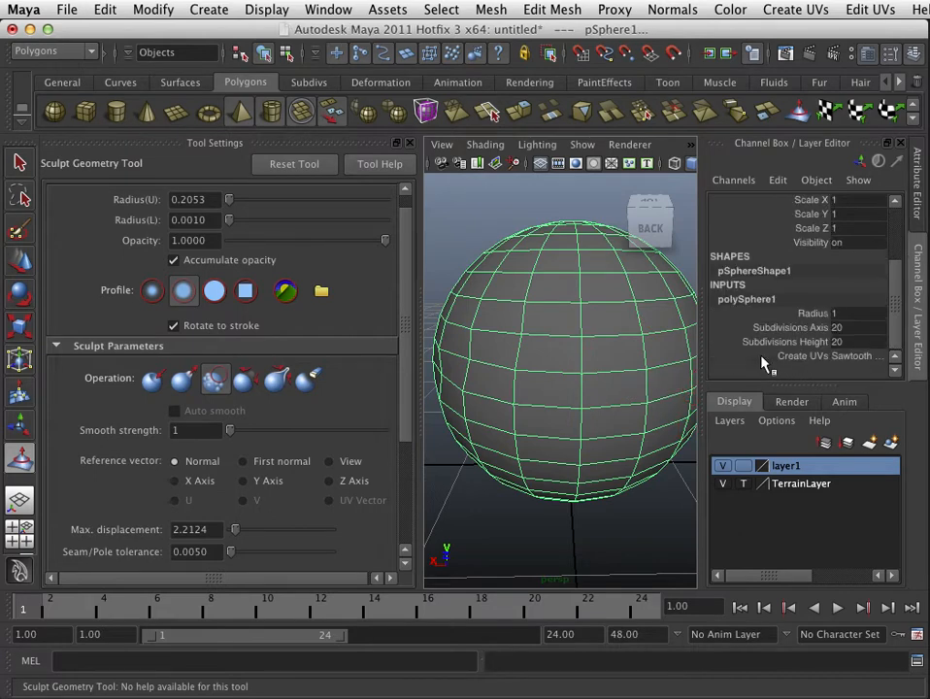
pyautogui.click(748, 300)
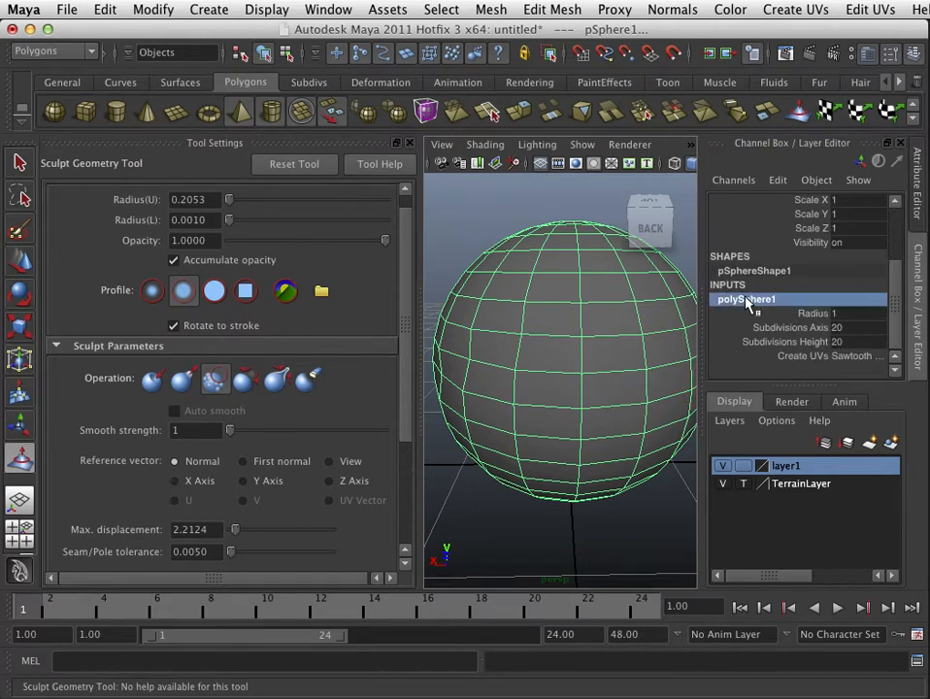
pyautogui.click(488, 9)
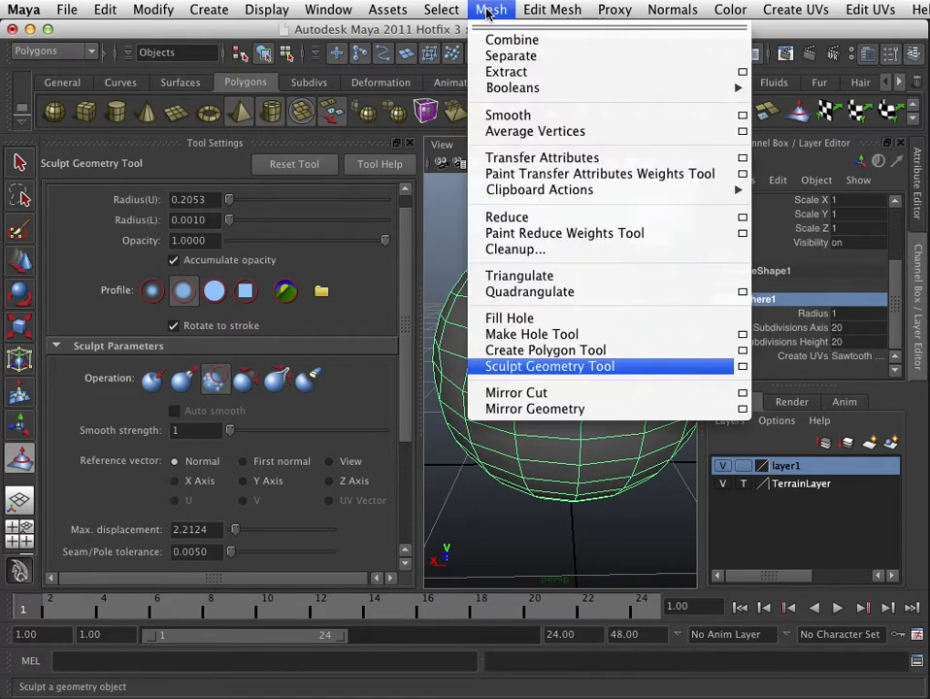
pyautogui.click(517, 120)
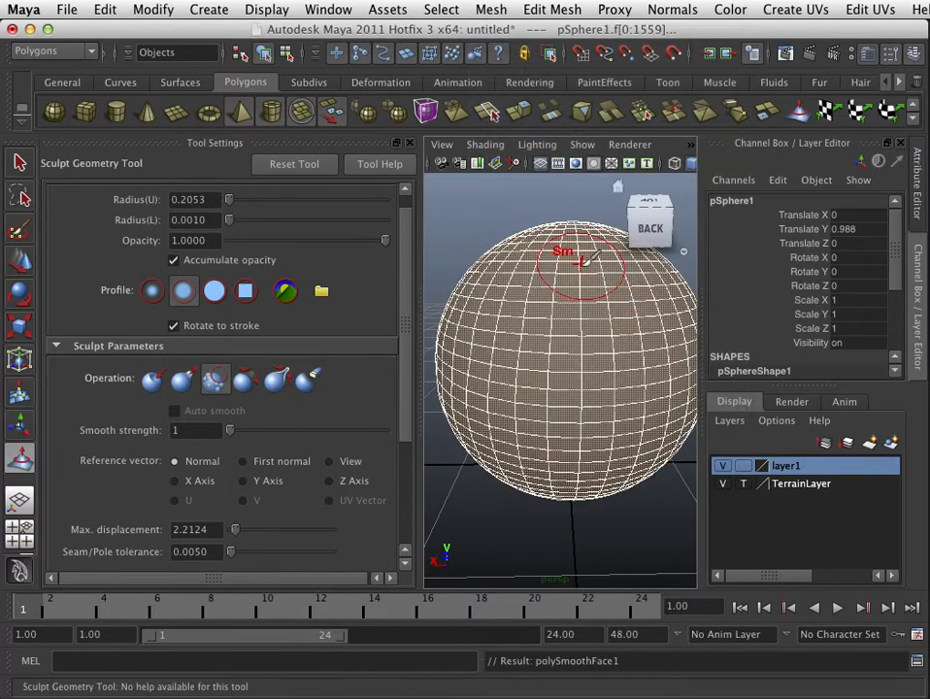
# Step: Switch to the Select Tool, hide the tool settings, frame the view and select the sphere
pyautogui.scroll(-3, 556, 262)
pyautogui.scroll(5, 590, 304)
pyautogui.scroll(-2, 590, 304)
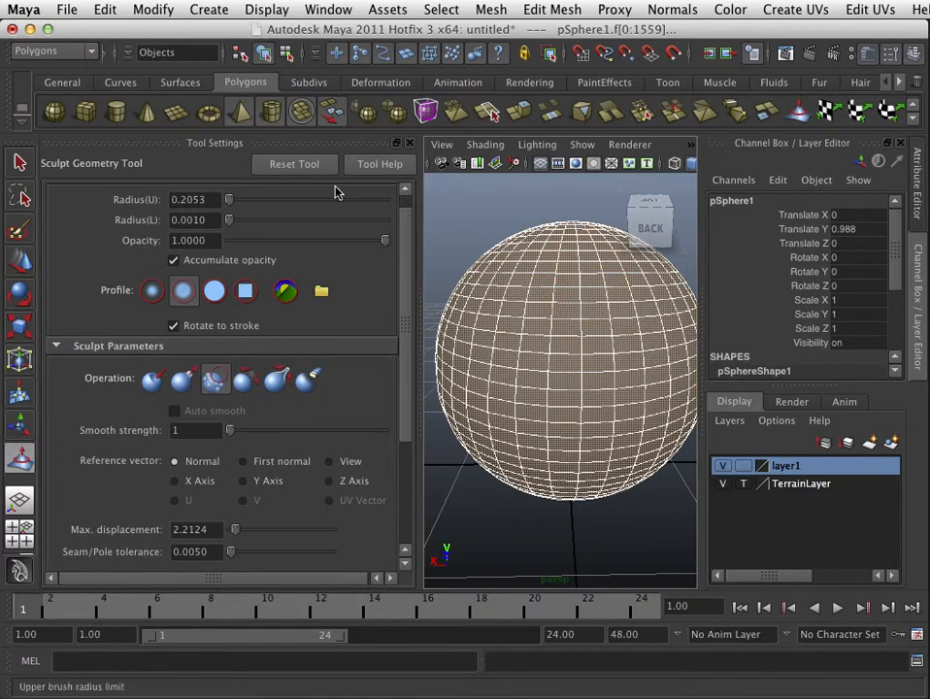
pyautogui.click(19, 162)
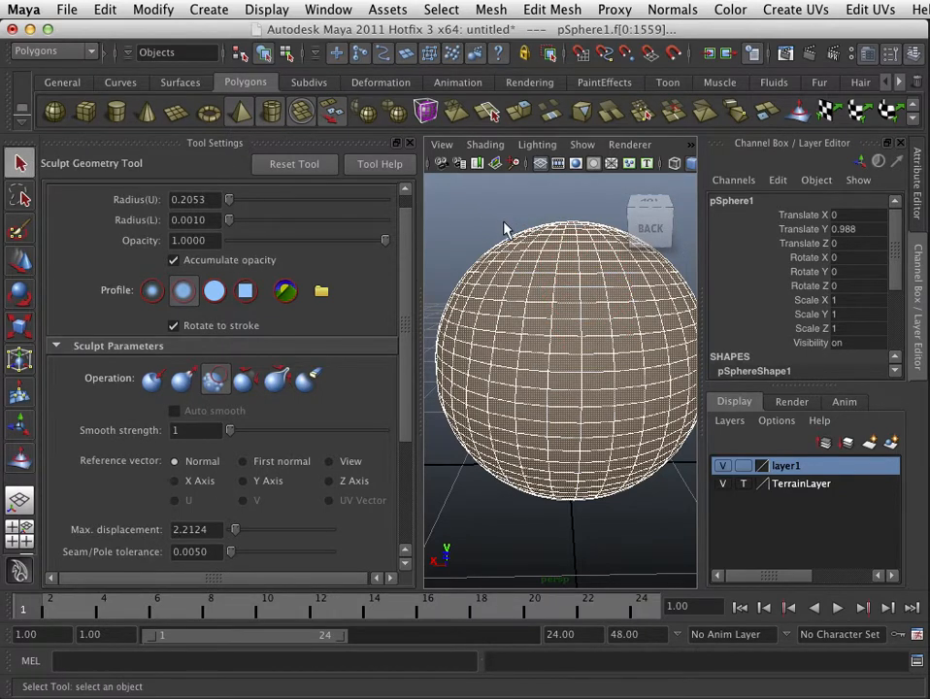
pyautogui.click(464, 233)
pyautogui.click(409, 144)
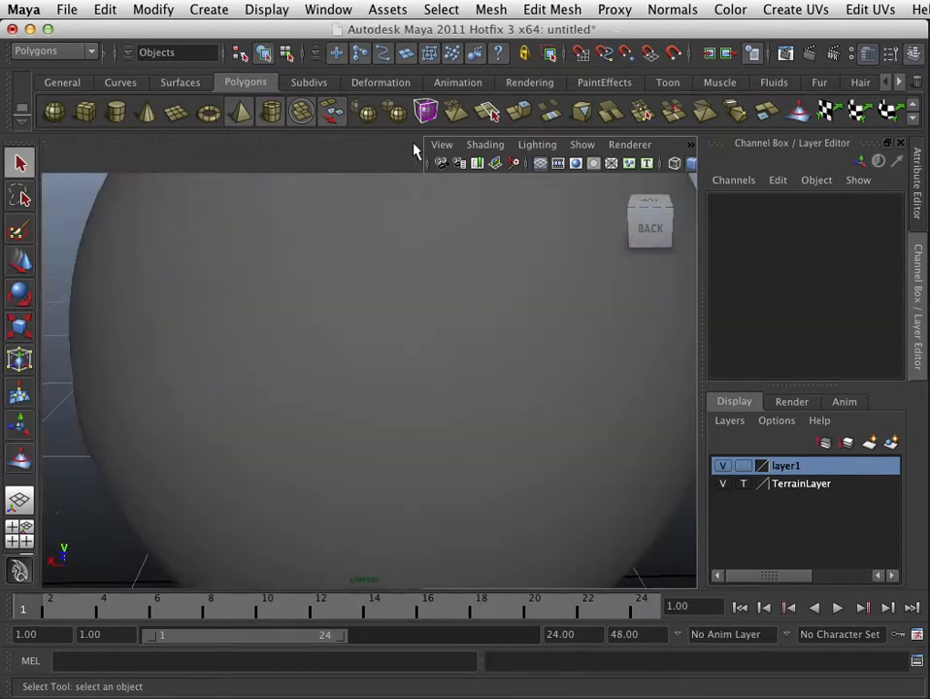
pyautogui.press('f')
pyautogui.scroll(-5, 400, 245)
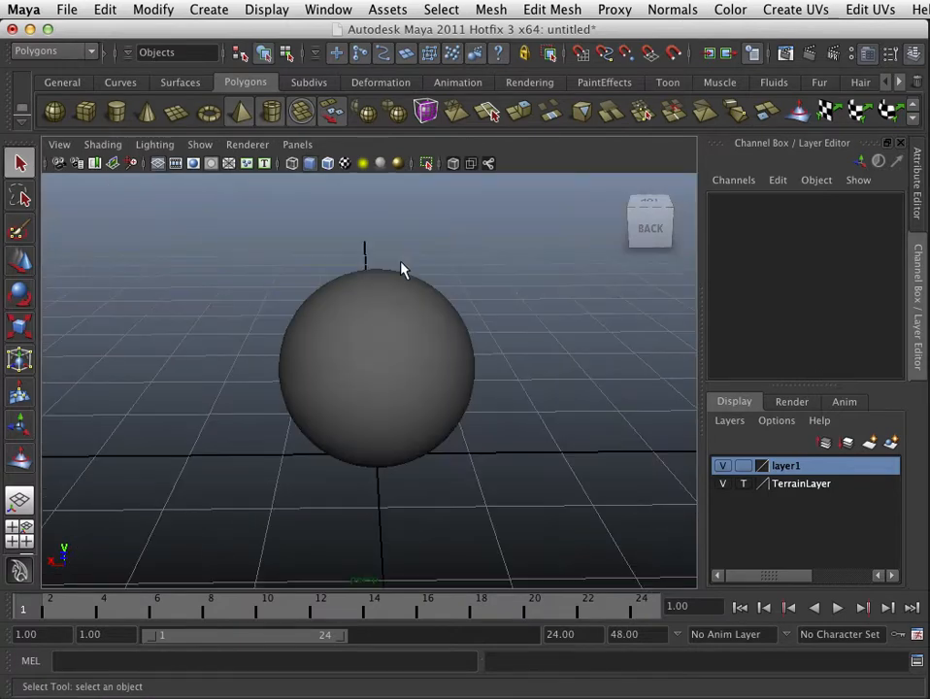
pyautogui.click(394, 300)
pyautogui.scroll(5, 396, 299)
# Step: Toggle the sphere's smooth-mesh preview between display levels 1, 2 and 3
pyautogui.press('1')
pyautogui.press('3')
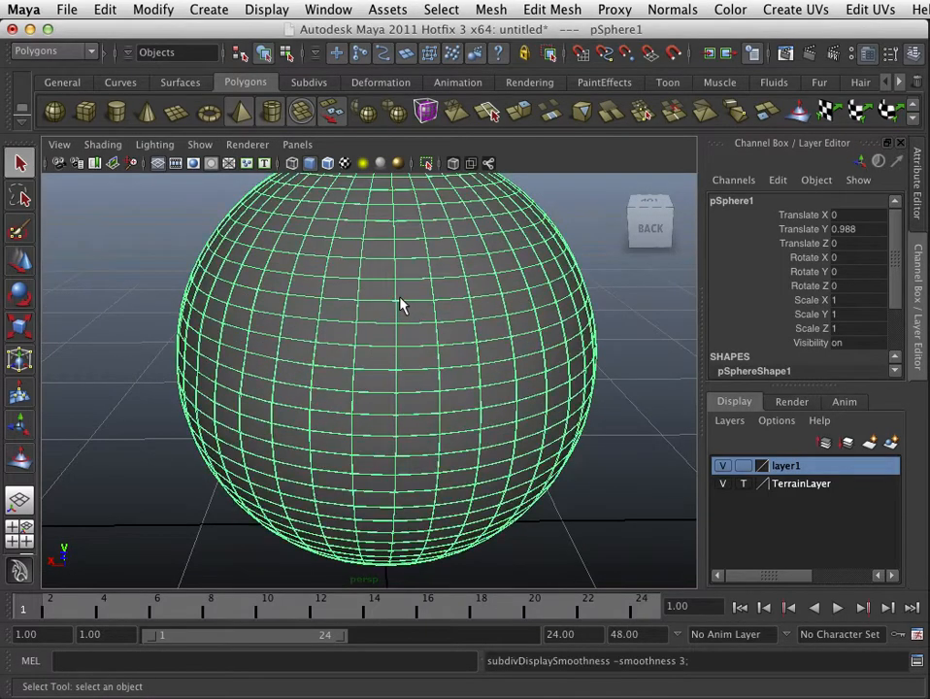
pyautogui.press('1')
pyautogui.press('2')
pyautogui.press('1')
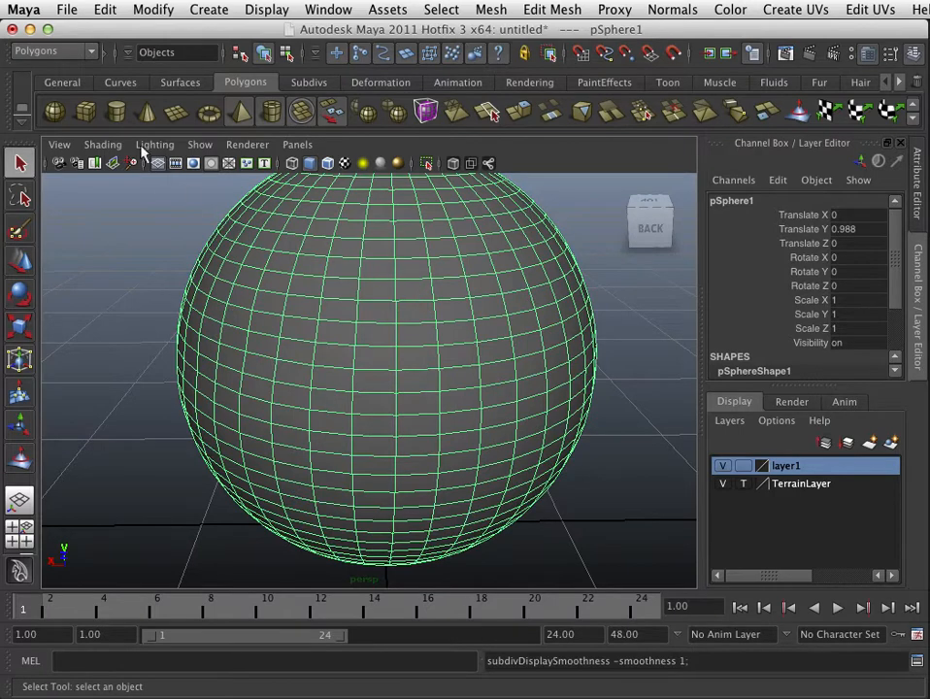
# Step: Create a polygon cube and toggle its smooth-mesh preview on and off
pyautogui.click(88, 113)
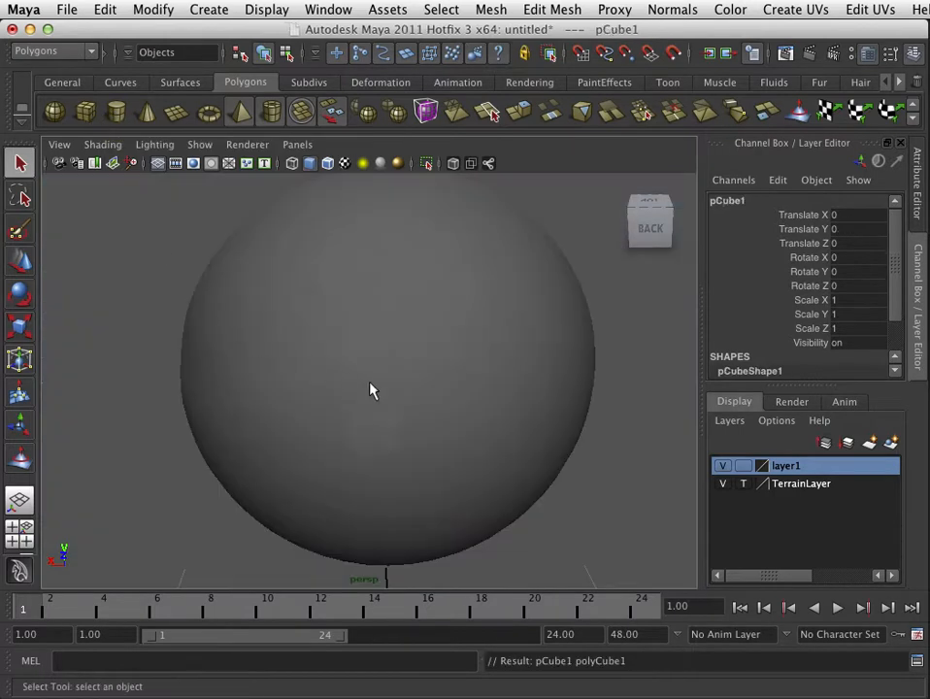
pyautogui.scroll(-8, 454, 401)
pyautogui.scroll(-5, 452, 394)
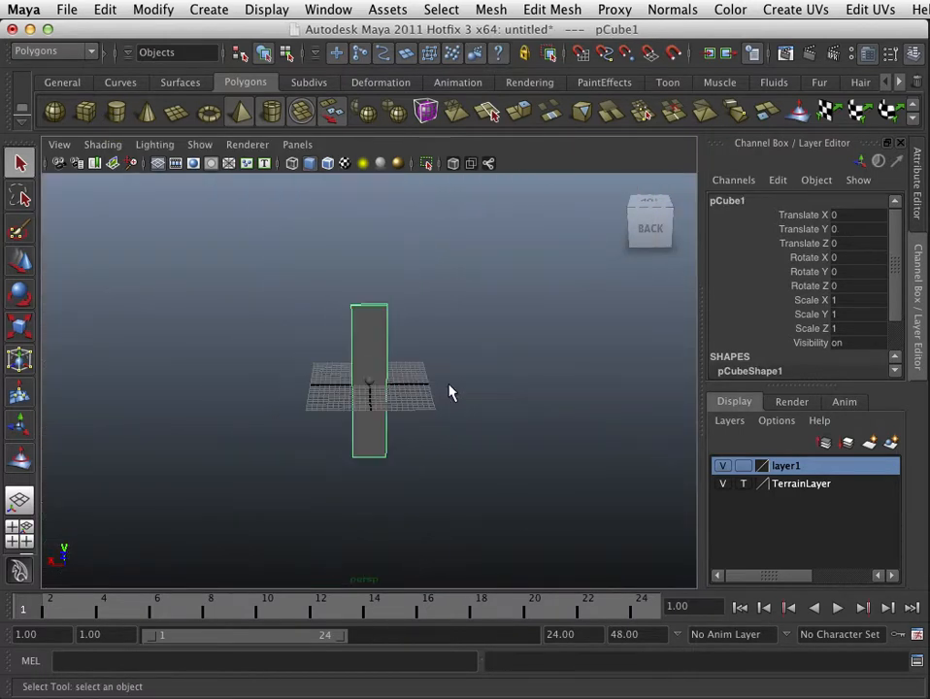
pyautogui.scroll(3, 448, 391)
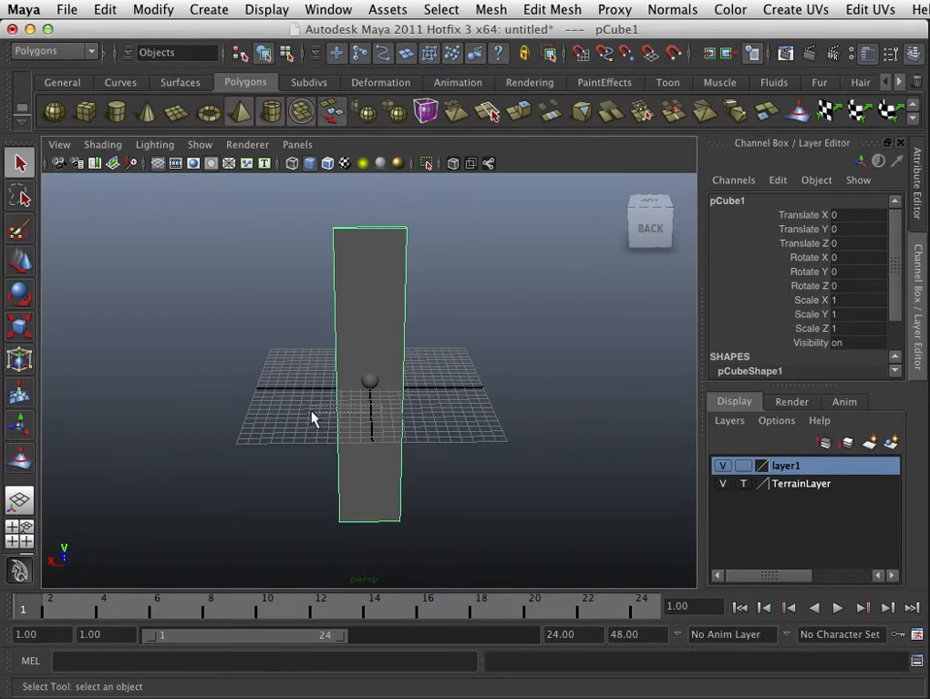
pyautogui.keyDown('alt'); pyautogui.moveTo(313, 417); pyautogui.dragTo(363, 386); pyautogui.keyUp('alt')
pyautogui.scroll(3, 378, 396)
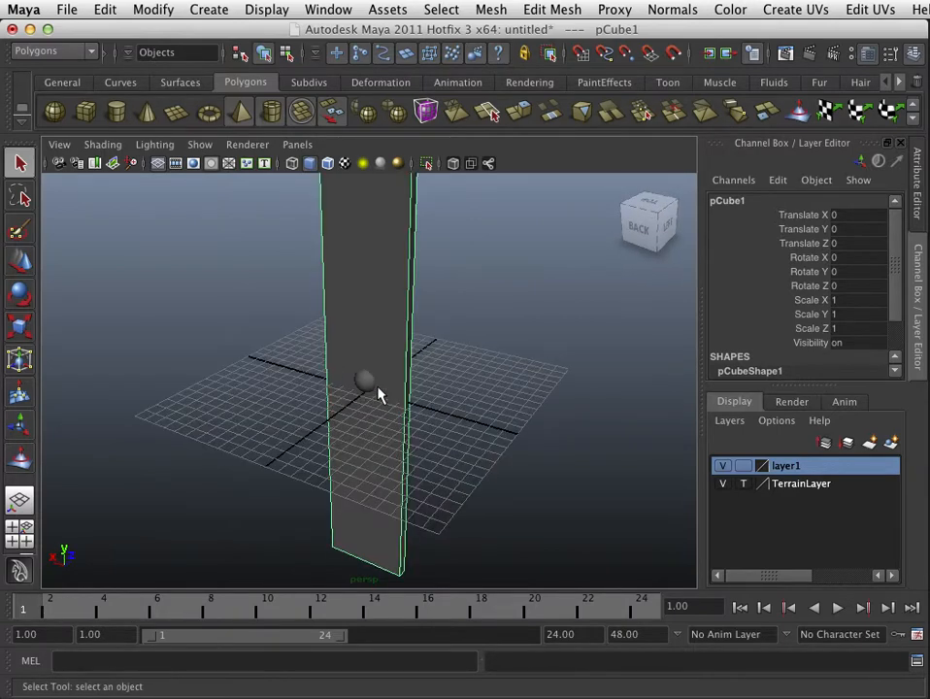
pyautogui.press('3')
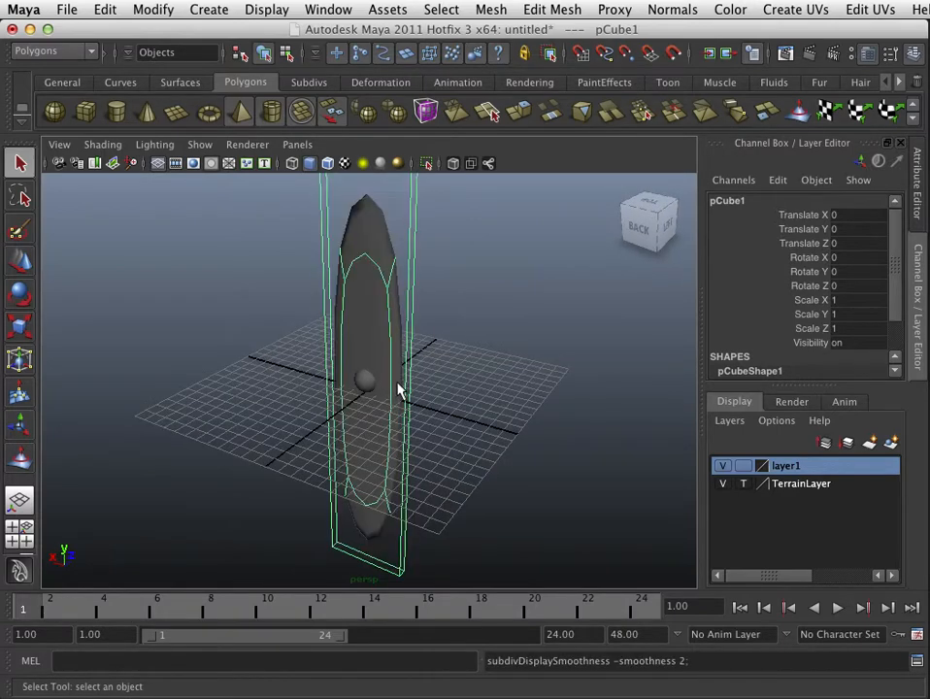
pyautogui.press('3')
pyautogui.scroll(-3, 398, 384)
pyautogui.scroll(3, 400, 367)
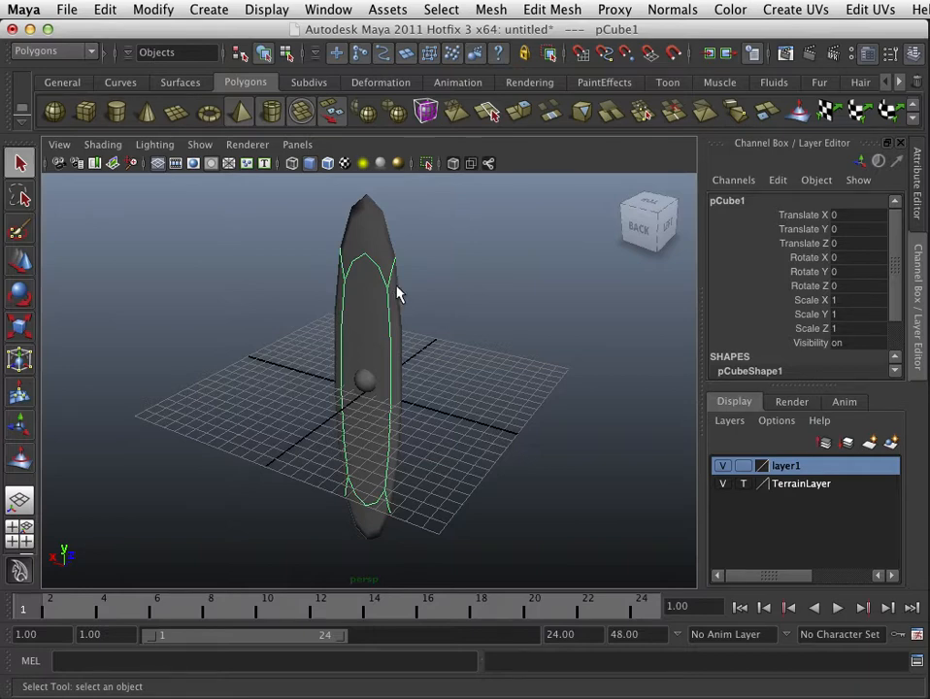
pyautogui.press('1')
pyautogui.press('f')
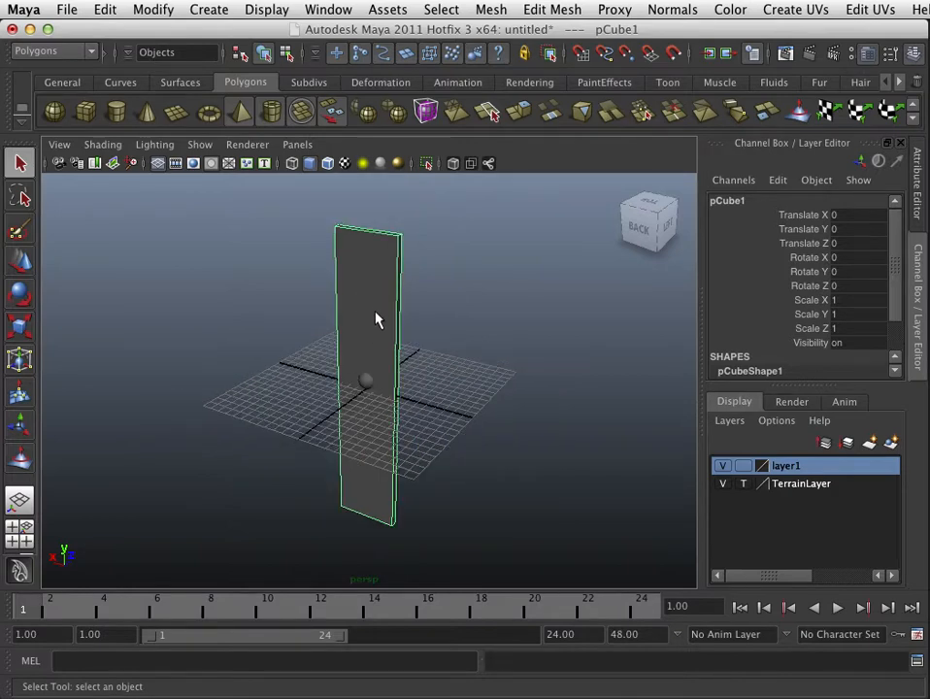
pyautogui.press('3')
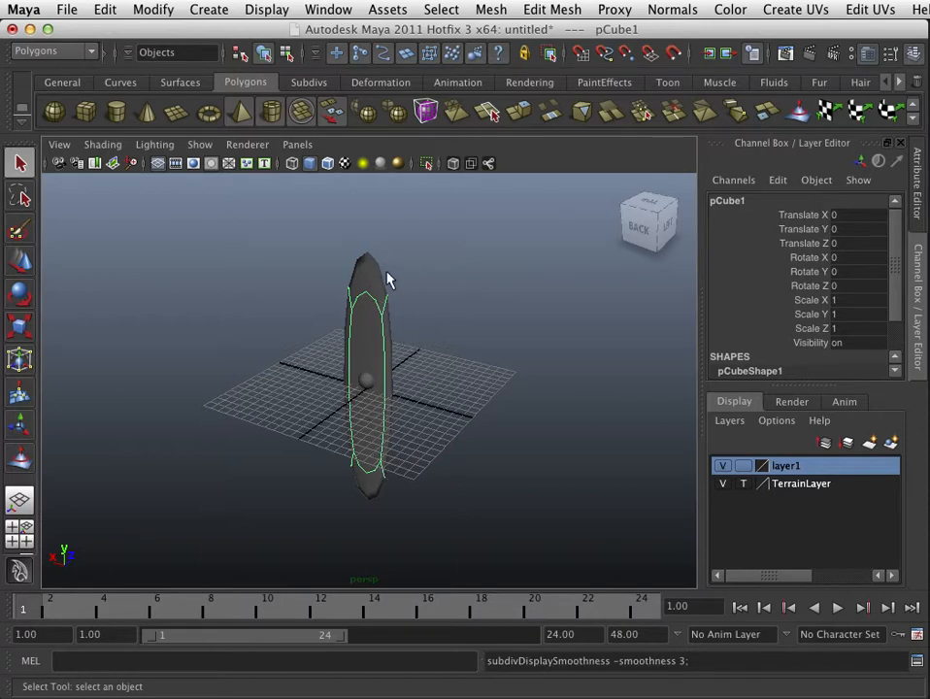
pyautogui.scroll(2, 355, 299)
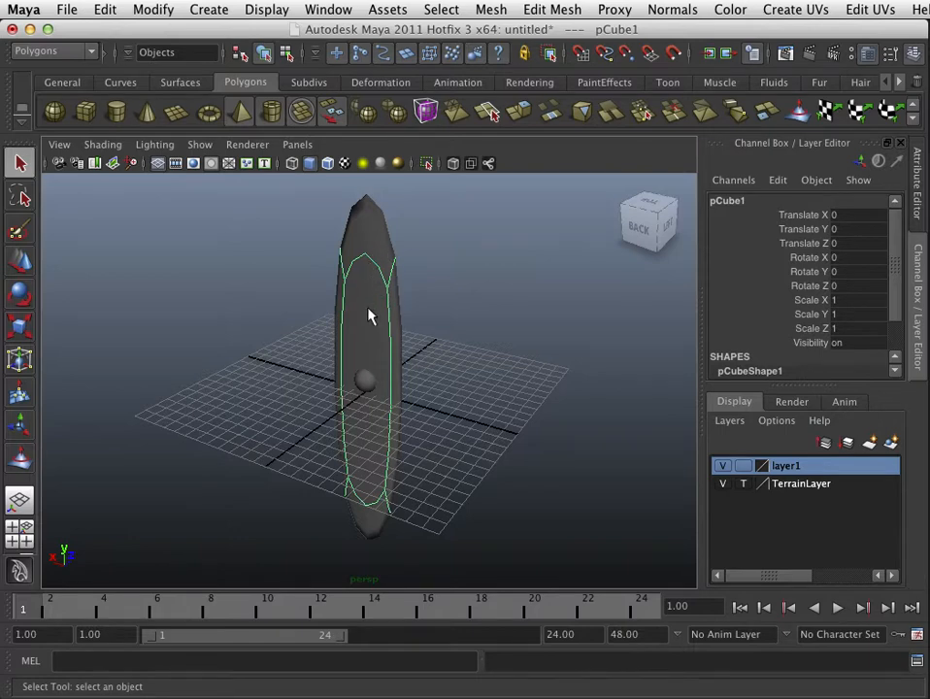
pyautogui.press('1')
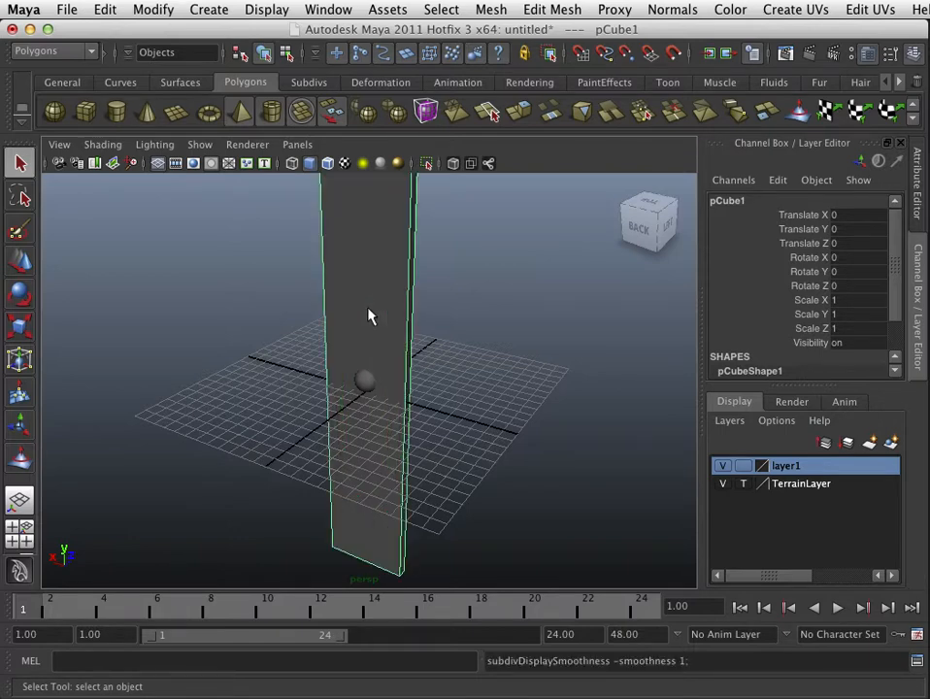
pyautogui.press('3')
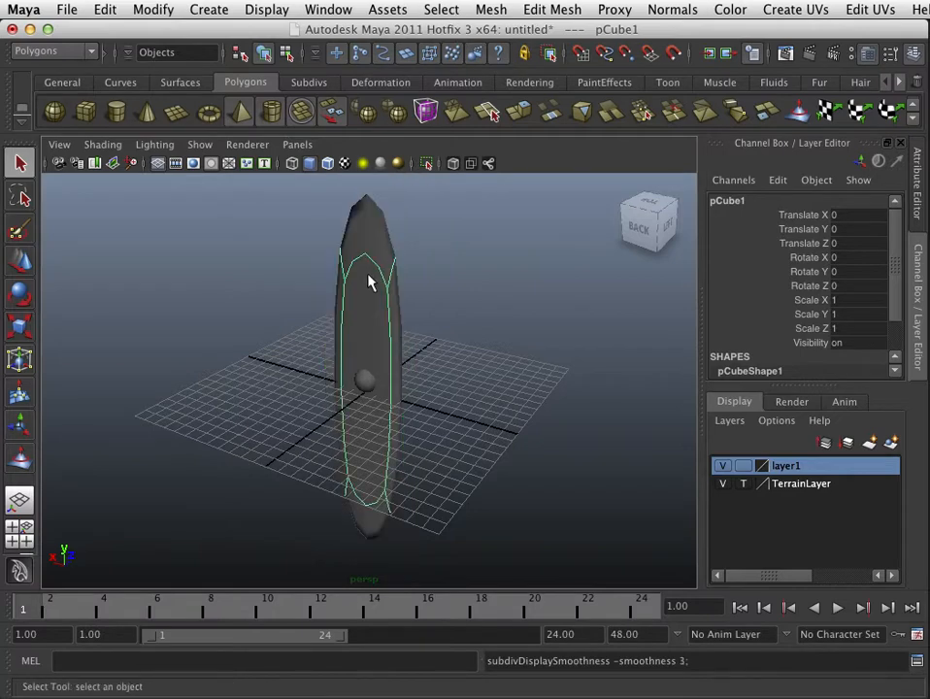
# Step: Apply Mesh Smooth to the cube, then select the cube and delete it
pyautogui.click(497, 14)
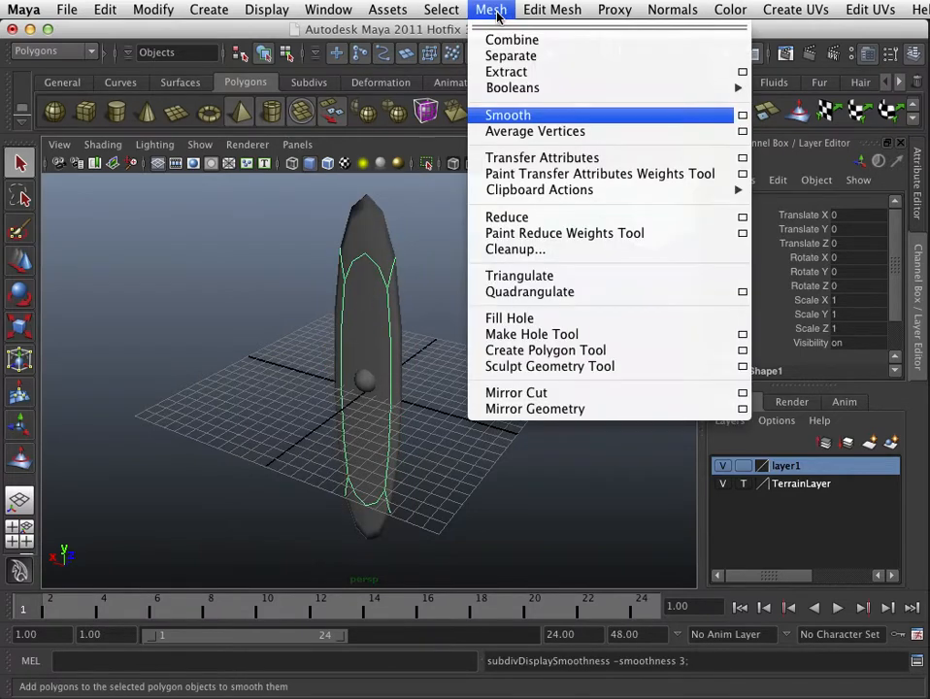
pyautogui.click(505, 117)
pyautogui.scroll(5, 459, 279)
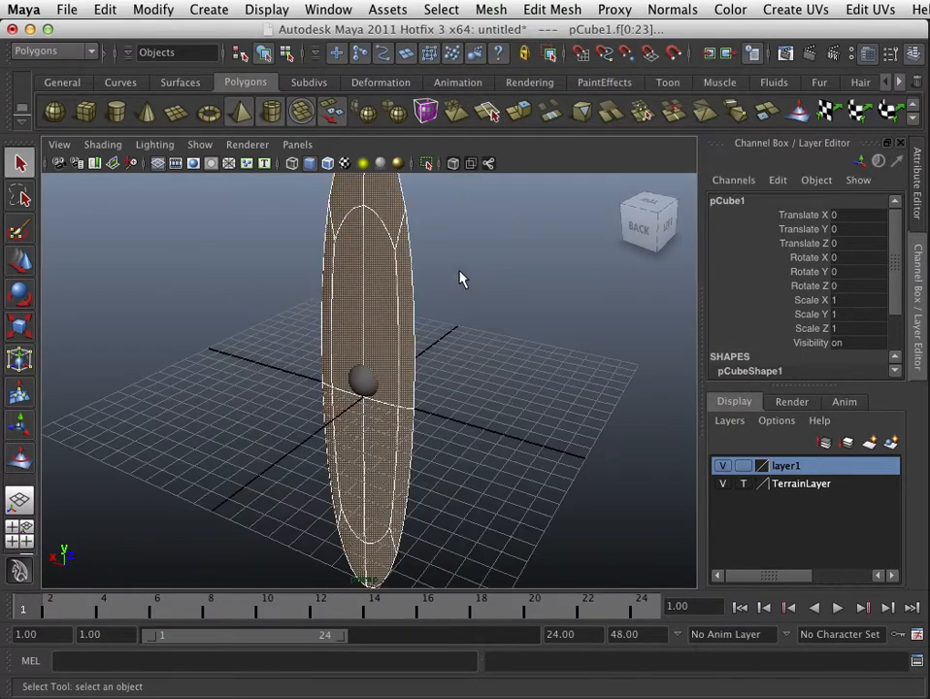
pyautogui.press('1')
pyautogui.press('3')
pyautogui.scroll(-5, 461, 279)
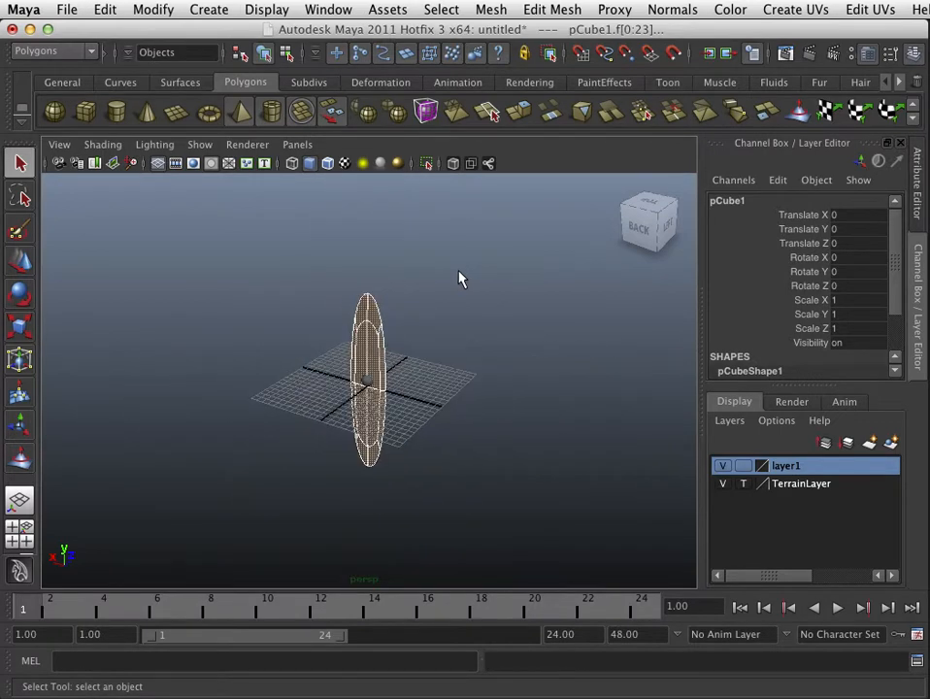
pyautogui.click(461, 279)
pyautogui.moveTo(370, 342); pyautogui.dragTo(461, 316, button='right')
pyautogui.press('Delete')
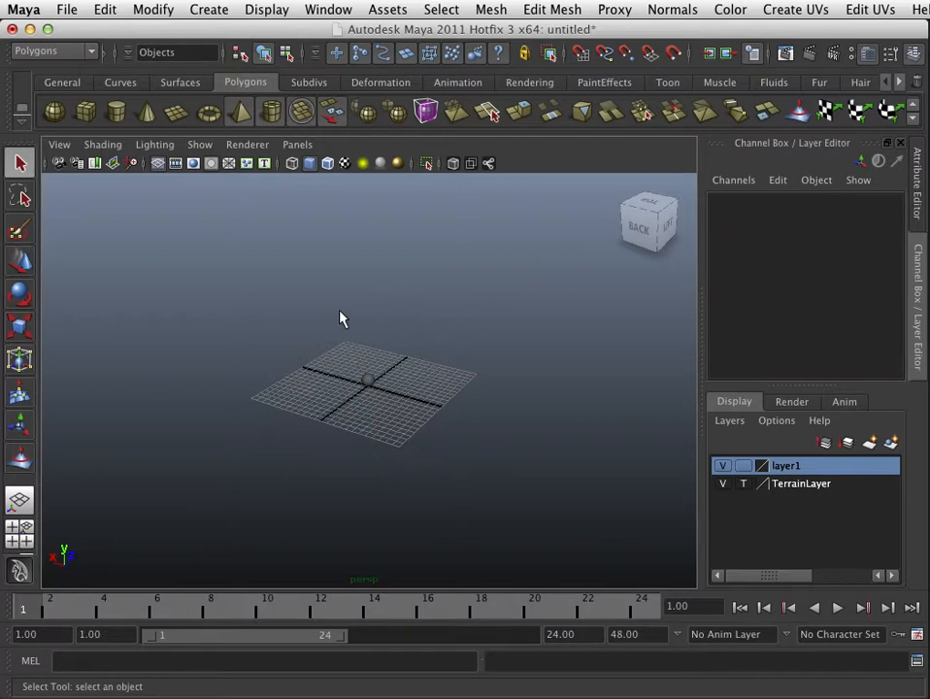
# Step: Select the sphere and reactivate the Sculpt Geometry Tool with its settings open
pyautogui.scroll(15, 342, 320)
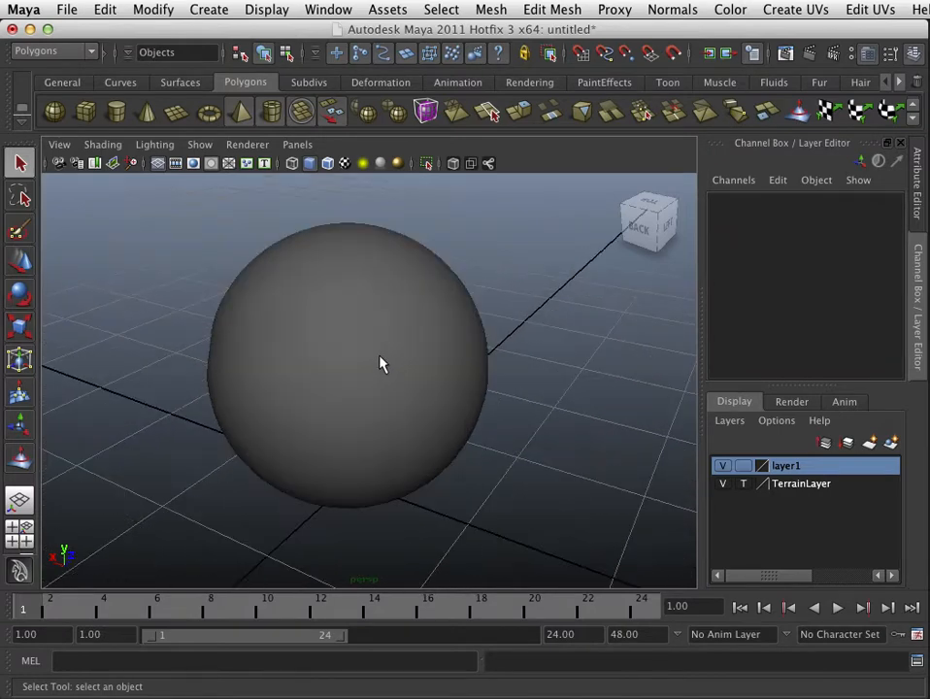
pyautogui.keyDown('alt'); pyautogui.moveTo(332, 399); pyautogui.dragTo(388, 356); pyautogui.keyUp('alt')
pyautogui.click(393, 350)
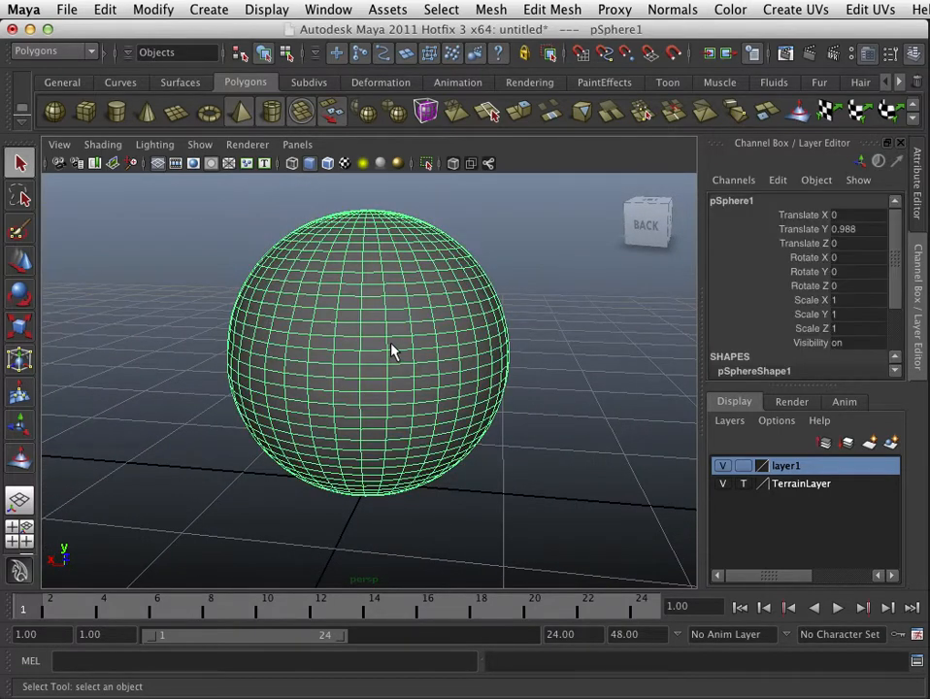
pyautogui.click(19, 458)
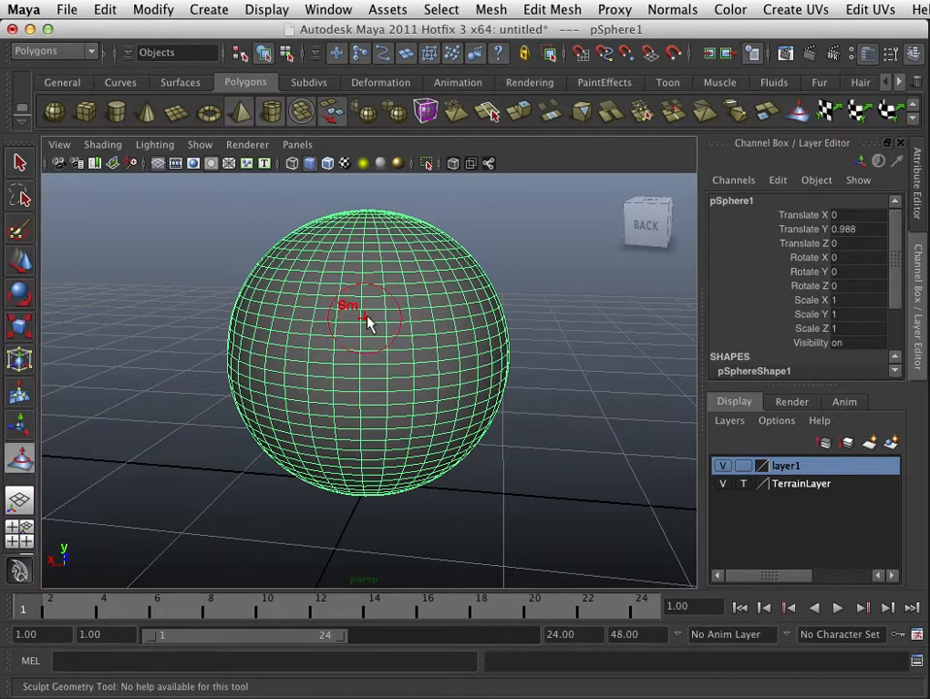
pyautogui.doubleClick(23, 459)
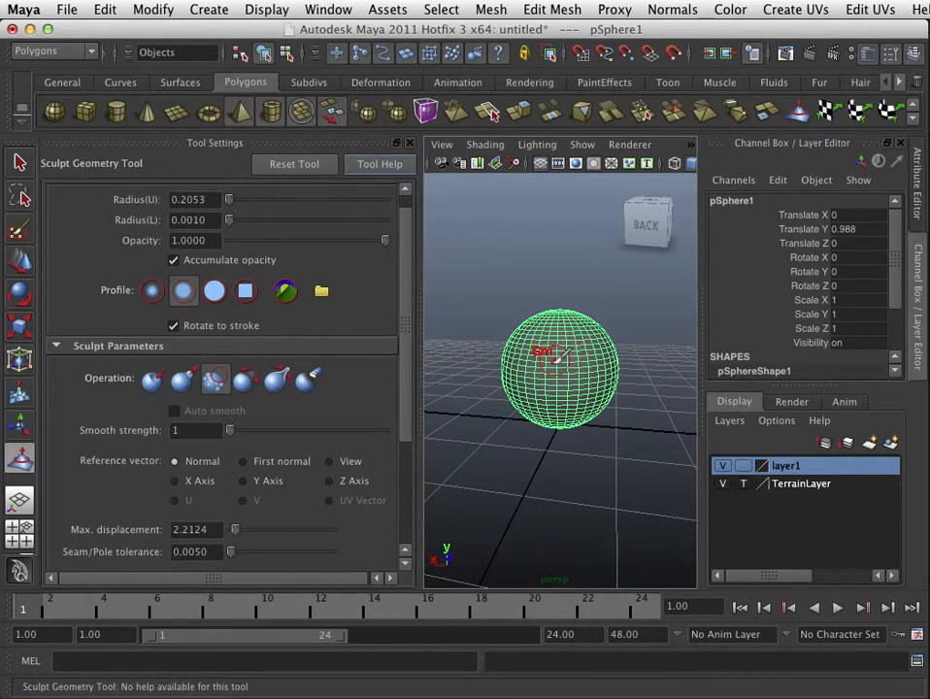
pyautogui.scroll(5, 532, 367)
pyautogui.keyDown('alt'); pyautogui.moveTo(579, 330); pyautogui.dragTo(573, 357); pyautogui.keyUp('alt')
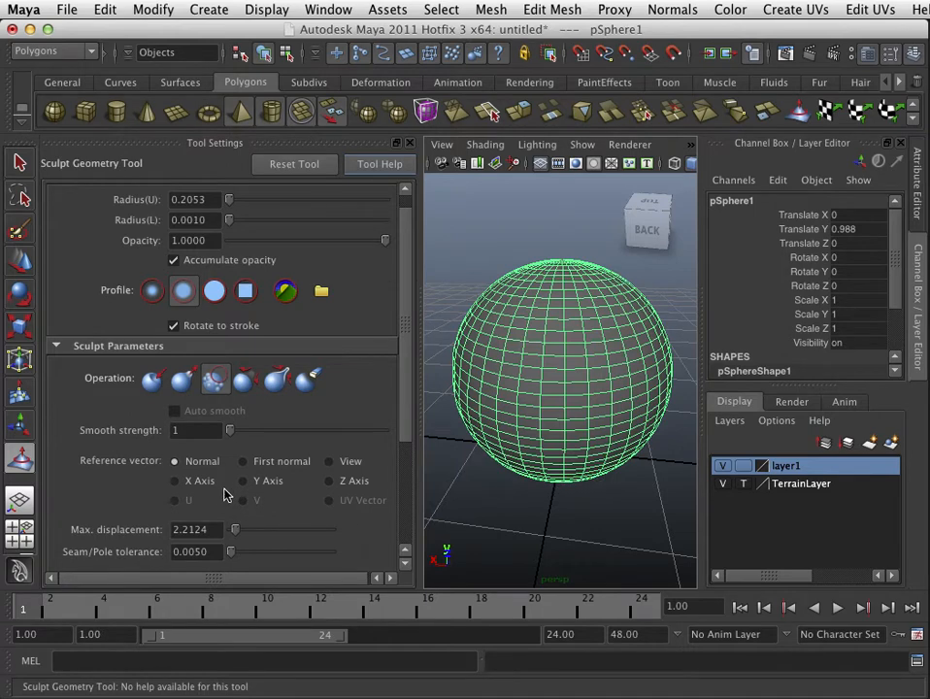
# Step: Set the sculpt brush's maximum displacement to 0.5
pyautogui.click(215, 529)
pyautogui.write('.1')
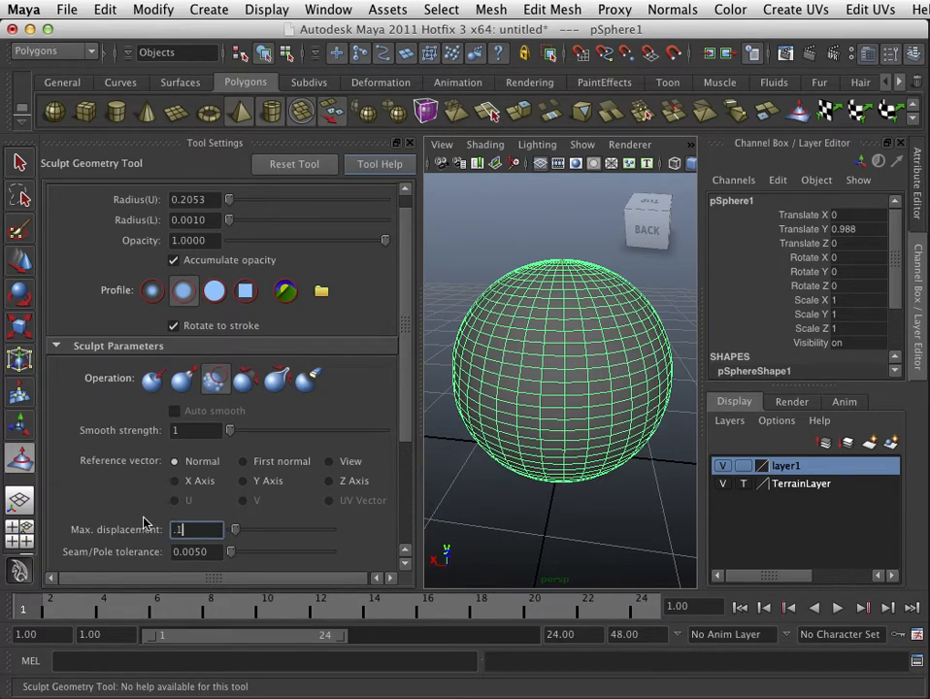
pyautogui.press('Return')
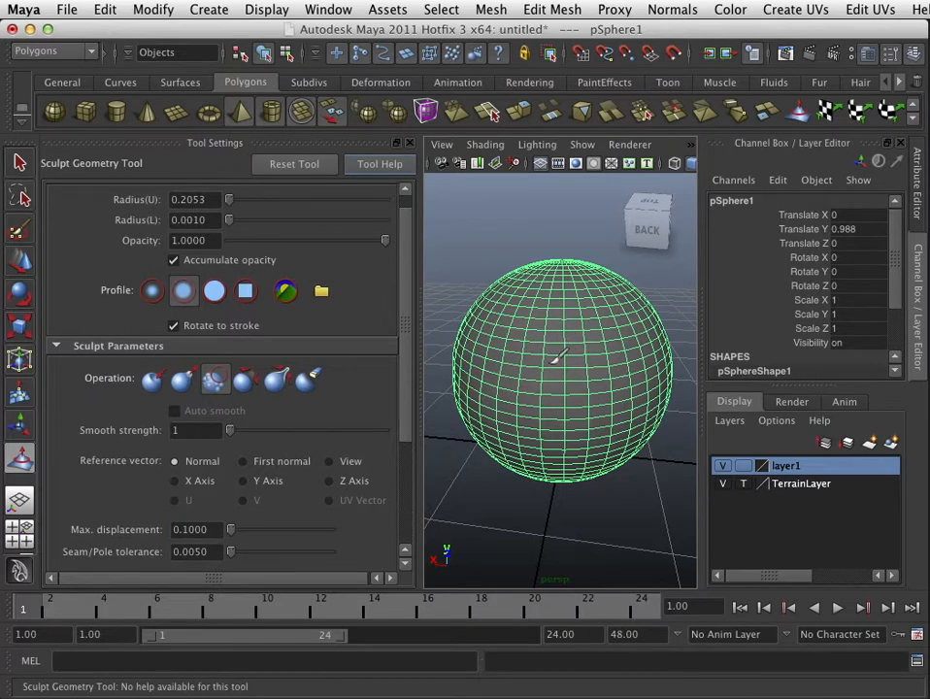
pyautogui.moveTo(232, 531); pyautogui.dragTo(166, 529)
pyautogui.write('.5')
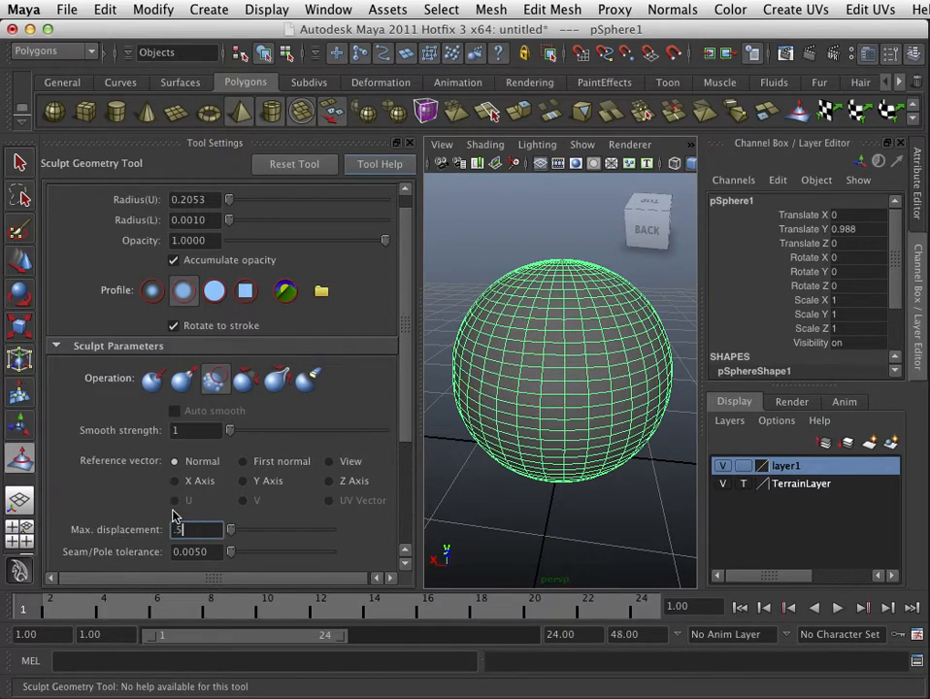
pyautogui.press('Return')
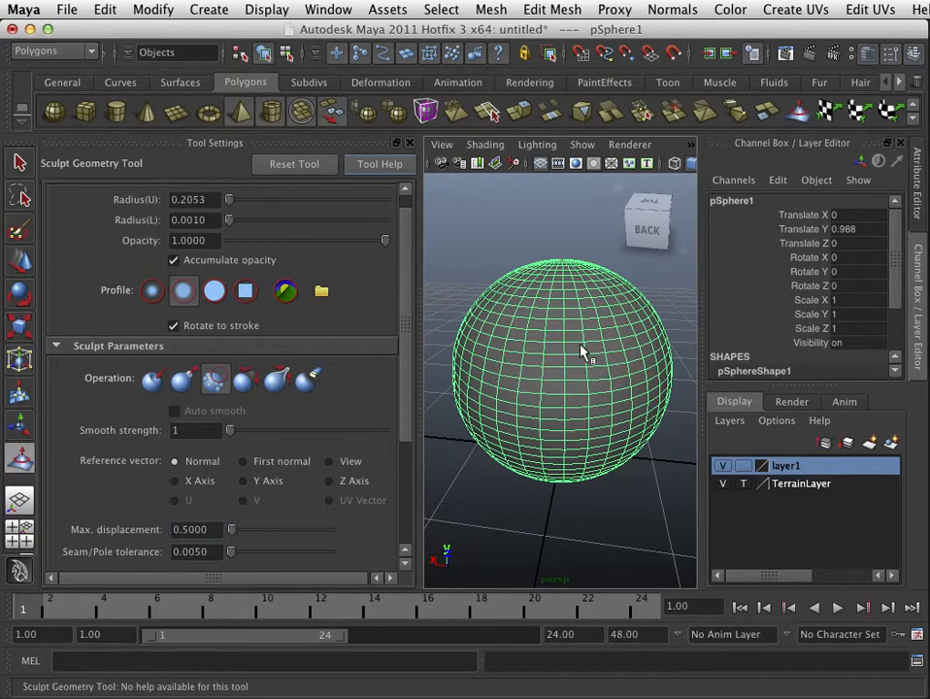
pyautogui.scroll(-10, 582, 369)
pyautogui.scroll(5, 598, 368)
pyautogui.keyDown('alt'); pyautogui.moveTo(550, 403); pyautogui.dragTo(576, 408); pyautogui.keyUp('alt')
pyautogui.keyDown('alt'); pyautogui.moveTo(576, 407); pyautogui.dragTo(600, 403, button='right'); pyautogui.keyUp('alt')
pyautogui.scroll(4, 600, 403)
pyautogui.keyDown('alt'); pyautogui.moveTo(587, 373); pyautogui.dragTo(568, 362); pyautogui.keyUp('alt')
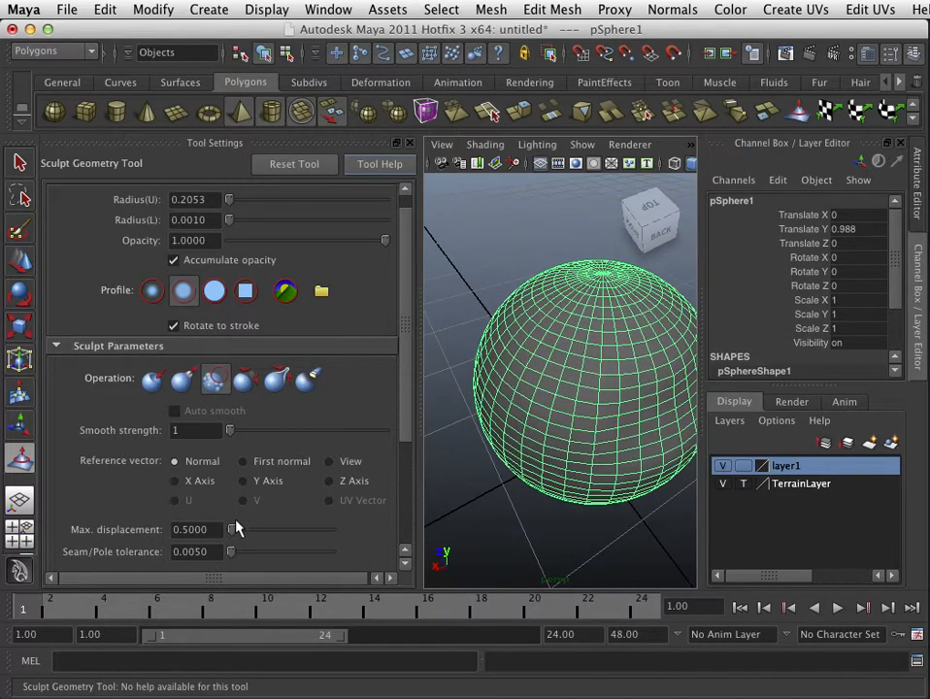
# Step: Orbit around the sphere to inspect it from several angles
pyautogui.moveTo(235, 528); pyautogui.dragTo(234, 531)
pyautogui.keyDown('alt'); pyautogui.moveTo(558, 403); pyautogui.dragTo(466, 390); pyautogui.keyUp('alt')
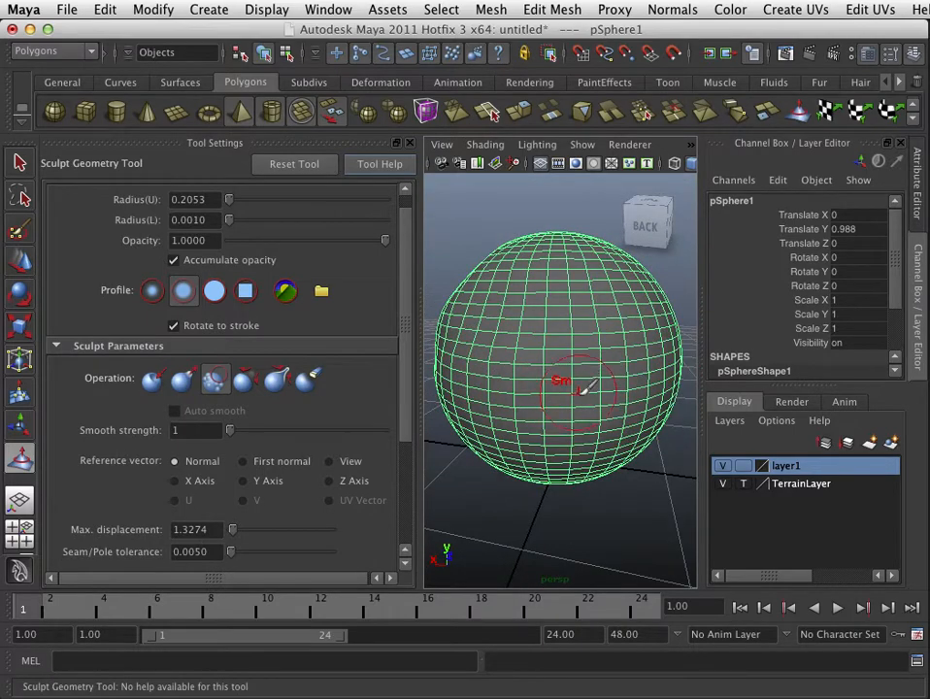
pyautogui.keyDown('alt'); pyautogui.moveTo(585, 386); pyautogui.dragTo(604, 545); pyautogui.keyUp('alt')
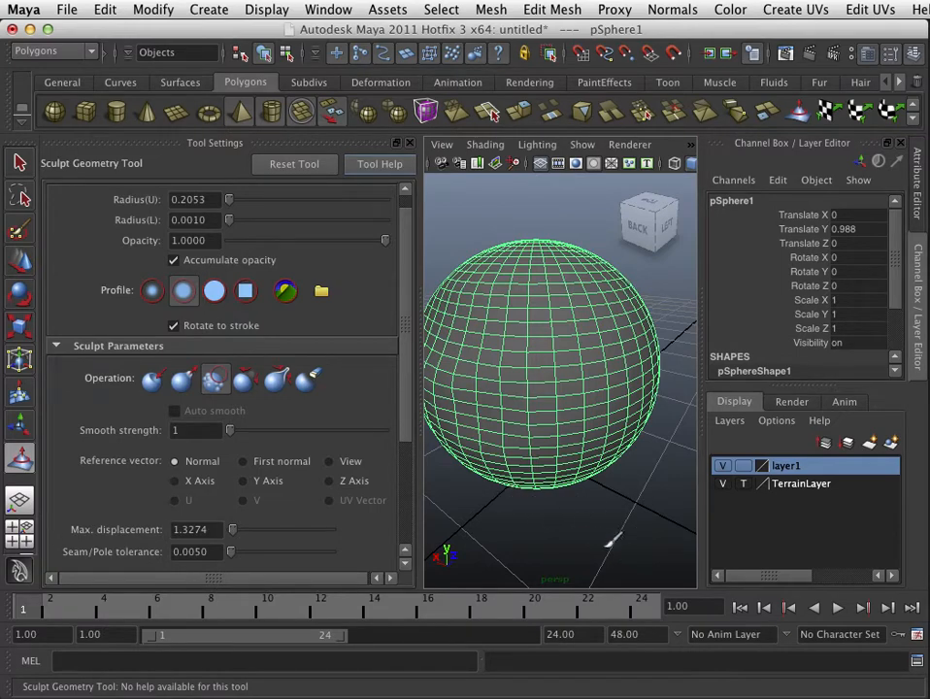
pyautogui.keyDown('alt'); pyautogui.moveTo(610, 540); pyautogui.dragTo(633, 525, button='right'); pyautogui.keyUp('alt')
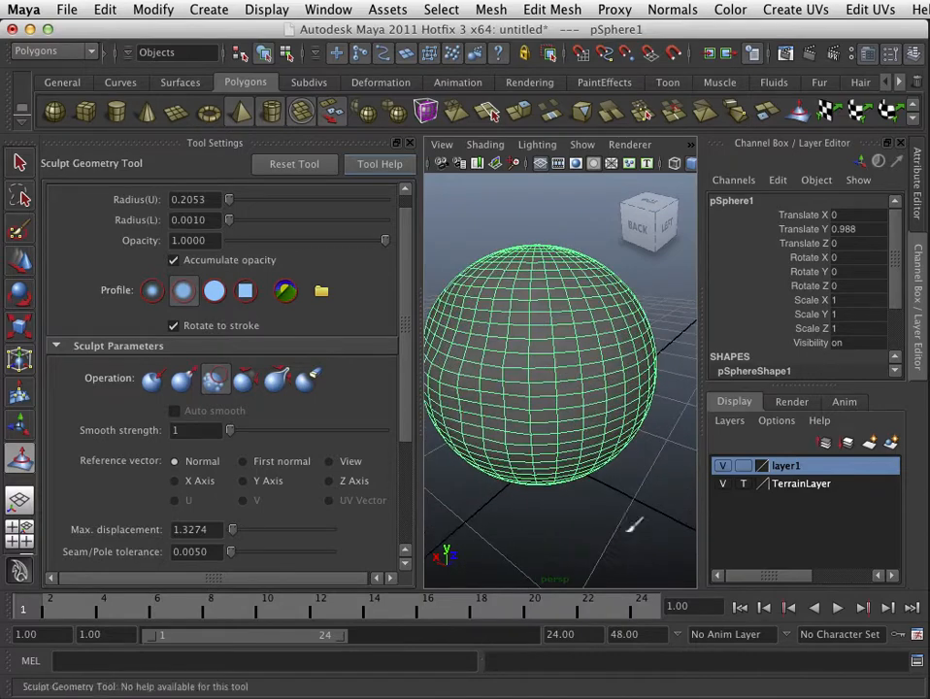
pyautogui.moveTo(633, 525)
pyautogui.keyDown('alt'); pyautogui.mouseDown()
pyautogui.moveTo(536, 445)
pyautogui.moveTo(550, 336)
pyautogui.mouseUp(); pyautogui.keyUp('alt')
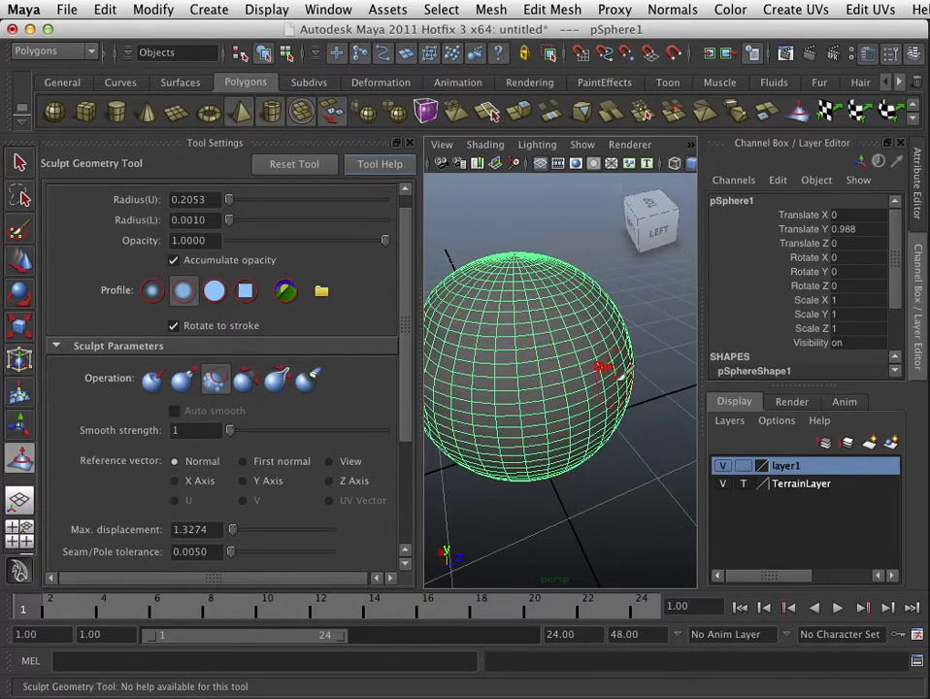
pyautogui.keyDown('alt'); pyautogui.moveTo(604, 367); pyautogui.dragTo(583, 384, button='right'); pyautogui.keyUp('alt')
pyautogui.keyDown('alt'); pyautogui.moveTo(584, 384); pyautogui.dragTo(483, 412); pyautogui.keyUp('alt')
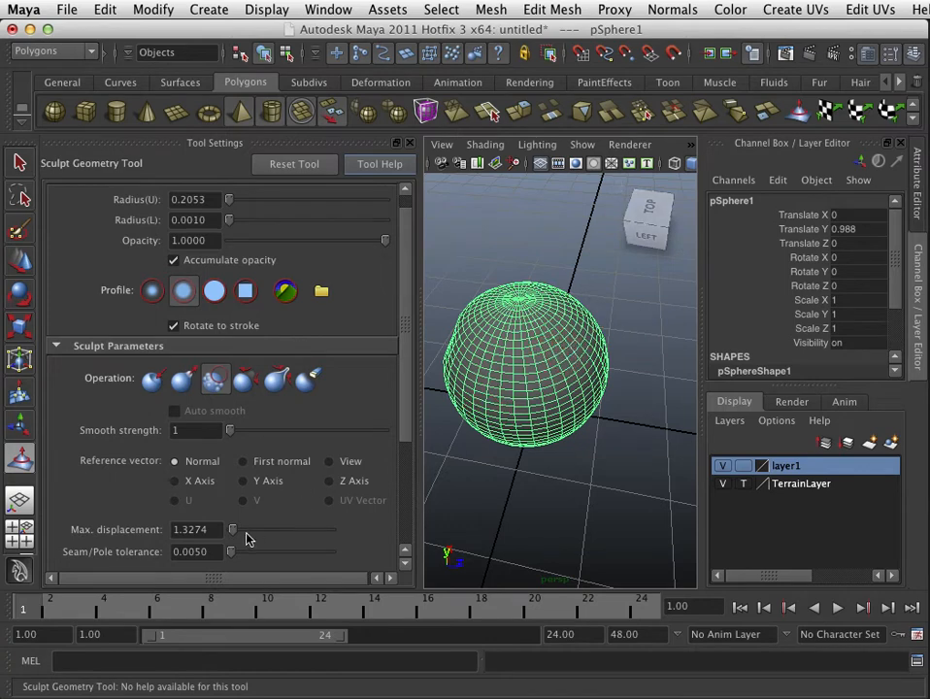
# Step: Select the Push sculpt operation and set the maximum displacement to 0.5
pyautogui.moveTo(239, 533); pyautogui.dragTo(253, 535)
pyautogui.click(152, 380)
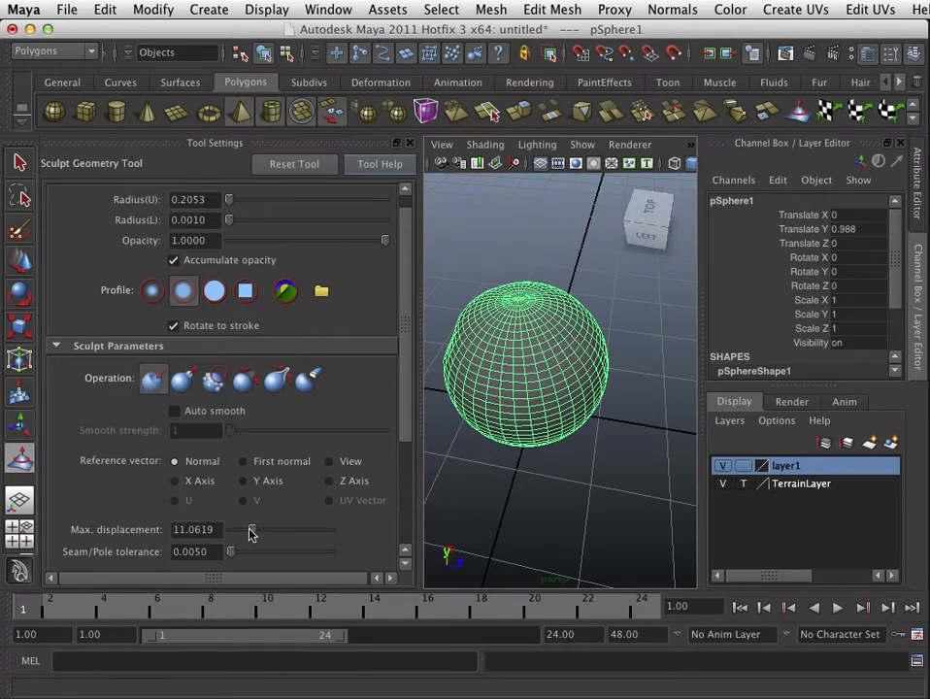
pyautogui.click(217, 529)
pyautogui.write('.5')
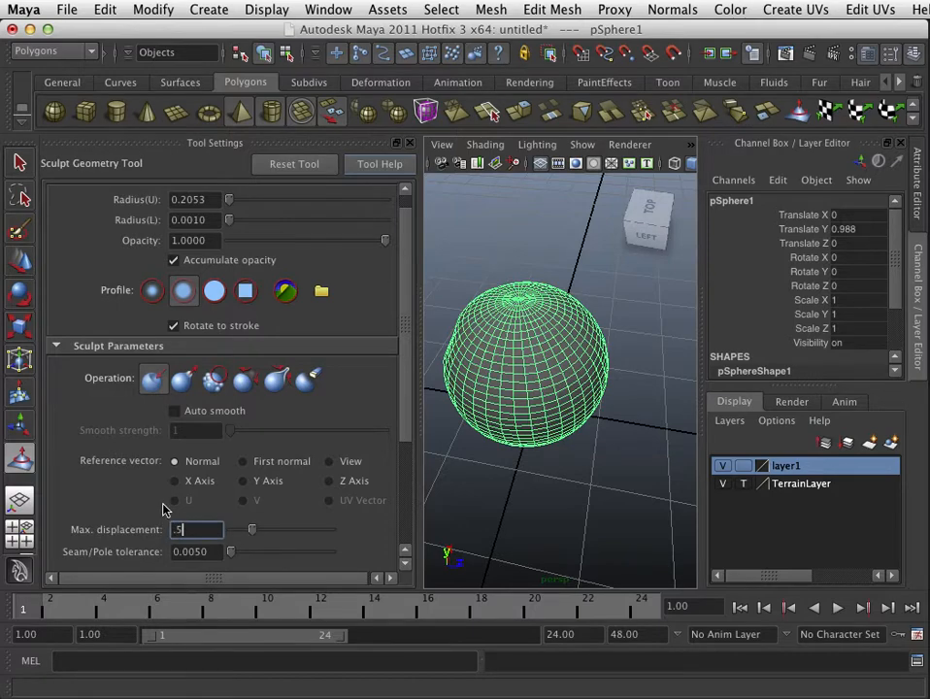
pyautogui.press('Return')
# Step: Push a dent into the front of the sphere, then undo the stroke
pyautogui.moveTo(531, 351); pyautogui.dragTo(544, 370)
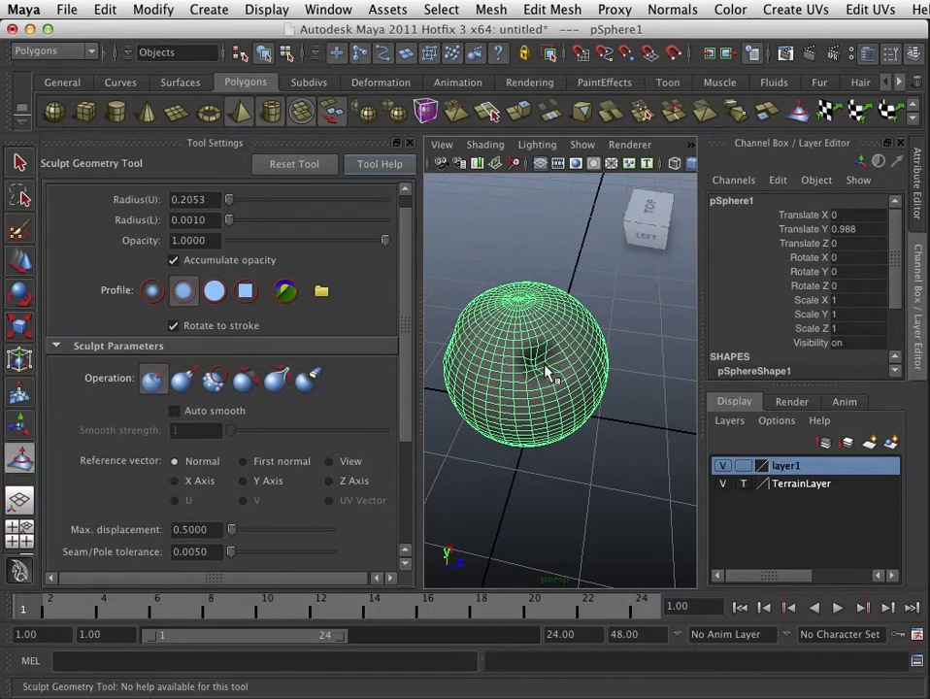
pyautogui.keyDown('alt'); pyautogui.moveTo(534, 408); pyautogui.dragTo(610, 409, button='right'); pyautogui.keyUp('alt')
pyautogui.keyDown('alt'); pyautogui.moveTo(611, 410); pyautogui.dragTo(548, 410); pyautogui.keyUp('alt')
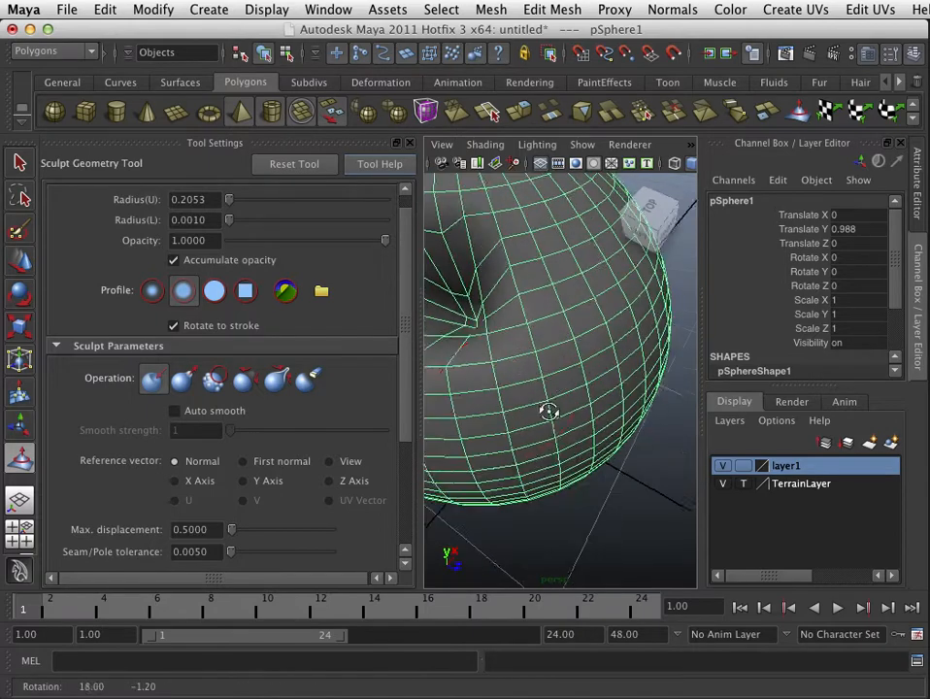
pyautogui.press('z')
# Step: Set the sculpt brush's maximum displacement to 0.1
pyautogui.doubleClick(192, 529)
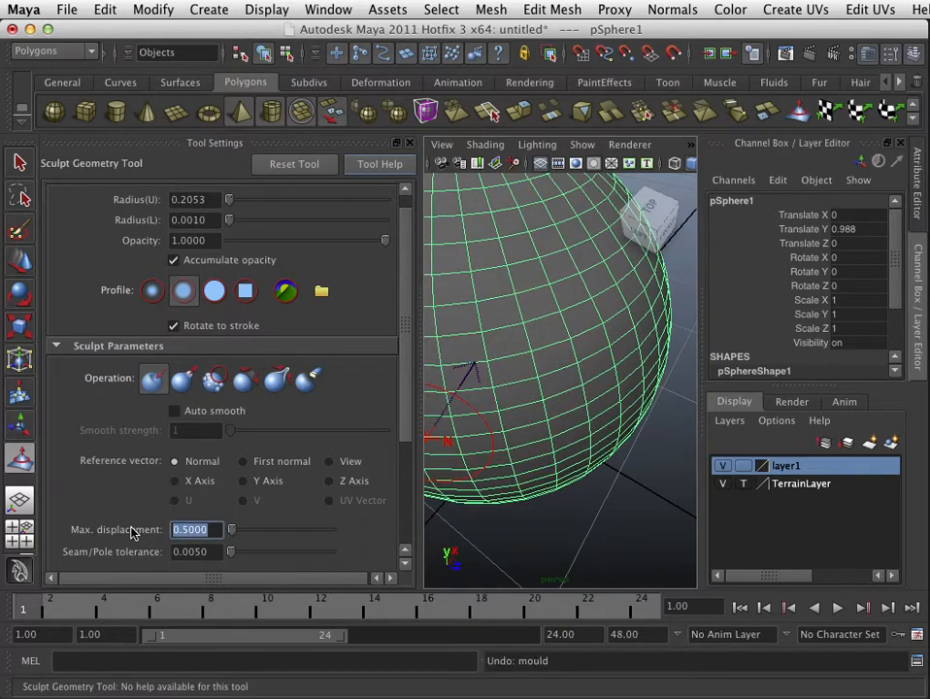
pyautogui.press('BackSpace')
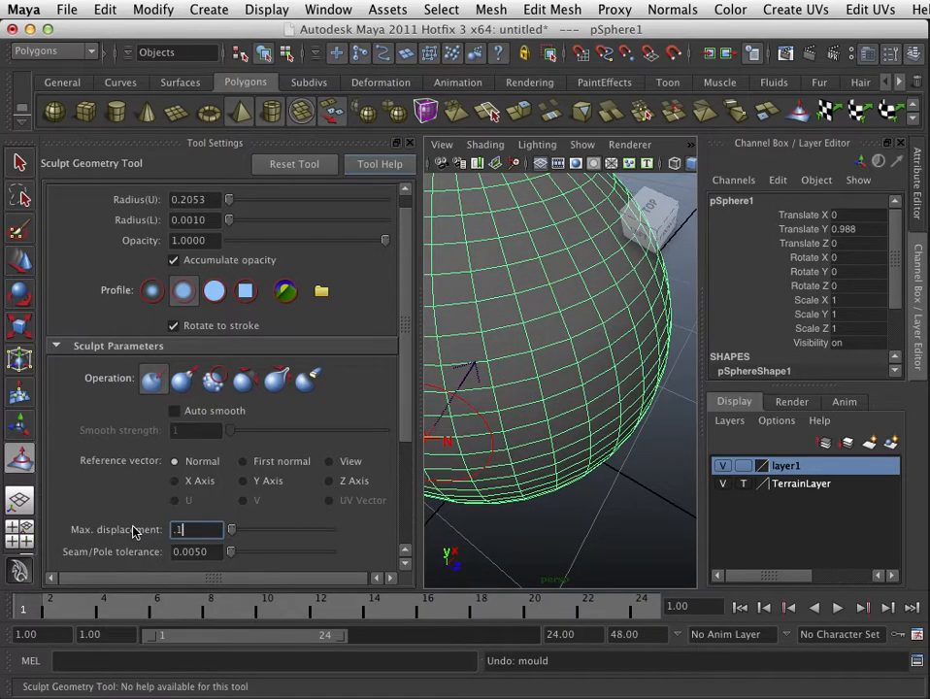
pyautogui.press('Return')
# Step: Push shallow dents into the sphere's surface from several sides with repeated brush strokes
pyautogui.scroll(-5, 540, 372)
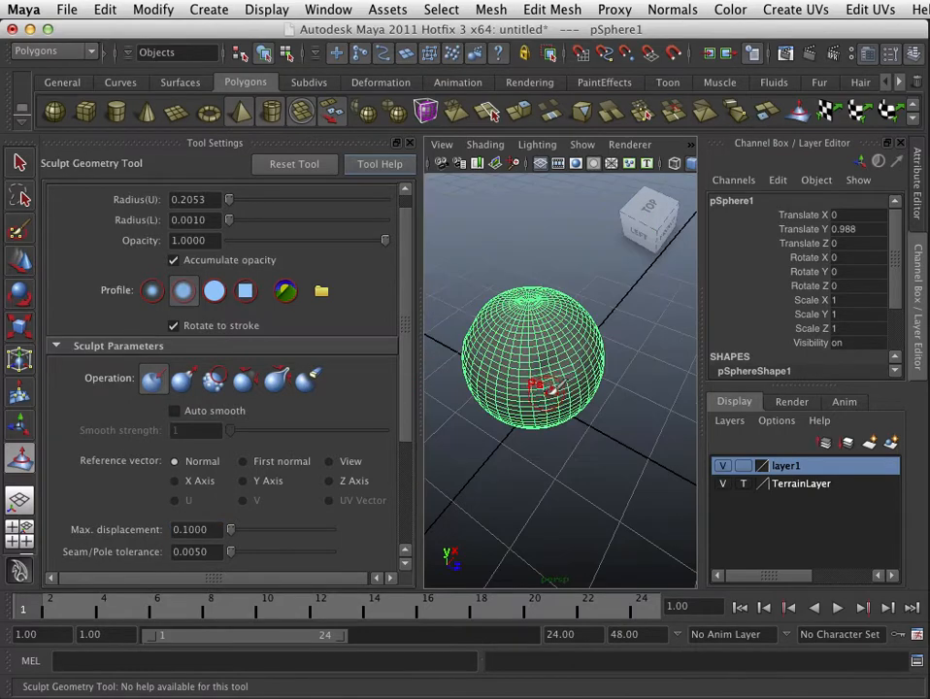
pyautogui.scroll(5, 540, 386)
pyautogui.keyDown('alt'); pyautogui.moveTo(539, 387); pyautogui.dragTo(483, 322); pyautogui.keyUp('alt')
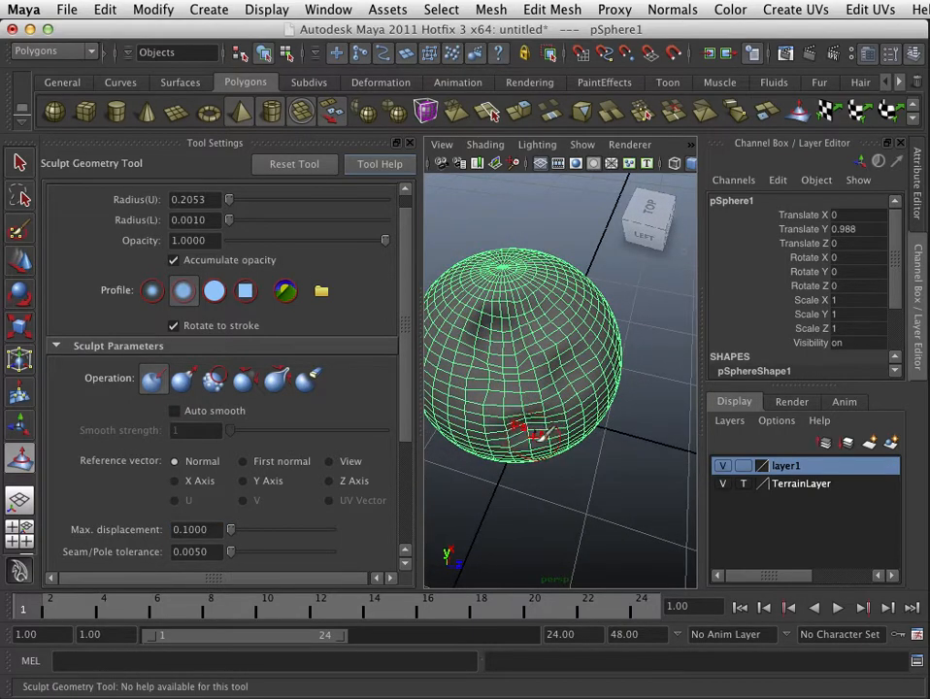
pyautogui.keyDown('alt'); pyautogui.moveTo(532, 433); pyautogui.dragTo(542, 387); pyautogui.keyUp('alt')
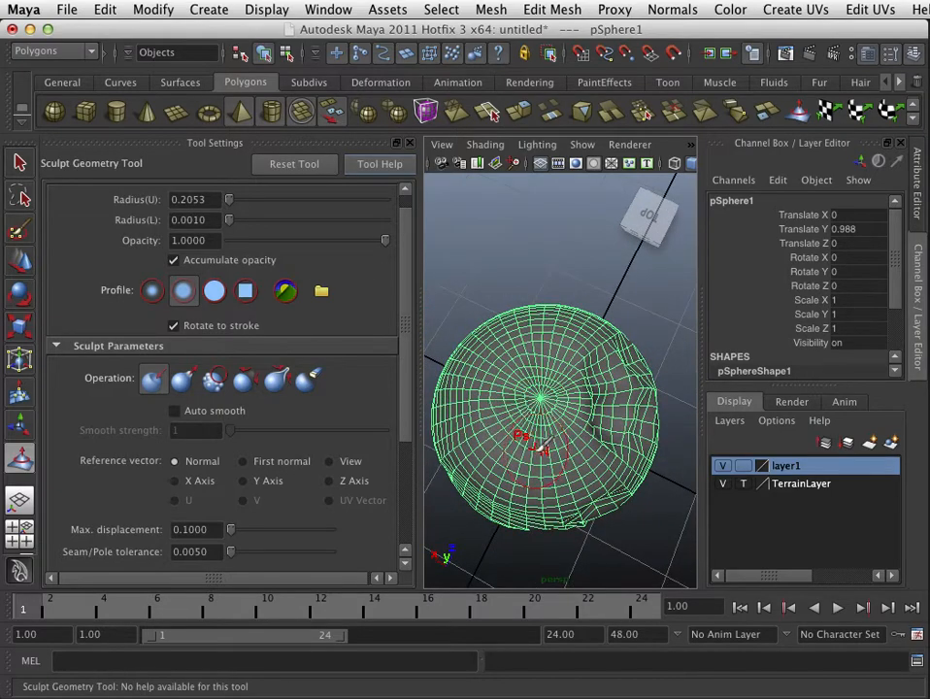
pyautogui.keyDown('alt'); pyautogui.moveTo(540, 449); pyautogui.dragTo(612, 381); pyautogui.keyUp('alt')
pyautogui.moveTo(561, 307)
pyautogui.keyDown('alt'); pyautogui.mouseDown()
pyautogui.moveTo(581, 420)
pyautogui.moveTo(579, 307)
pyautogui.mouseUp(); pyautogui.keyUp('alt')
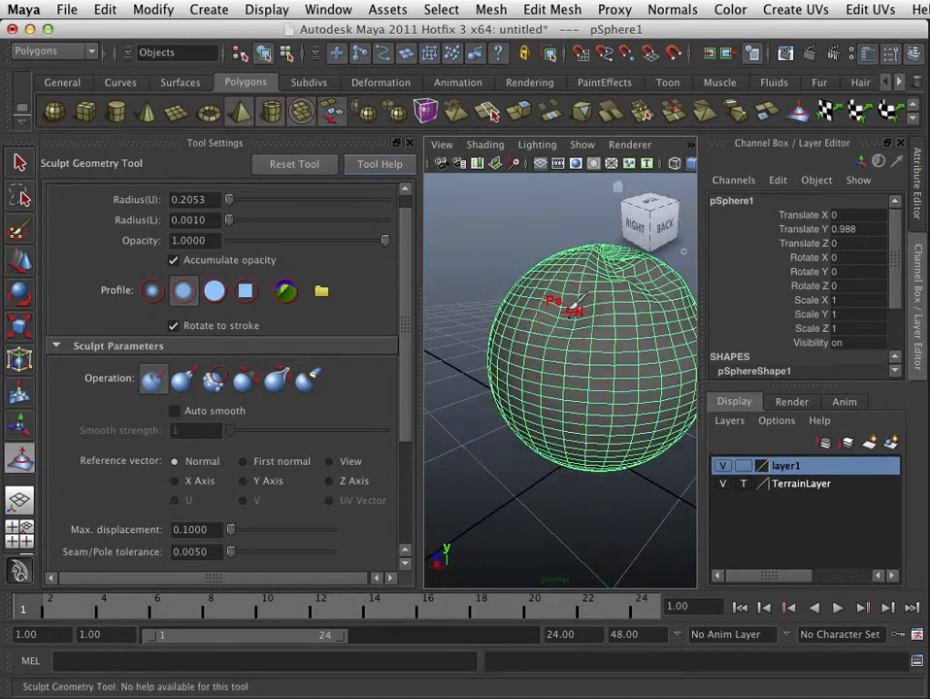
pyautogui.keyDown('alt'); pyautogui.moveTo(567, 365); pyautogui.dragTo(534, 330); pyautogui.keyUp('alt')
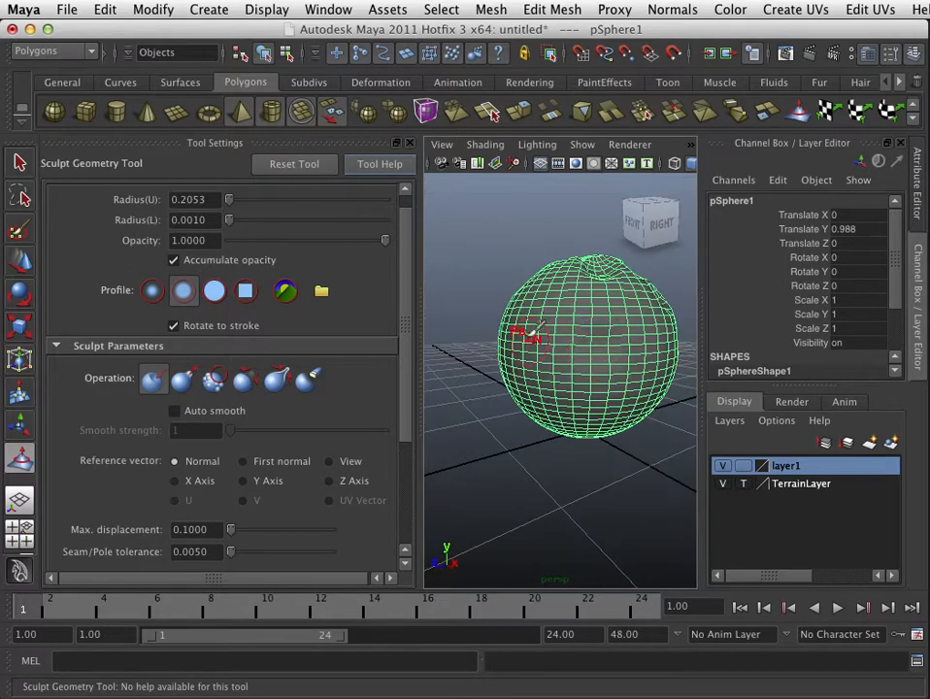
pyautogui.keyDown('alt'); pyautogui.moveTo(543, 423); pyautogui.dragTo(560, 360); pyautogui.keyUp('alt')
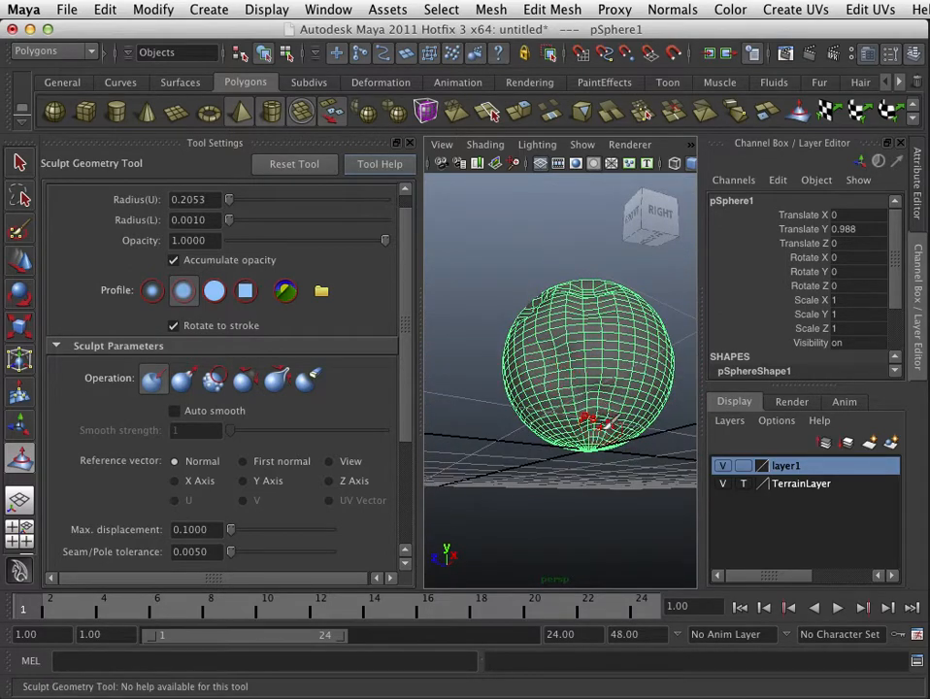
pyautogui.moveTo(605, 398)
pyautogui.keyDown('alt'); pyautogui.mouseDown()
pyautogui.moveTo(496, 433)
pyautogui.moveTo(596, 403)
pyautogui.moveTo(545, 391)
pyautogui.mouseUp(); pyautogui.keyUp('alt')
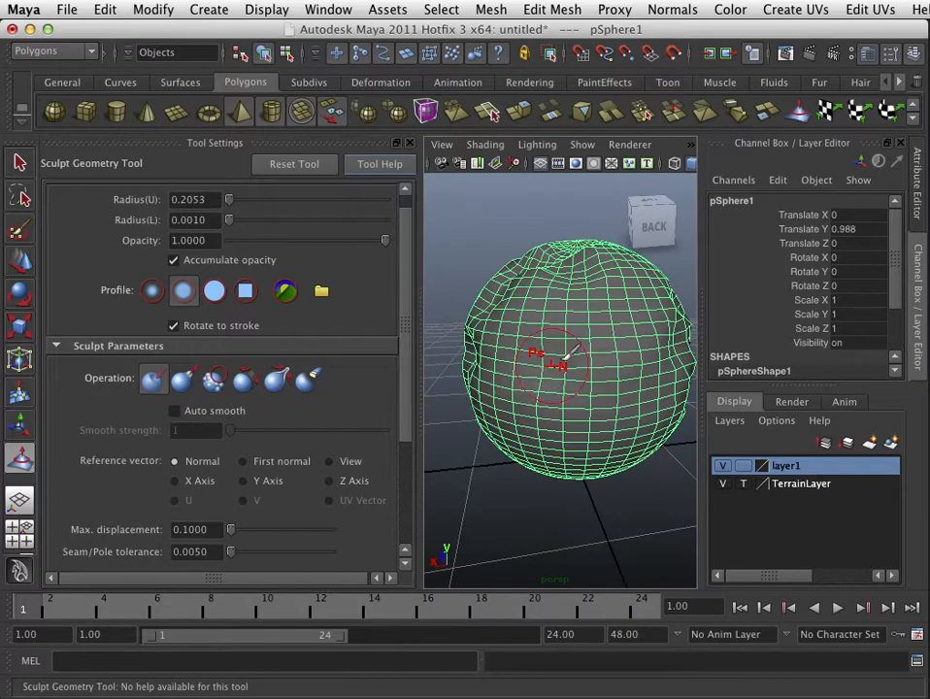
pyautogui.keyDown('alt'); pyautogui.moveTo(649, 436); pyautogui.dragTo(580, 364); pyautogui.keyUp('alt')
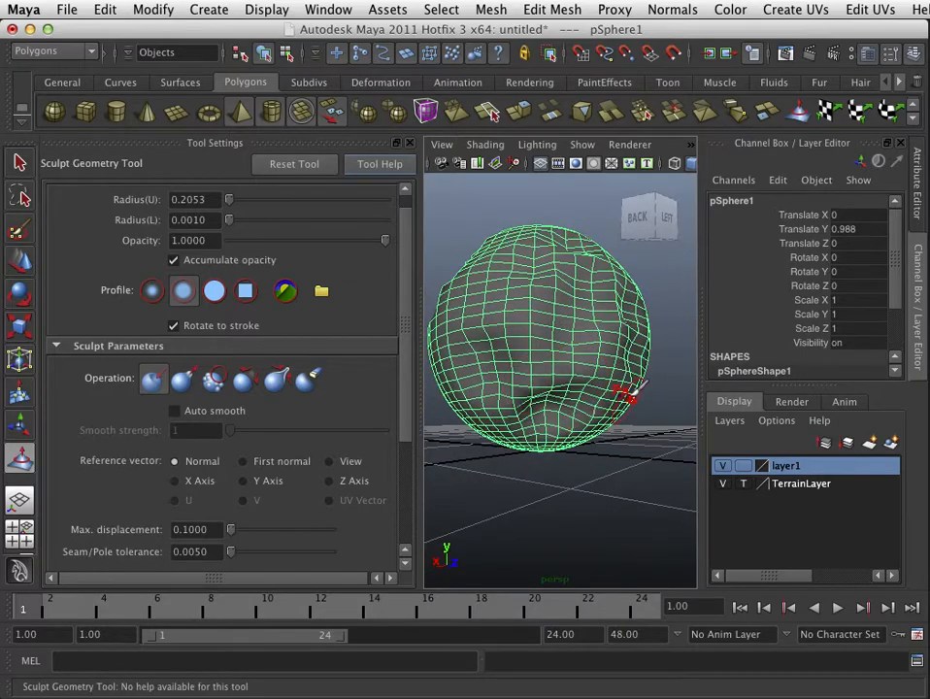
pyautogui.keyDown('alt'); pyautogui.moveTo(630, 391); pyautogui.dragTo(545, 318); pyautogui.keyUp('alt')
pyautogui.keyDown('alt'); pyautogui.moveTo(560, 270); pyautogui.dragTo(558, 335); pyautogui.keyUp('alt')
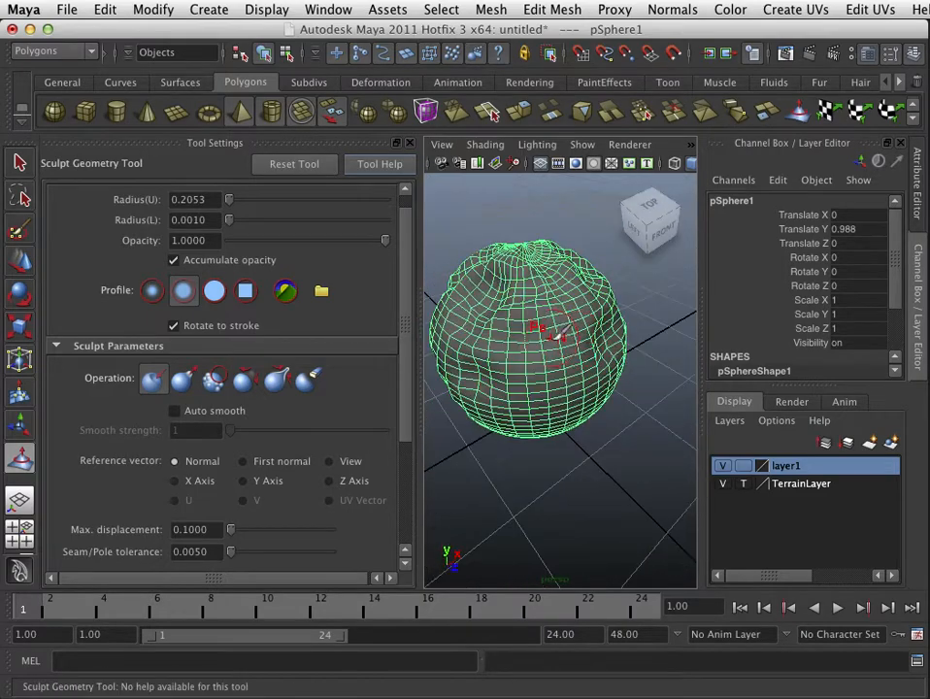
pyautogui.keyDown('alt'); pyautogui.moveTo(571, 386); pyautogui.dragTo(615, 421); pyautogui.keyUp('alt')
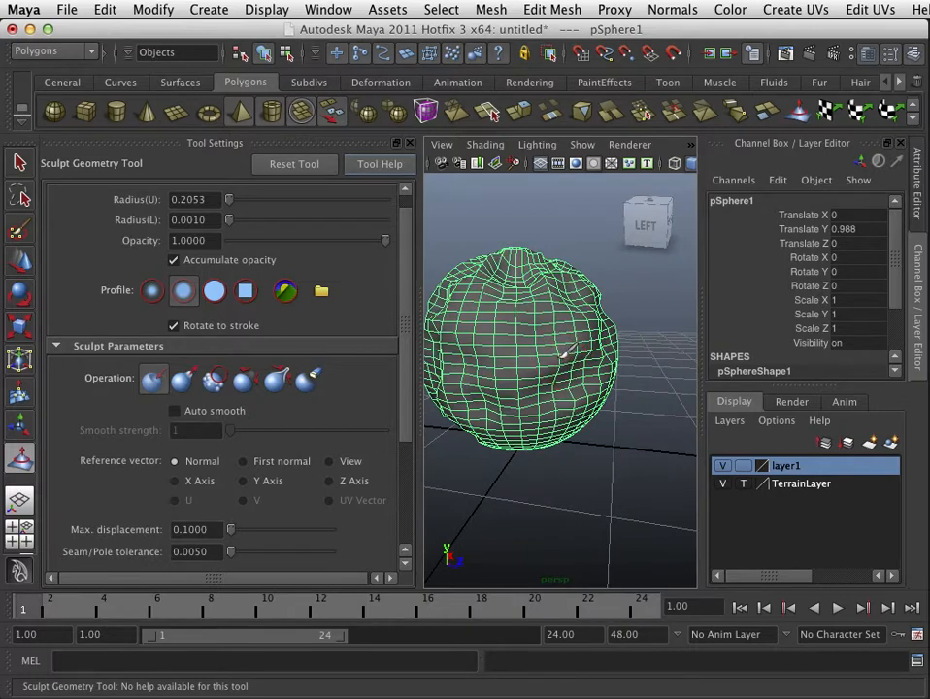
# Step: Switch the sculpt operation to Smooth and smooth out the dented areas all around the sphere
pyautogui.click(213, 378)
pyautogui.keyDown('alt'); pyautogui.moveTo(560, 357); pyautogui.dragTo(553, 393); pyautogui.keyUp('alt')
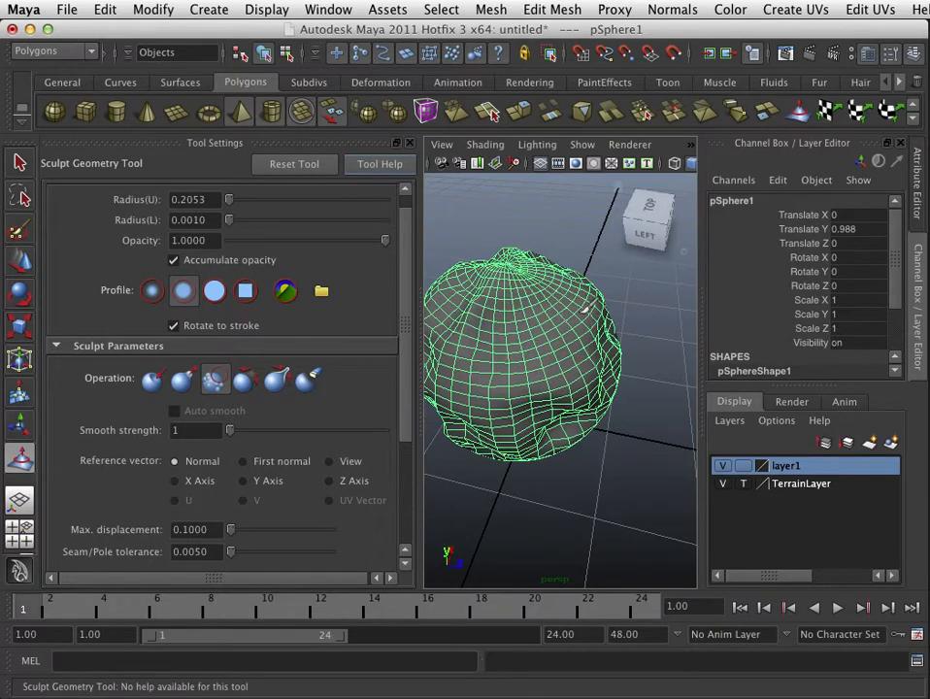
pyautogui.keyDown('alt'); pyautogui.moveTo(482, 425); pyautogui.dragTo(558, 361); pyautogui.keyUp('alt')
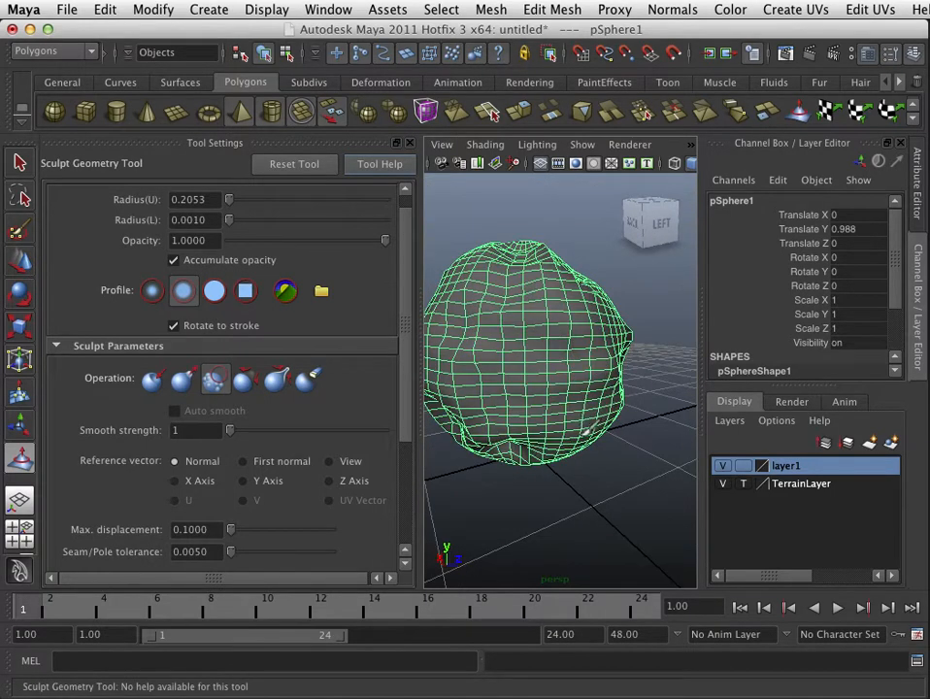
pyautogui.keyDown('alt'); pyautogui.moveTo(461, 416); pyautogui.dragTo(546, 354); pyautogui.keyUp('alt')
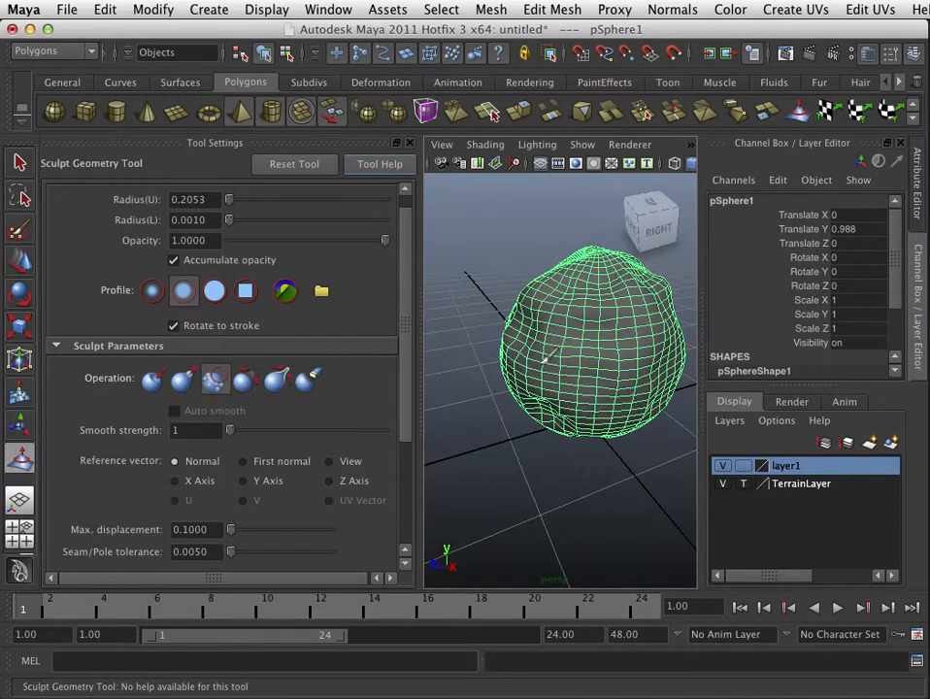
pyautogui.keyDown('alt'); pyautogui.moveTo(560, 416); pyautogui.dragTo(541, 315); pyautogui.keyUp('alt')
pyautogui.keyDown('alt'); pyautogui.moveTo(464, 369); pyautogui.dragTo(519, 436); pyautogui.keyUp('alt')
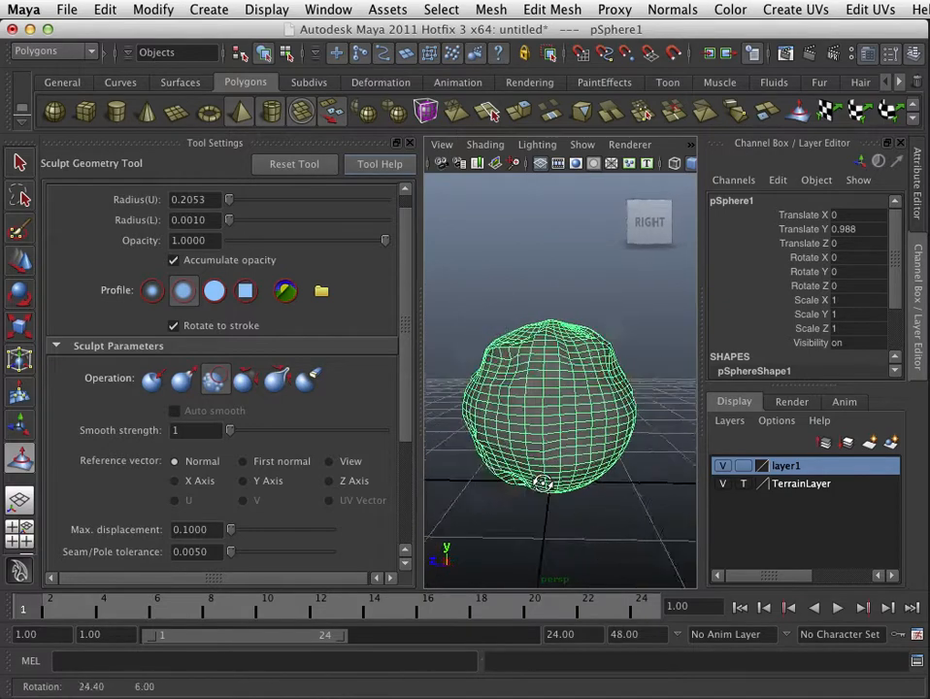
pyautogui.moveTo(567, 487)
pyautogui.keyDown('alt'); pyautogui.mouseDown()
pyautogui.moveTo(601, 421)
pyautogui.moveTo(556, 415)
pyautogui.moveTo(629, 442)
pyautogui.moveTo(583, 458)
pyautogui.moveTo(614, 478)
pyautogui.mouseUp(); pyautogui.keyUp('alt')
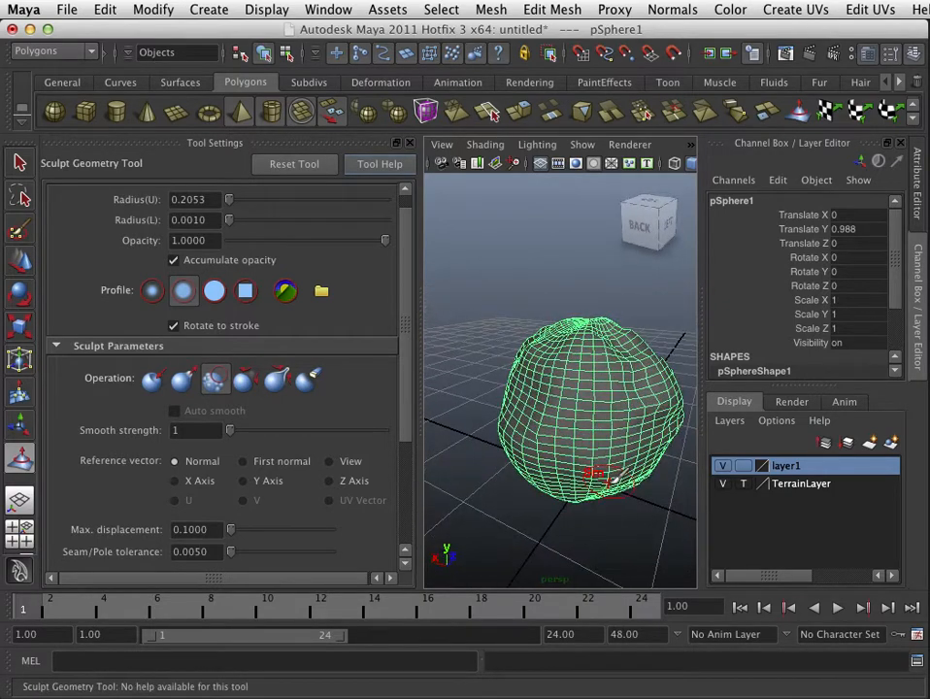
pyautogui.keyDown('alt'); pyautogui.moveTo(628, 417); pyautogui.dragTo(547, 485); pyautogui.keyUp('alt')
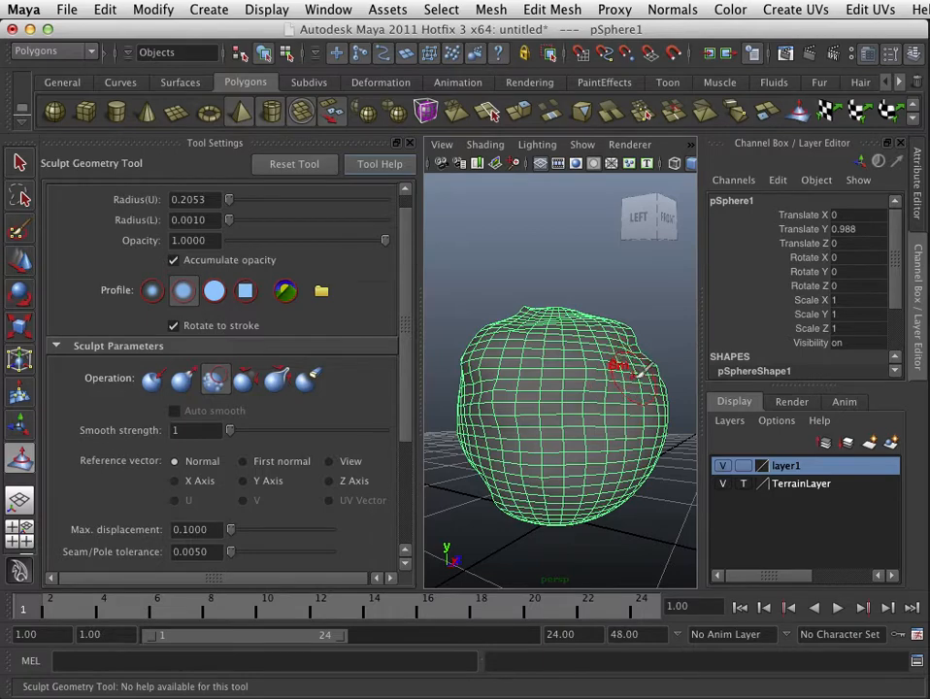
pyautogui.keyDown('alt'); pyautogui.moveTo(642, 368); pyautogui.dragTo(562, 427); pyautogui.keyUp('alt')
pyautogui.moveTo(609, 398)
pyautogui.keyDown('alt'); pyautogui.mouseDown()
pyautogui.moveTo(544, 425)
pyautogui.moveTo(533, 409)
pyautogui.moveTo(583, 358)
pyautogui.moveTo(616, 390)
pyautogui.moveTo(587, 376)
pyautogui.mouseUp(); pyautogui.keyUp('alt')
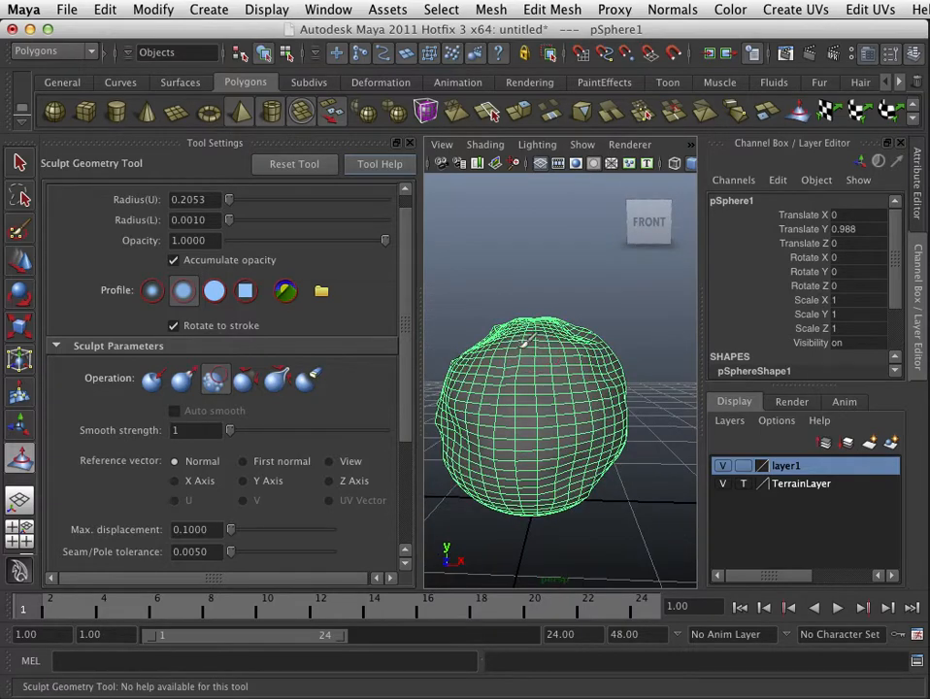
pyautogui.keyDown('alt'); pyautogui.moveTo(525, 342); pyautogui.dragTo(628, 400); pyautogui.keyUp('alt')
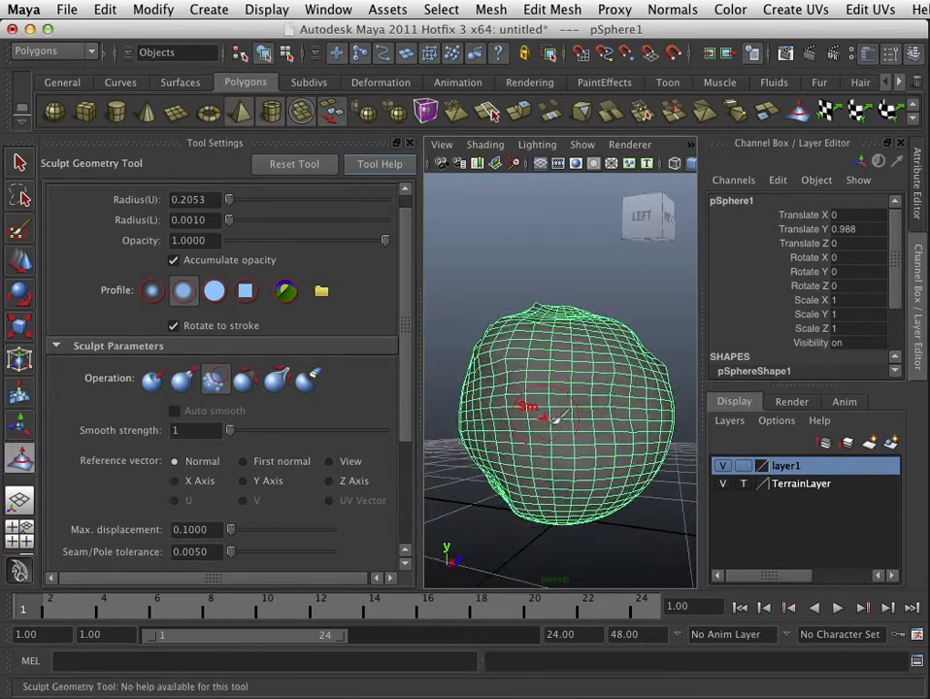
pyautogui.moveTo(555, 419)
pyautogui.keyDown('alt'); pyautogui.mouseDown()
pyautogui.moveTo(589, 450)
pyautogui.moveTo(633, 440)
pyautogui.moveTo(593, 420)
pyautogui.moveTo(556, 425)
pyautogui.mouseUp(); pyautogui.keyUp('alt')
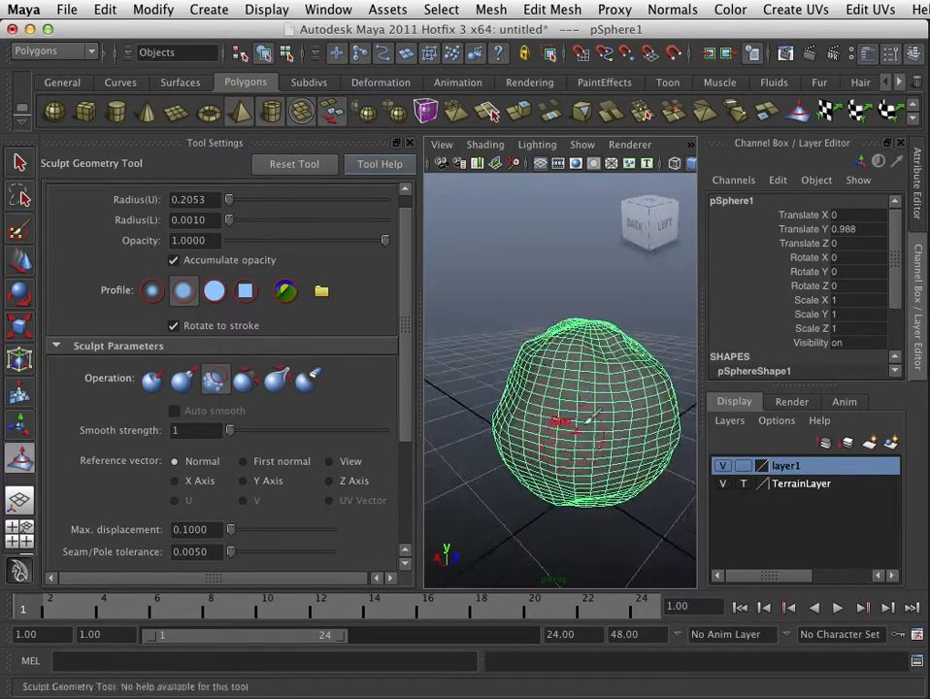
pyautogui.keyDown('alt'); pyautogui.moveTo(613, 422); pyautogui.dragTo(477, 418); pyautogui.keyUp('alt')
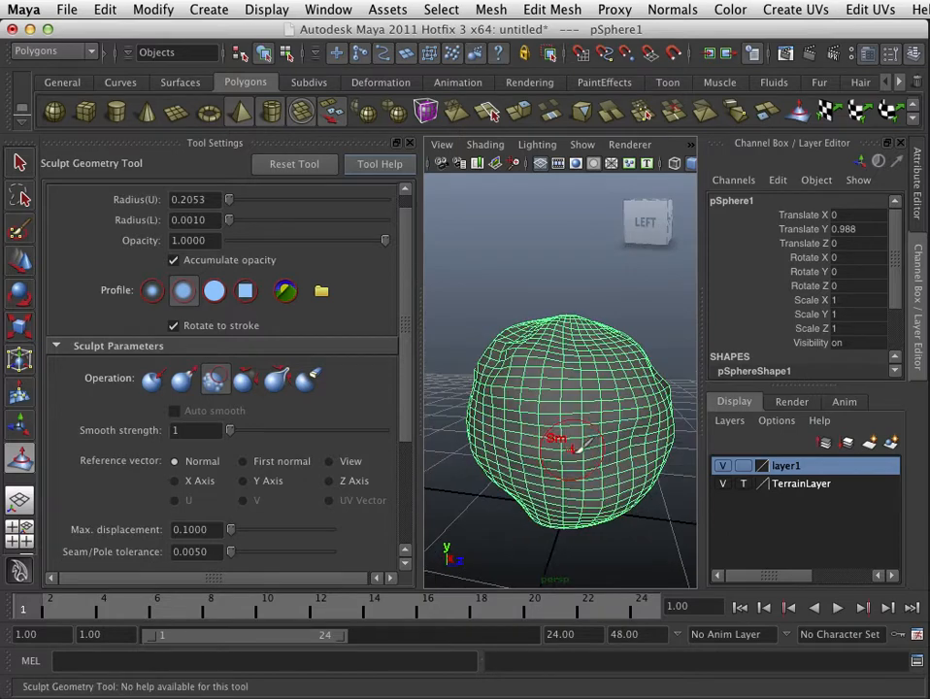
pyautogui.keyDown('alt'); pyautogui.moveTo(584, 477); pyautogui.dragTo(560, 481, button='right'); pyautogui.keyUp('alt')
pyautogui.keyDown('alt'); pyautogui.moveTo(594, 483); pyautogui.dragTo(572, 473); pyautogui.keyUp('alt')
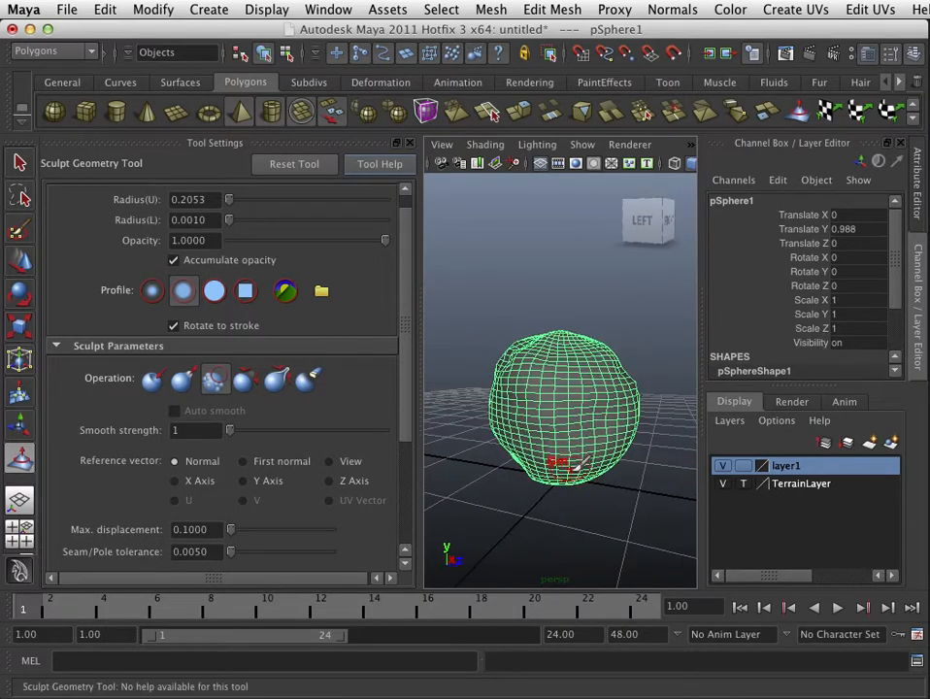
# Step: Switch to the Scale tool and close the tool settings panel to enlarge the viewport
pyautogui.press('t')
pyautogui.press('r')
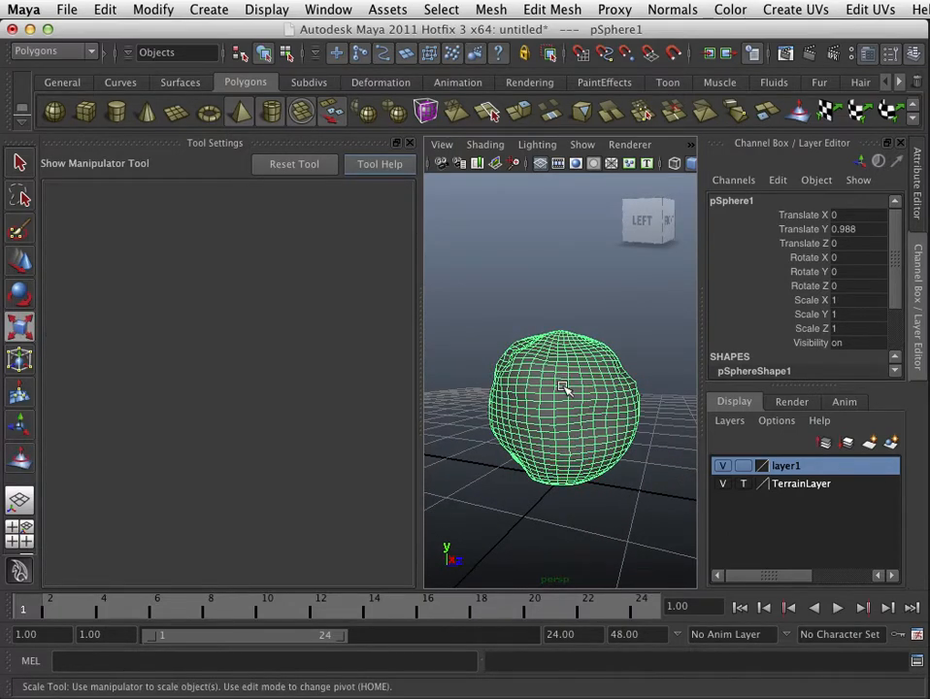
pyautogui.moveTo(562, 388); pyautogui.dragTo(580, 374, button='right')
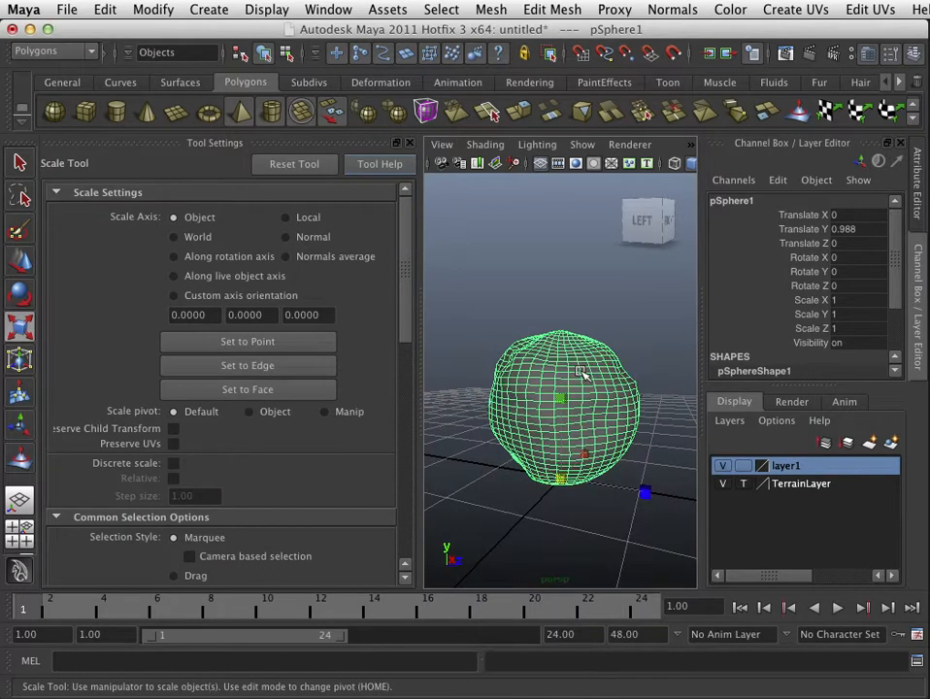
pyautogui.click(411, 144)
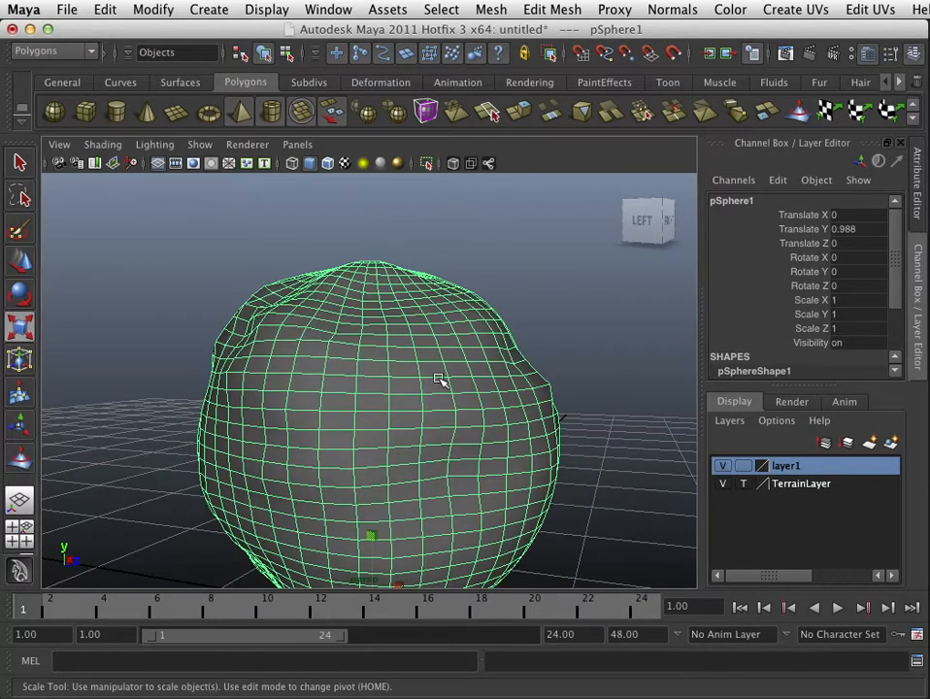
# Step: Squash the sphere vertically to a Y scale of 0.838
pyautogui.keyDown('alt'); pyautogui.moveTo(439, 379); pyautogui.dragTo(344, 448, button='right'); pyautogui.keyUp('alt')
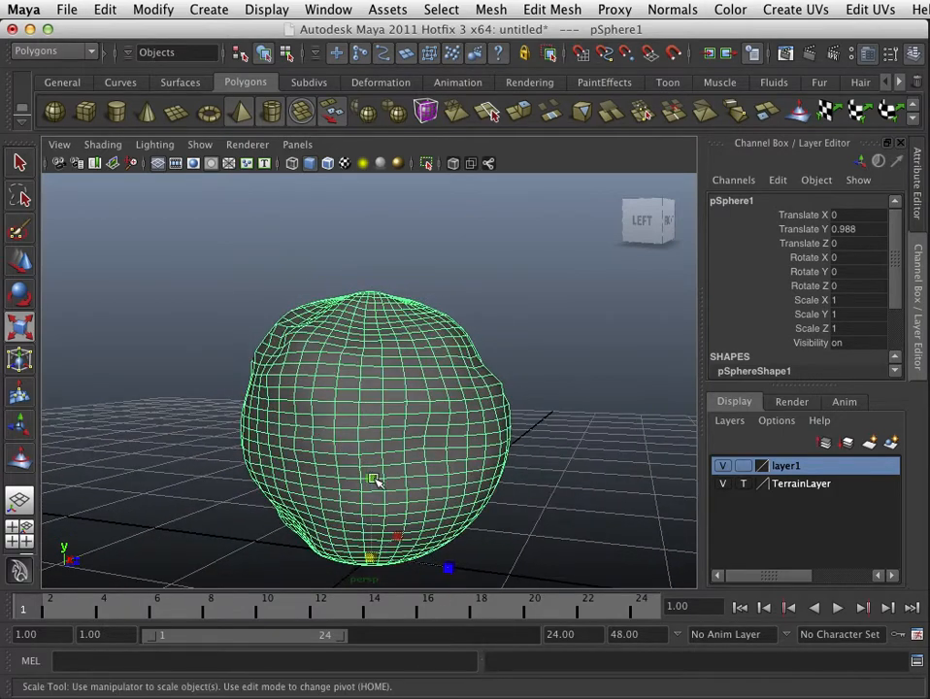
pyautogui.moveTo(371, 483); pyautogui.dragTo(375, 487, button='middle')
pyautogui.keyDown('alt'); pyautogui.moveTo(537, 356); pyautogui.dragTo(457, 375, button='right'); pyautogui.keyUp('alt')
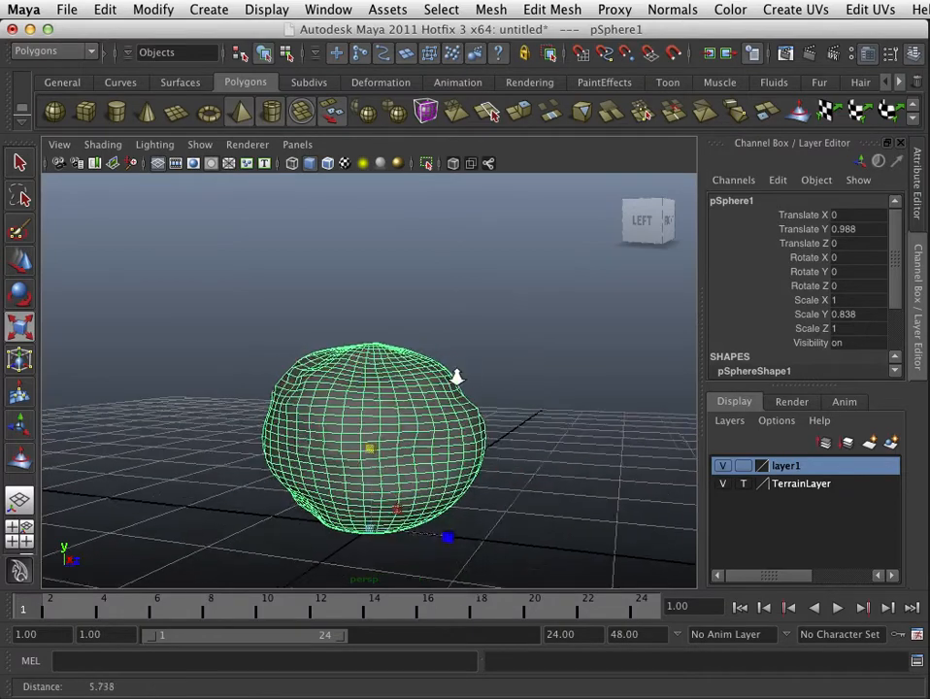
# Step: Orbit around the squashed sphere to inspect its shape from several angles
pyautogui.keyDown('alt'); pyautogui.moveTo(456, 375); pyautogui.dragTo(554, 443); pyautogui.keyUp('alt')
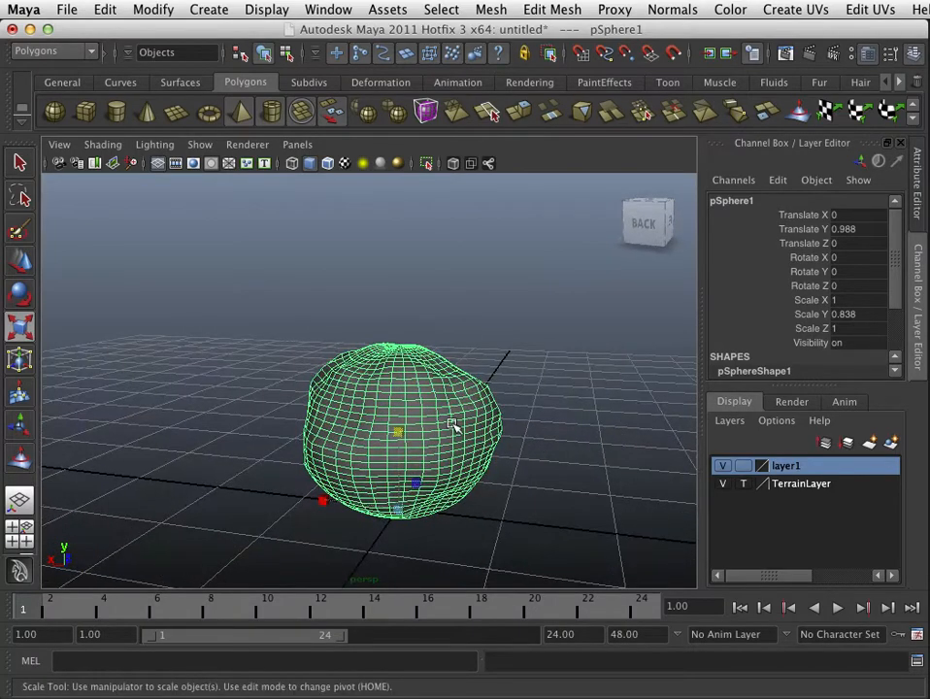
pyautogui.moveTo(441, 407); pyautogui.dragTo(498, 377, button='right')
pyautogui.click(523, 340)
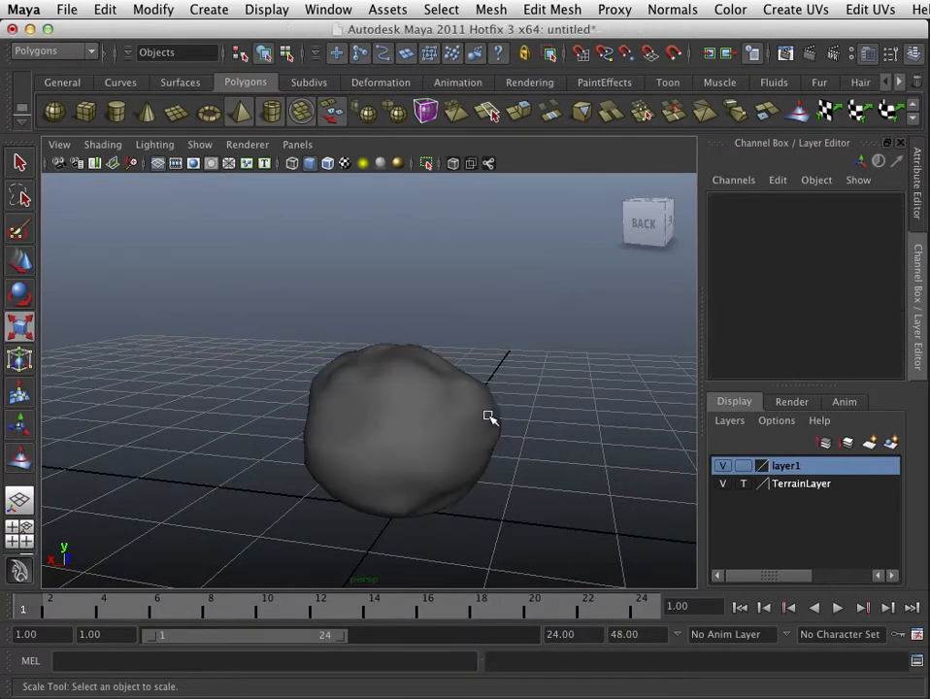
pyautogui.moveTo(440, 458)
pyautogui.keyDown('alt'); pyautogui.mouseDown()
pyautogui.moveTo(520, 413)
pyautogui.moveTo(606, 425)
pyautogui.moveTo(520, 475)
pyautogui.moveTo(425, 462)
pyautogui.mouseUp(); pyautogui.keyUp('alt')
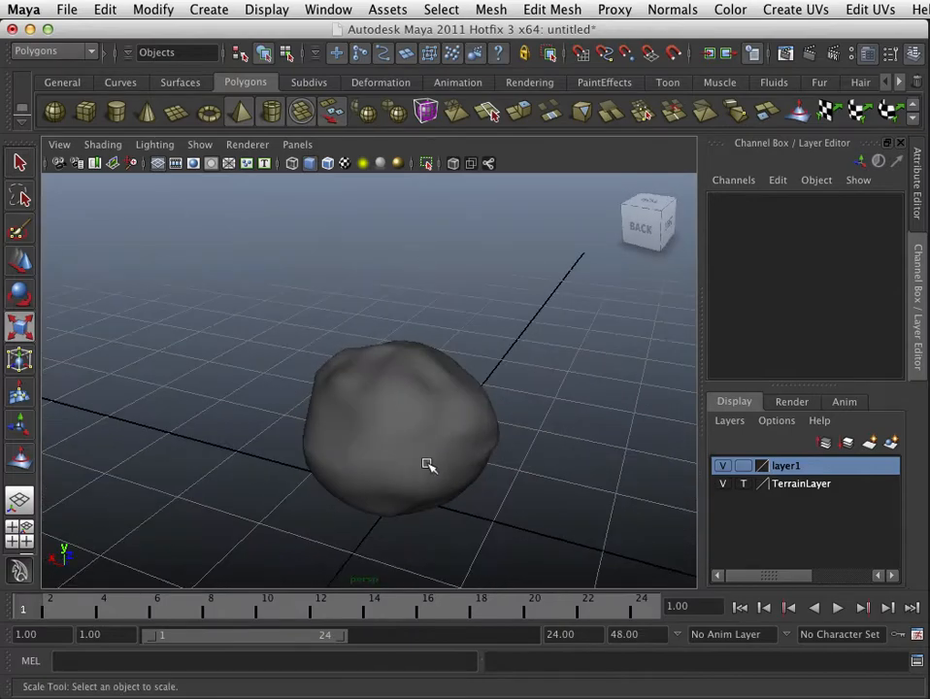
pyautogui.click(425, 462)
pyautogui.click(524, 449)
pyautogui.keyDown('alt'); pyautogui.moveTo(352, 429); pyautogui.dragTo(589, 468); pyautogui.keyUp('alt')
pyautogui.click(411, 429)
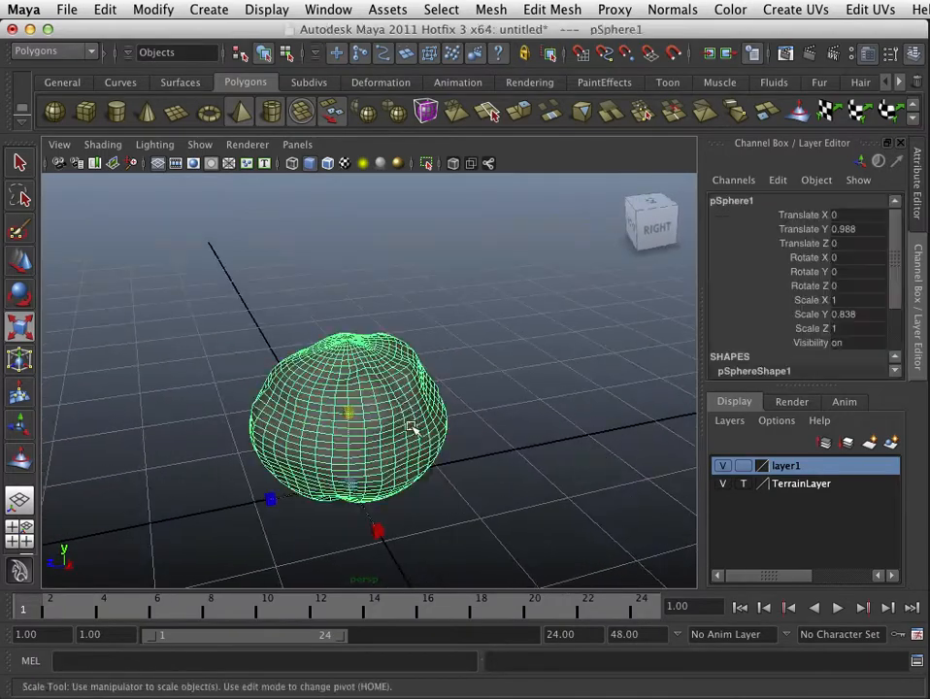
pyautogui.keyDown('alt'); pyautogui.moveTo(417, 438); pyautogui.dragTo(325, 435); pyautogui.keyUp('alt')
pyautogui.click(509, 348)
pyautogui.moveTo(430, 419)
pyautogui.keyDown('alt'); pyautogui.mouseDown()
pyautogui.moveTo(341, 386)
pyautogui.moveTo(274, 428)
pyautogui.moveTo(412, 434)
pyautogui.moveTo(251, 428)
pyautogui.moveTo(361, 447)
pyautogui.moveTo(484, 422)
pyautogui.moveTo(441, 432)
pyautogui.mouseUp(); pyautogui.keyUp('alt')
pyautogui.click(437, 432)
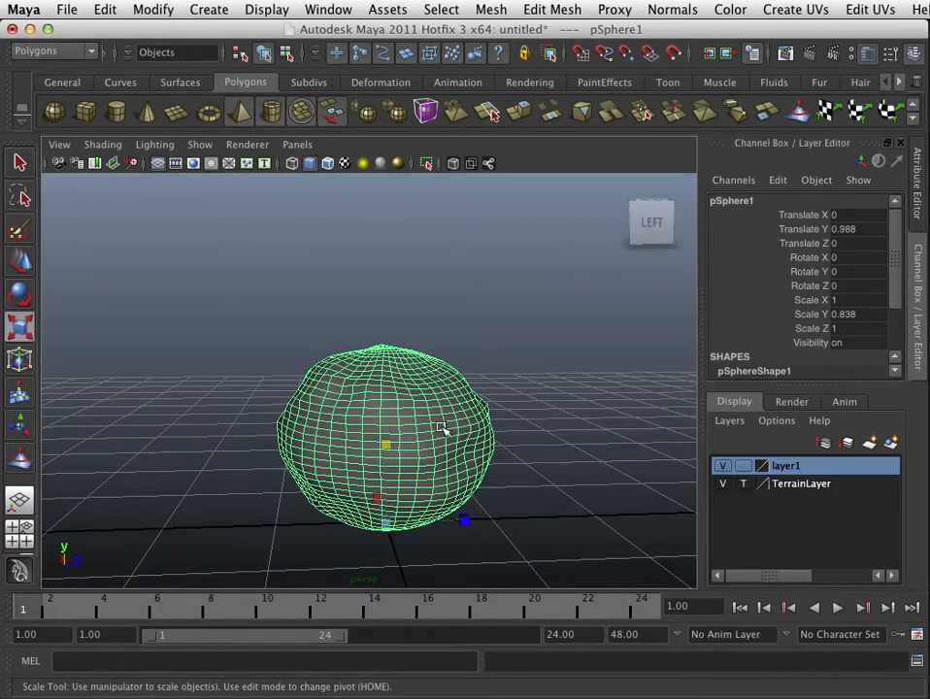
# Step: In the side view, duplicate the sphere, lift the copy on top of it and scale it to 0.82, 0.686, 0.82
pyautogui.press('space')
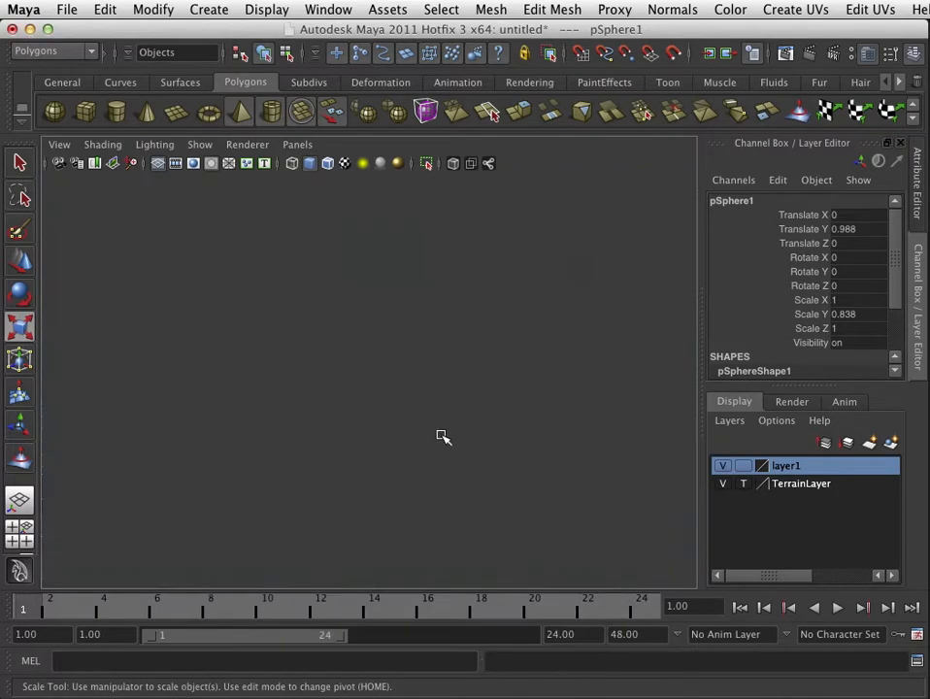
pyautogui.press('space')
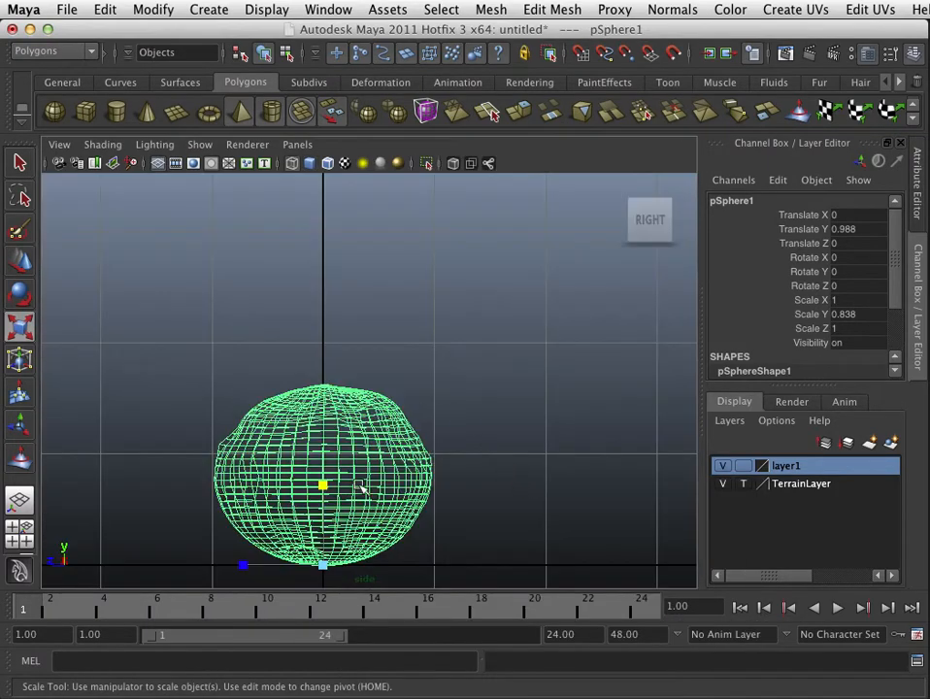
pyautogui.keyDown('alt'); pyautogui.moveTo(371, 523); pyautogui.dragTo(394, 442, button='middle'); pyautogui.keyUp('alt')
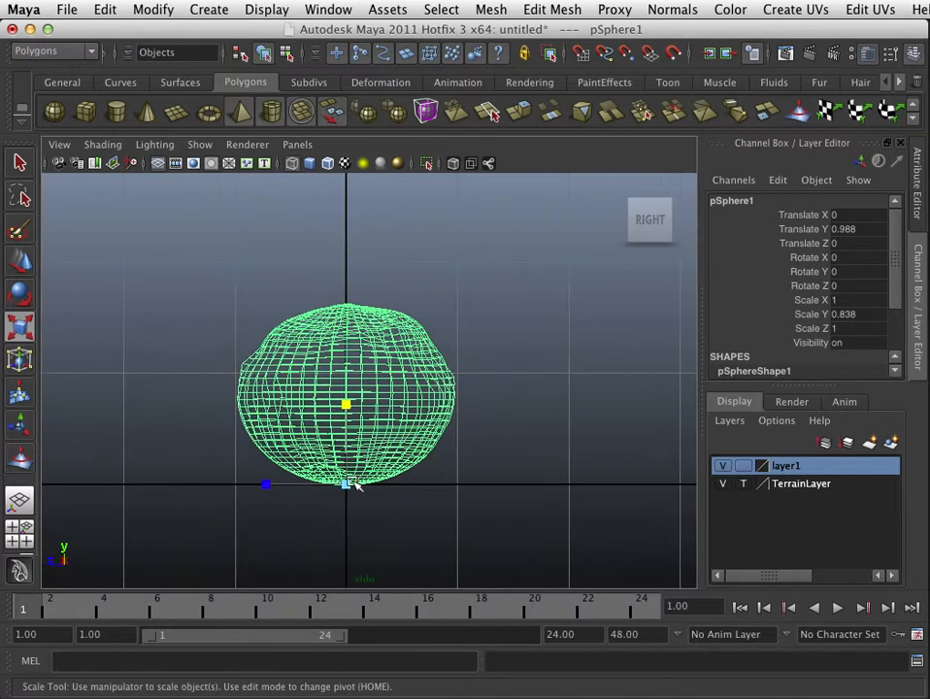
pyautogui.press('w')
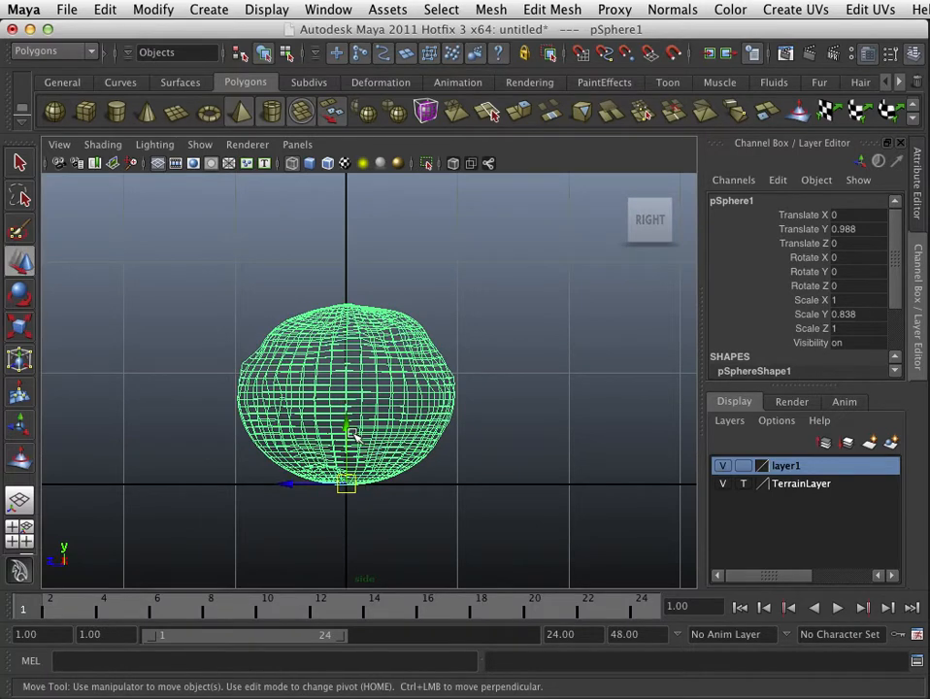
pyautogui.hotkey('ctrl', 'd')
pyautogui.moveTo(349, 425); pyautogui.dragTo(379, 265)
pyautogui.keyDown('alt'); pyautogui.moveTo(416, 322); pyautogui.dragTo(422, 473, button='middle'); pyautogui.keyUp('alt')
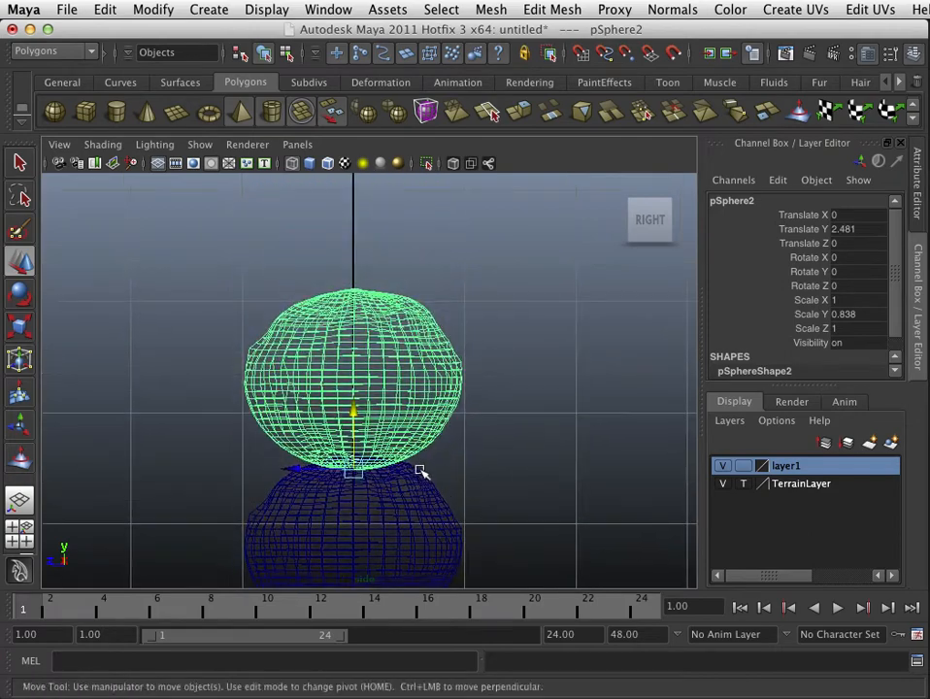
pyautogui.press('r')
pyautogui.moveTo(352, 469); pyautogui.dragTo(314, 506)
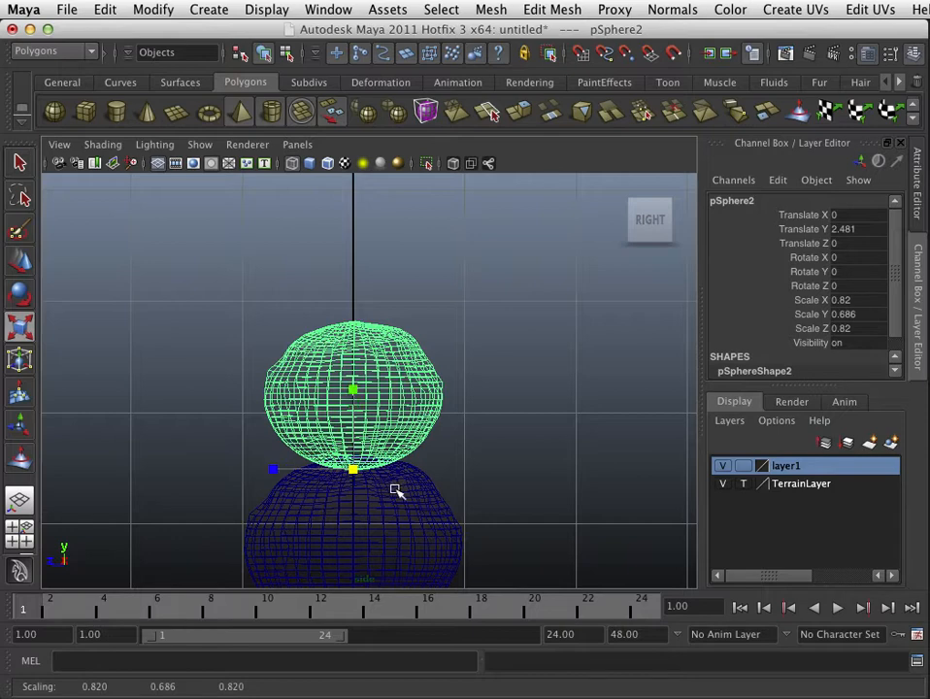
# Step: Duplicate the second sphere, stack the copy on top and scale it to 0.613, 0.513, 0.613
pyautogui.hotkey('ctrl', 'd')
pyautogui.press('w')
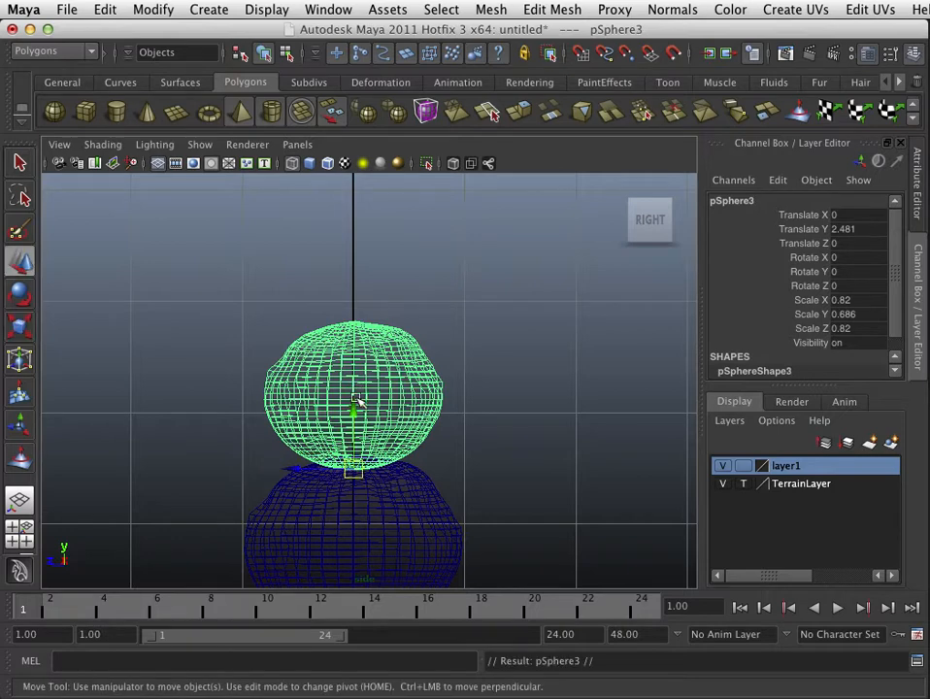
pyautogui.moveTo(355, 403); pyautogui.dragTo(353, 281)
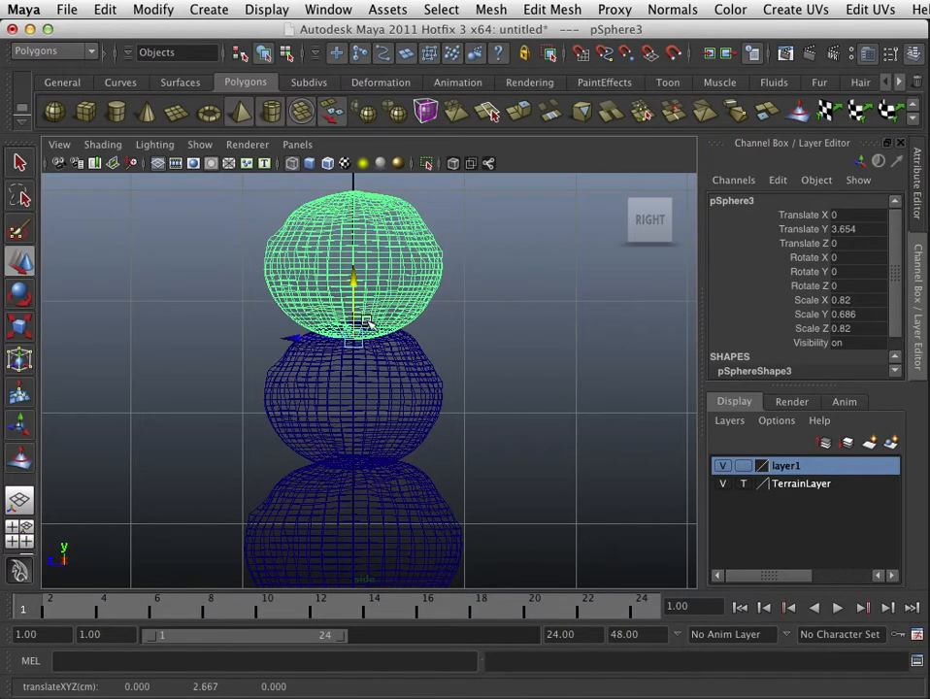
pyautogui.press('r')
pyautogui.moveTo(353, 335); pyautogui.dragTo(313, 356)
pyautogui.press('w')
pyautogui.moveTo(356, 282); pyautogui.dragTo(357, 277)
# Step: Rotate the middle sphere about its vertical axis to about -148 degrees
pyautogui.press('space')
pyautogui.press('space')
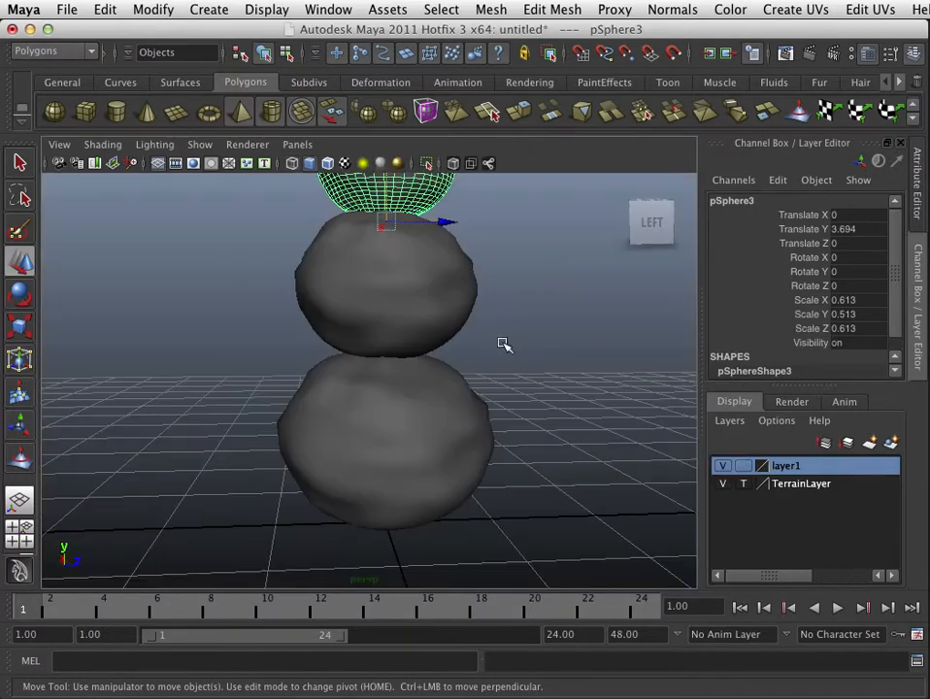
pyautogui.keyDown('alt'); pyautogui.moveTo(425, 371); pyautogui.dragTo(315, 417); pyautogui.keyUp('alt')
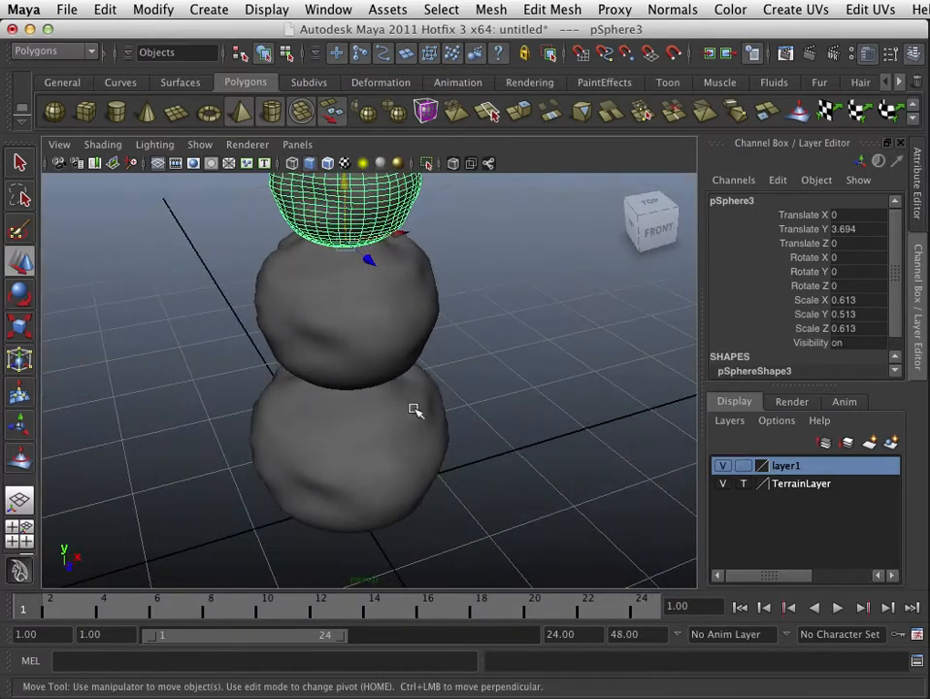
pyautogui.click(542, 360)
pyautogui.keyDown('alt'); pyautogui.moveTo(435, 428); pyautogui.dragTo(532, 382); pyautogui.keyUp('alt')
pyautogui.keyDown('alt'); pyautogui.moveTo(532, 383); pyautogui.dragTo(364, 476, button='right'); pyautogui.keyUp('alt')
pyautogui.moveTo(363, 477)
pyautogui.keyDown('alt'); pyautogui.mouseDown()
pyautogui.moveTo(393, 471)
pyautogui.moveTo(363, 474)
pyautogui.mouseUp(); pyautogui.keyUp('alt')
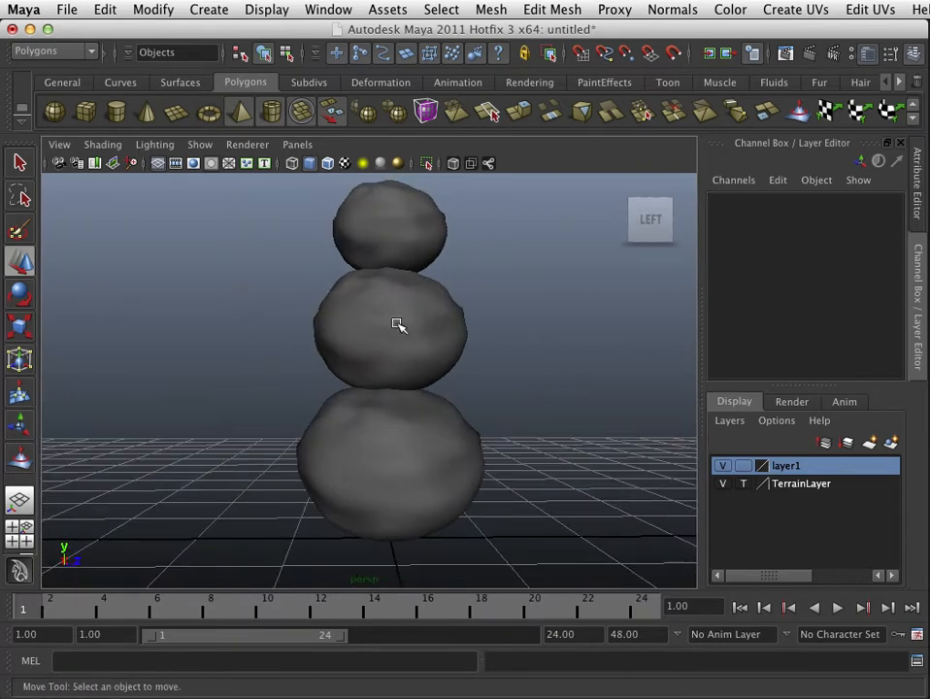
pyautogui.keyDown('alt'); pyautogui.moveTo(398, 249); pyautogui.dragTo(409, 328); pyautogui.keyUp('alt')
pyautogui.click(411, 242)
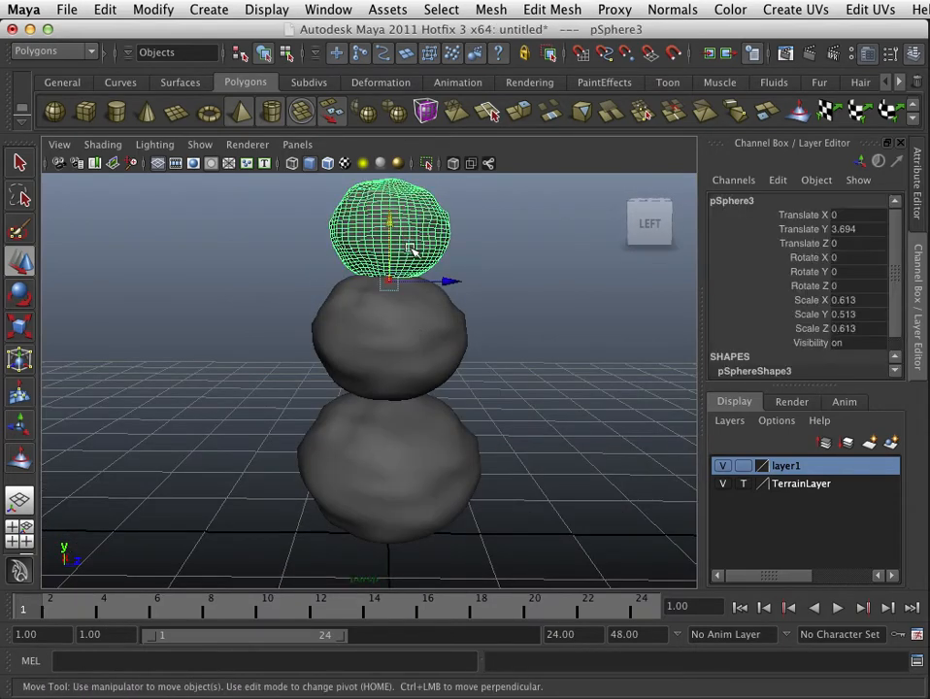
pyautogui.click(424, 337)
pyautogui.press('r')
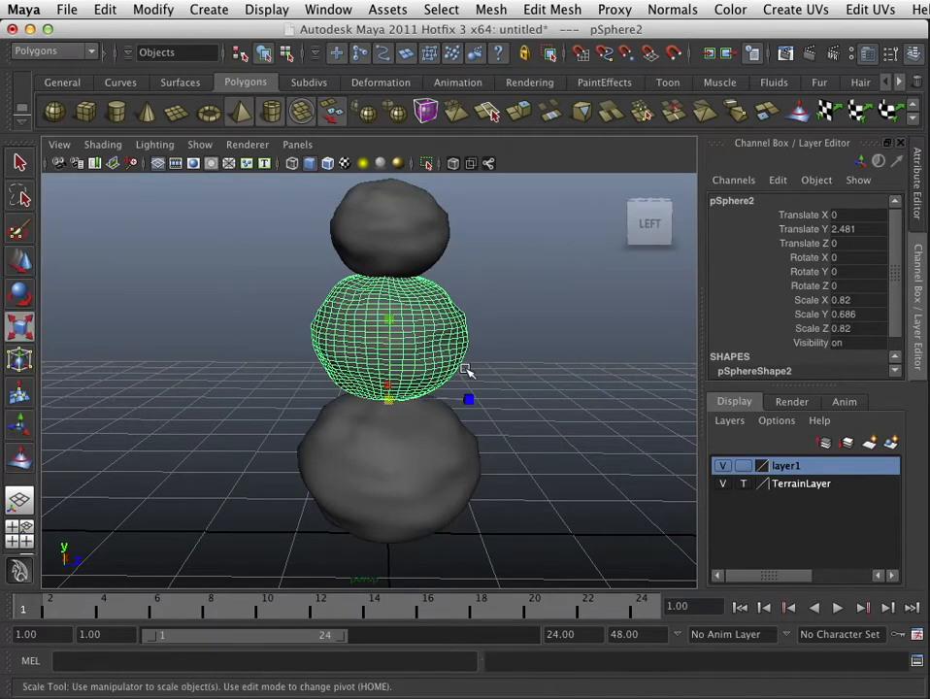
pyautogui.press('e')
pyautogui.moveTo(440, 394); pyautogui.dragTo(428, 414)
# Step: Rotate the top sphere to about 3.7, 77.9 and 2.1 degrees on X, Y and Z
pyautogui.click(422, 239)
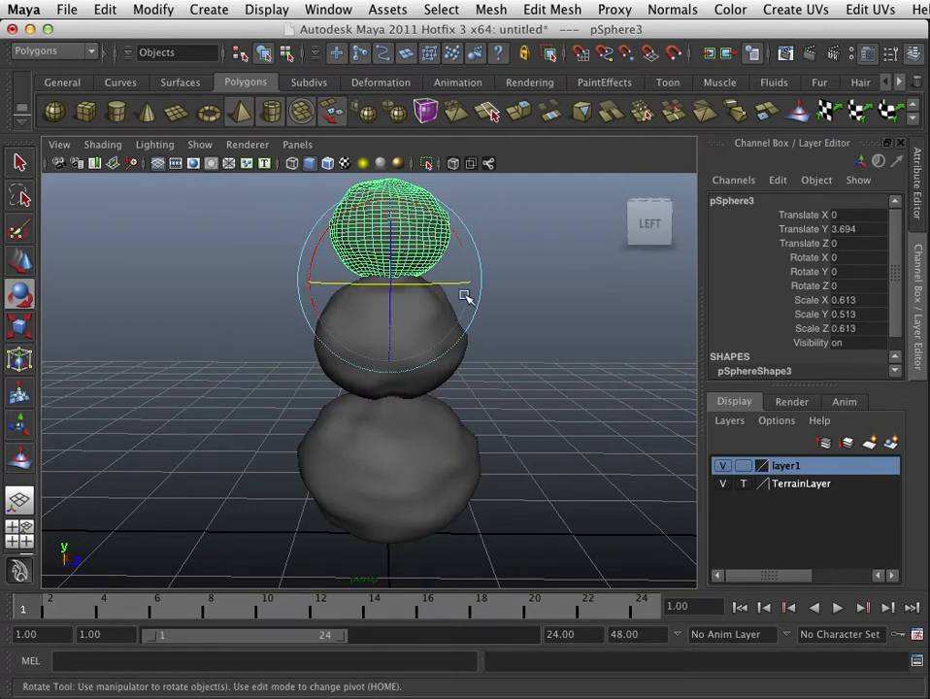
pyautogui.keyDown('alt'); pyautogui.moveTo(512, 328); pyautogui.dragTo(536, 332); pyautogui.keyUp('alt')
pyautogui.click(498, 310)
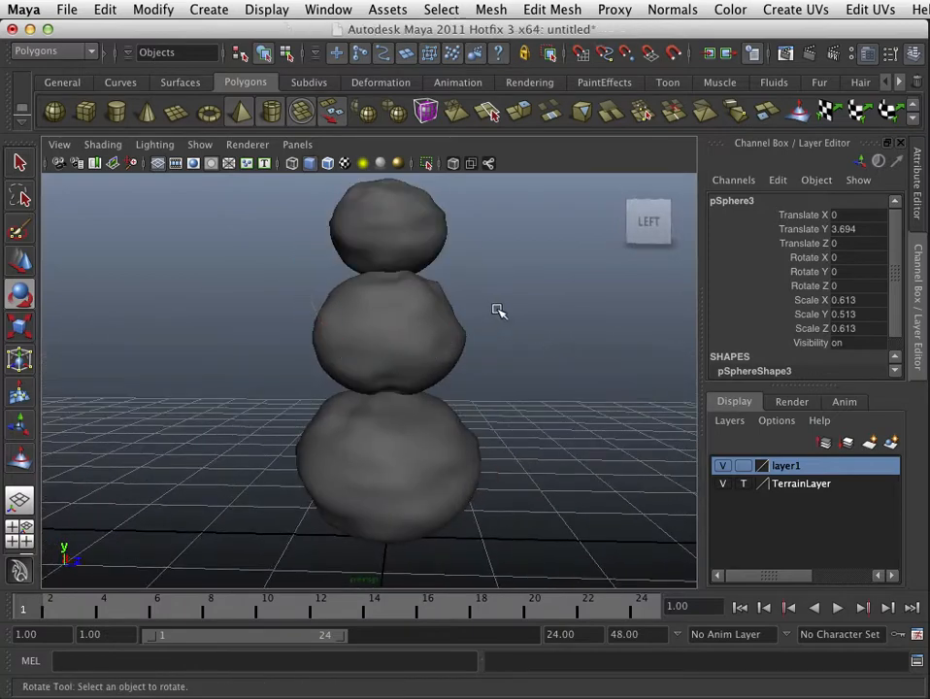
pyautogui.click(409, 240)
pyautogui.moveTo(380, 272); pyautogui.dragTo(465, 272)
pyautogui.click(476, 326)
pyautogui.keyDown('alt'); pyautogui.moveTo(476, 326); pyautogui.dragTo(455, 315); pyautogui.keyUp('alt')
pyautogui.click(424, 260)
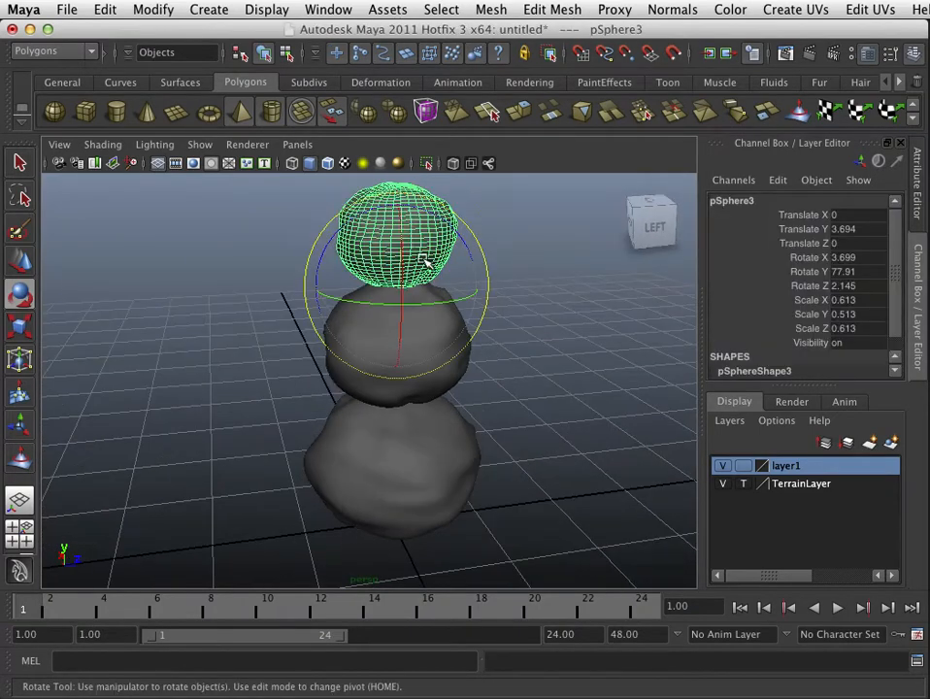
# Step: Lower the top sphere slightly, then move the middle and top spheres down together onto the base sphere
pyautogui.press('w')
pyautogui.moveTo(400, 233); pyautogui.dragTo(399, 243)
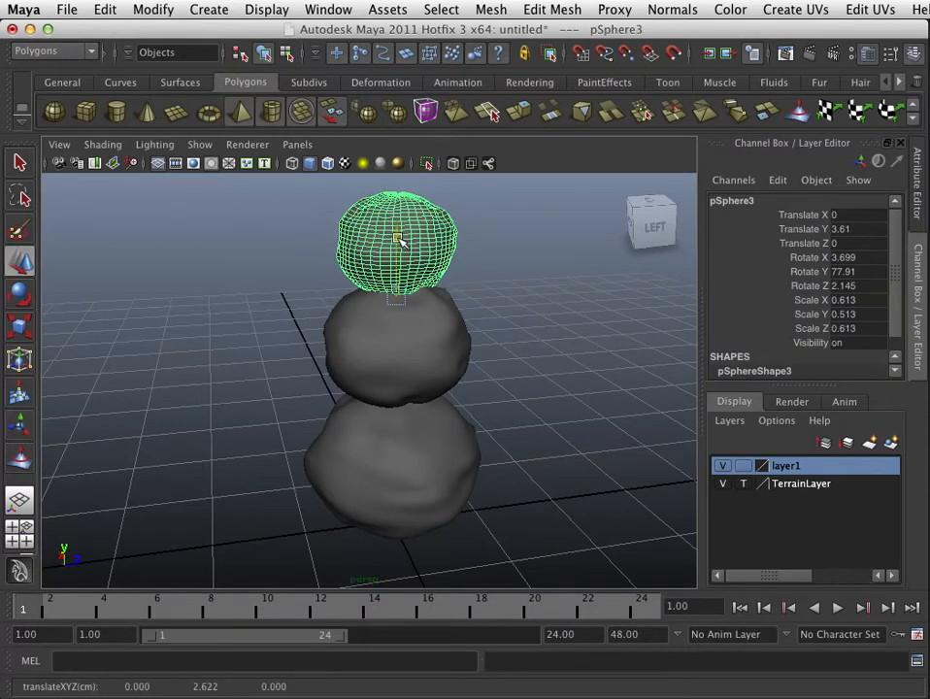
pyautogui.click(540, 336)
pyautogui.hotkey('ctrl', 'z')
pyautogui.keyDown('shift'); pyautogui.click(432, 332); pyautogui.keyUp('shift')
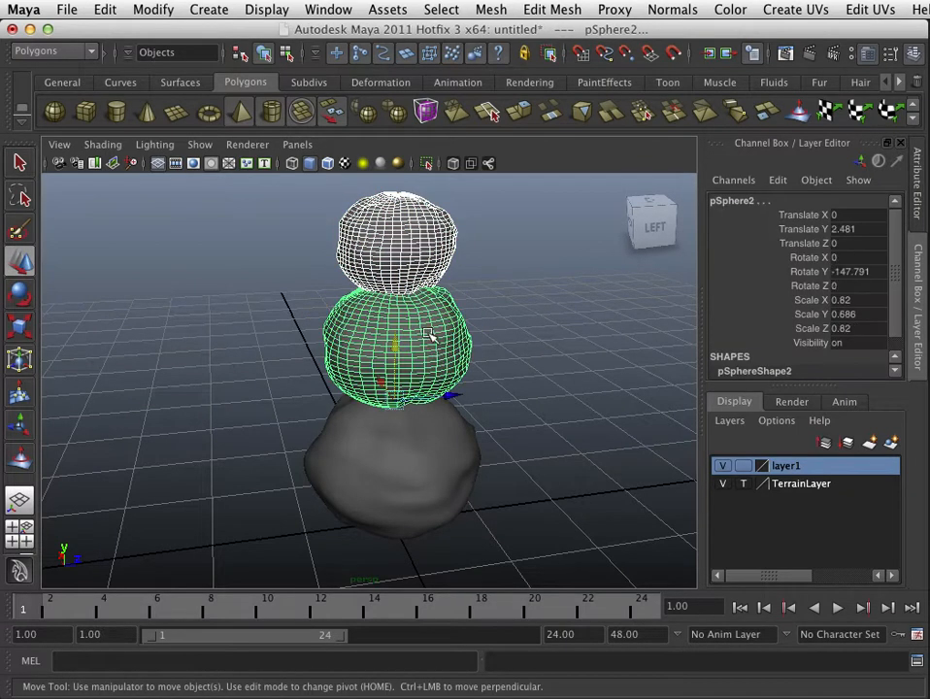
pyautogui.moveTo(397, 342); pyautogui.dragTo(397, 361)
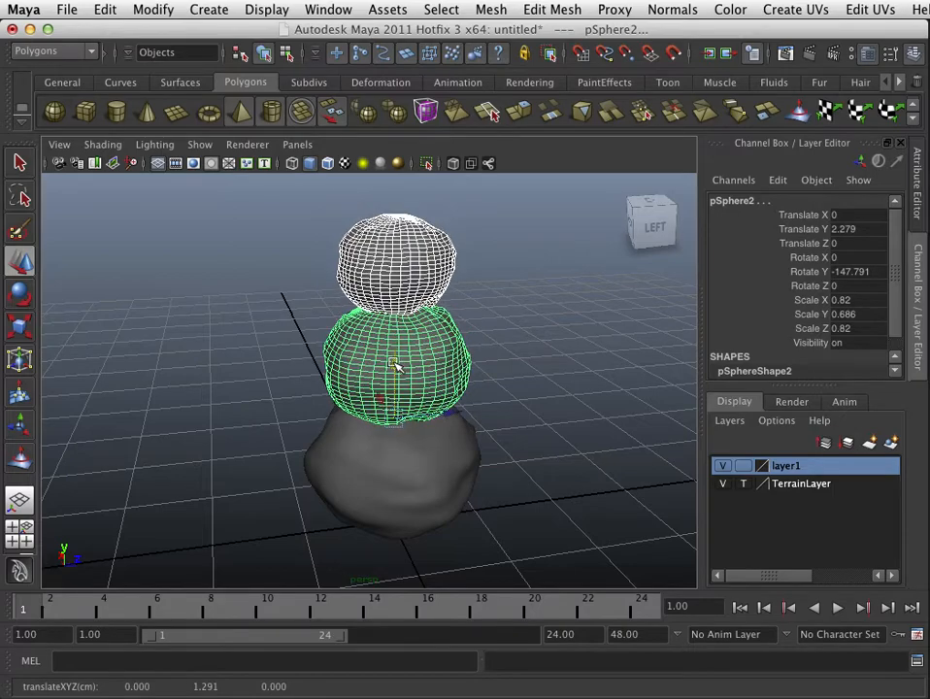
# Step: Parent the top sphere to the middle sphere
pyautogui.click(528, 395)
pyautogui.keyDown('alt'); pyautogui.moveTo(528, 395); pyautogui.dragTo(498, 374); pyautogui.keyUp('alt')
pyautogui.keyDown('alt'); pyautogui.moveTo(515, 393); pyautogui.dragTo(568, 390, button='right'); pyautogui.keyUp('alt')
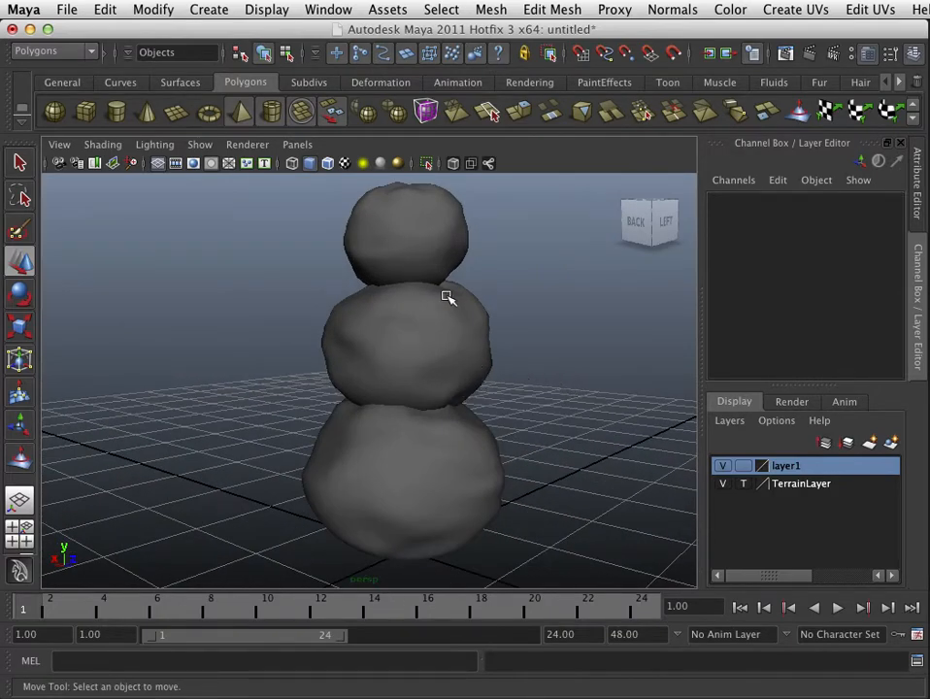
pyautogui.click(429, 260)
pyautogui.click(448, 324)
pyautogui.click(437, 423)
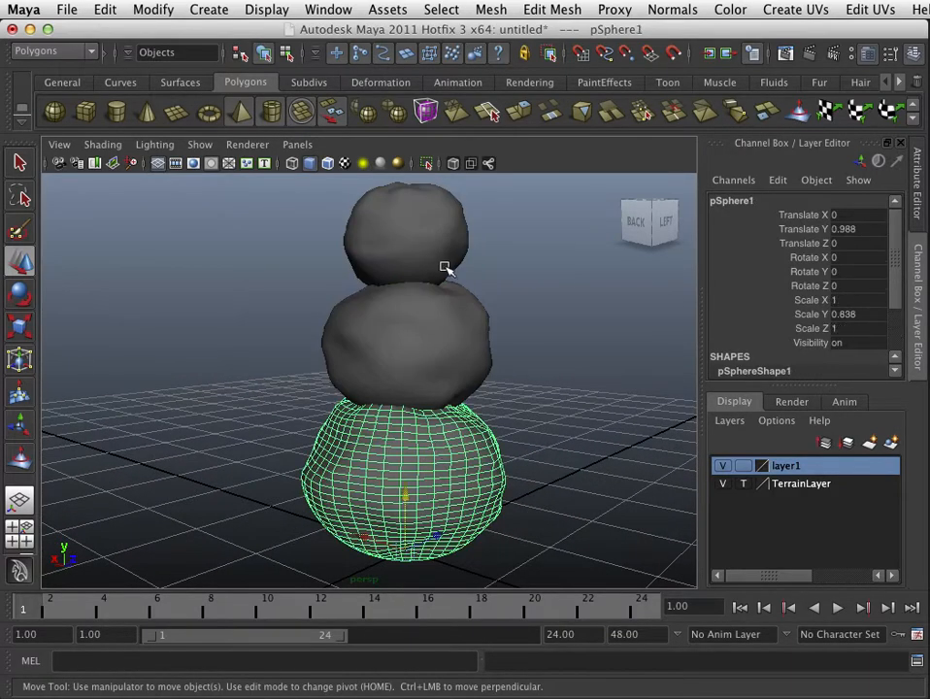
pyautogui.click(442, 264)
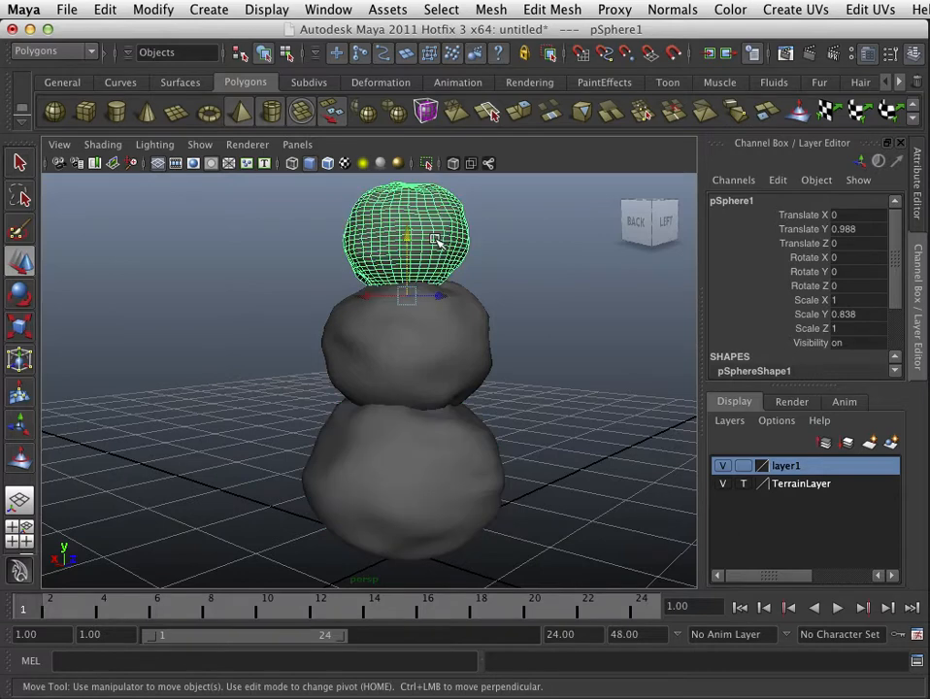
pyautogui.keyDown('shift'); pyautogui.click(443, 360); pyautogui.keyUp('shift')
pyautogui.press('p')
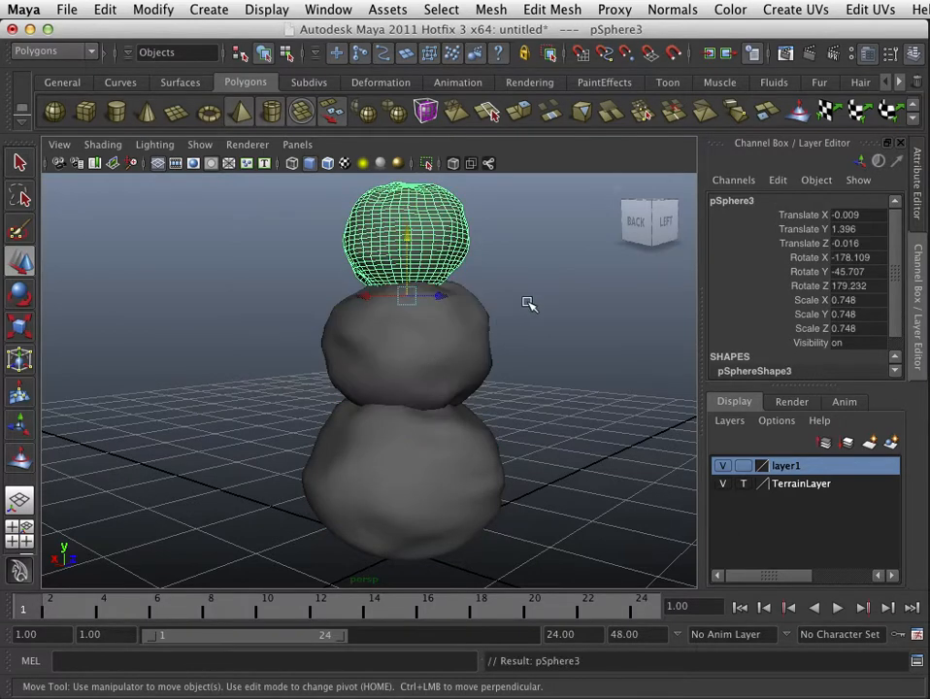
# Step: Parent the middle sphere to the bottom sphere and select the whole snowman hierarchy
pyautogui.click(529, 304)
pyautogui.click(445, 344)
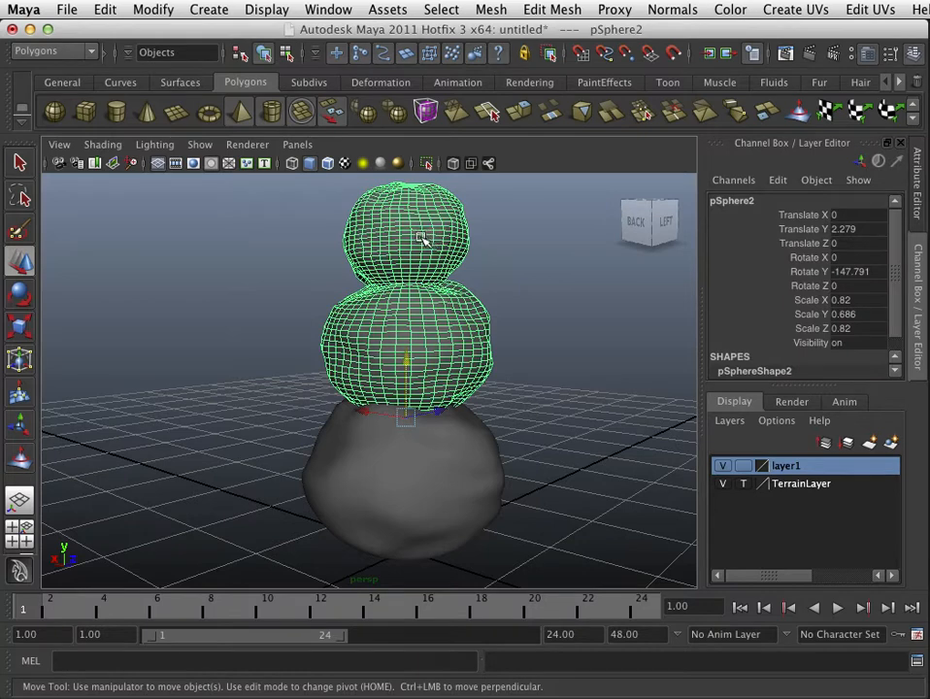
pyautogui.click(443, 258)
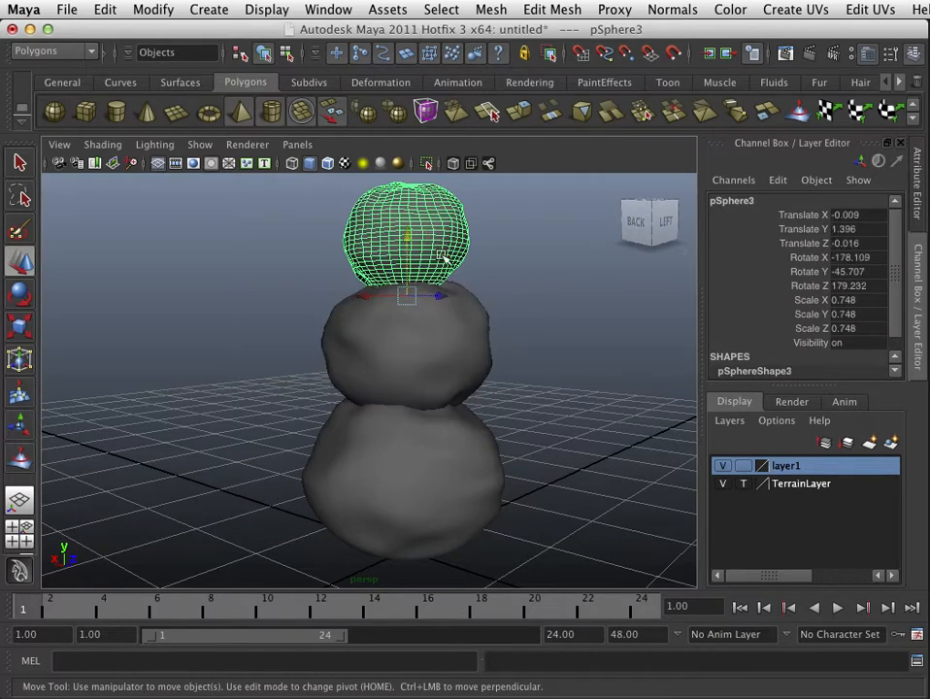
pyautogui.click(456, 357)
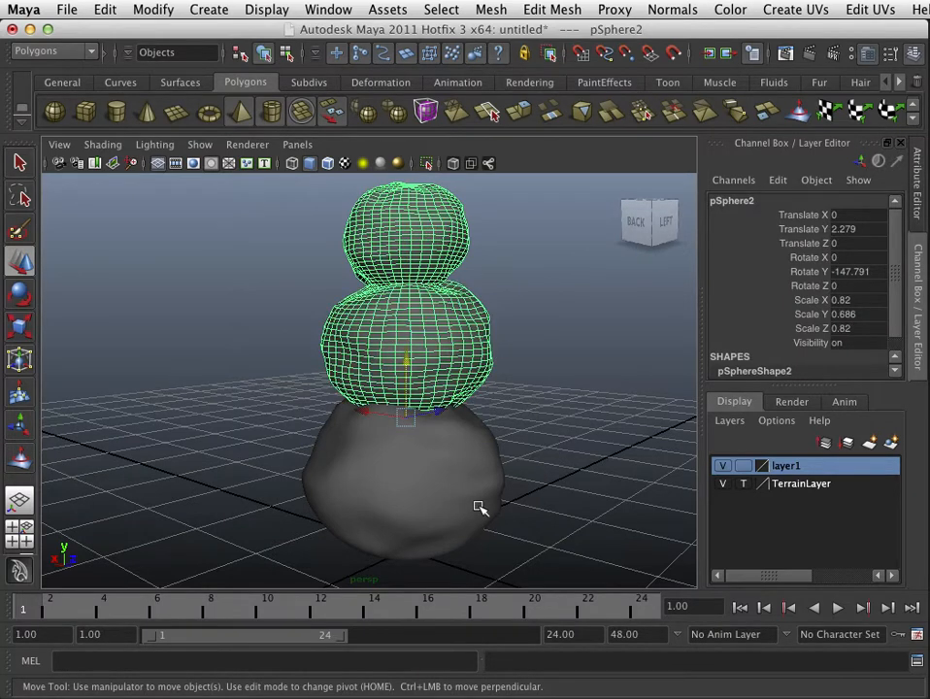
pyautogui.keyDown('shift'); pyautogui.click(441, 504); pyautogui.keyUp('shift')
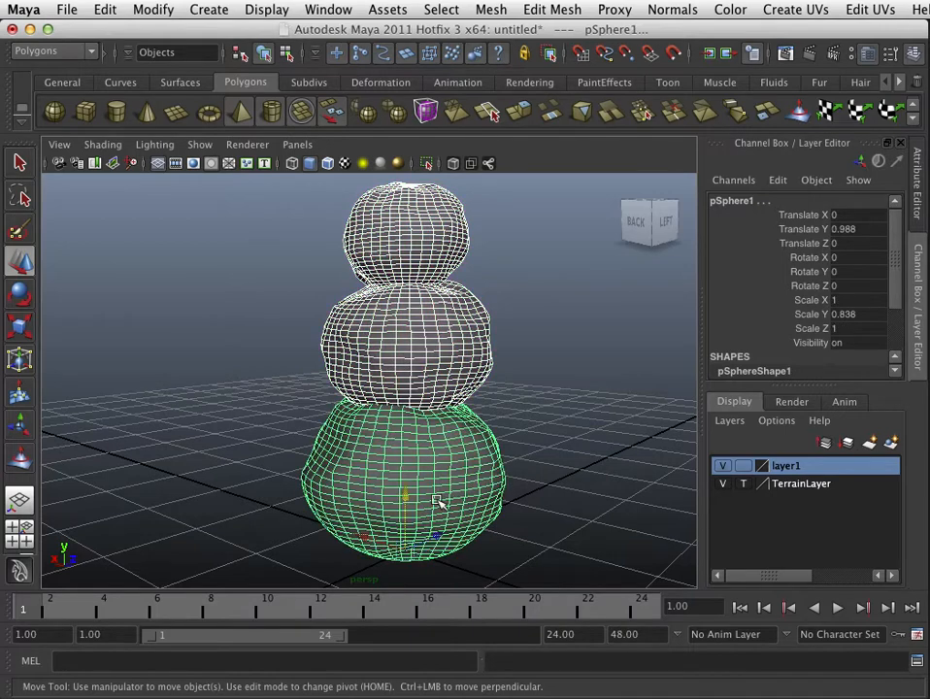
pyautogui.press('p')
pyautogui.click(429, 515)
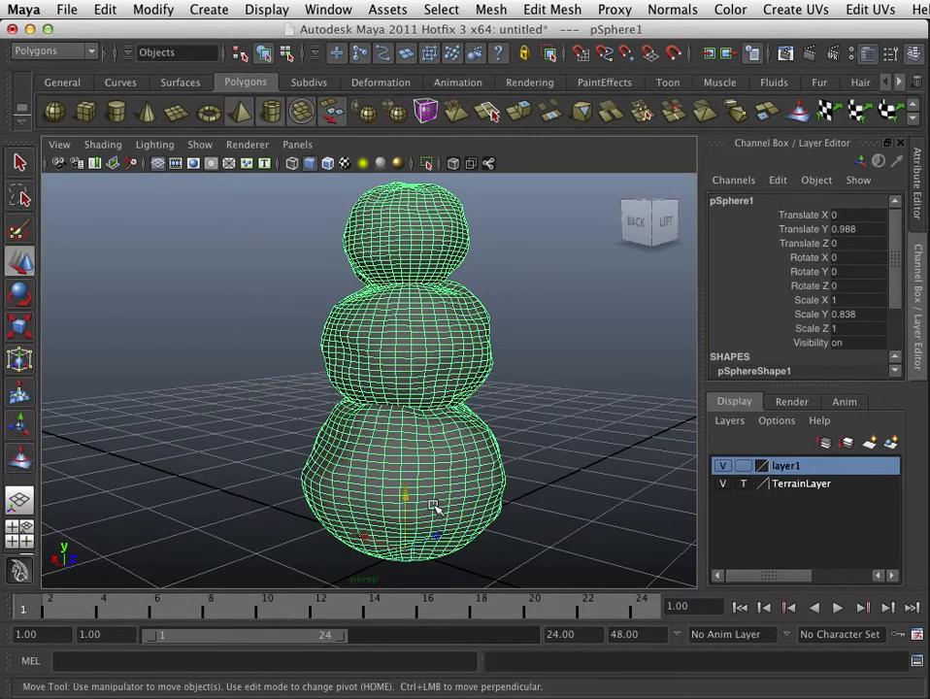
pyautogui.press('r')
pyautogui.press('e')
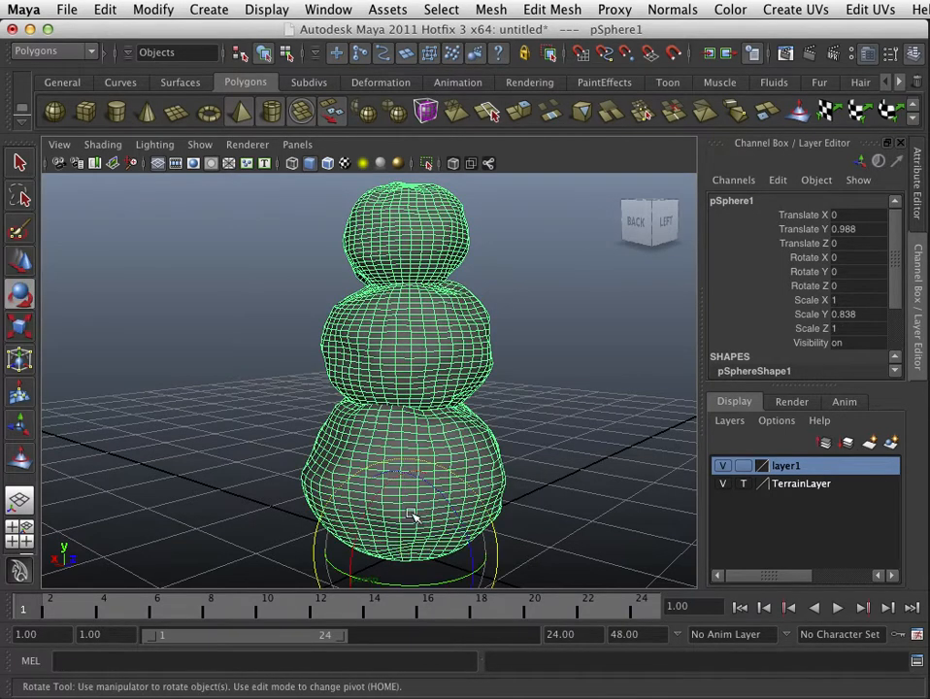
pyautogui.moveTo(430, 494)
pyautogui.mouseDown()
pyautogui.moveTo(443, 500)
pyautogui.moveTo(427, 490)
pyautogui.moveTo(436, 498)
pyautogui.mouseUp()
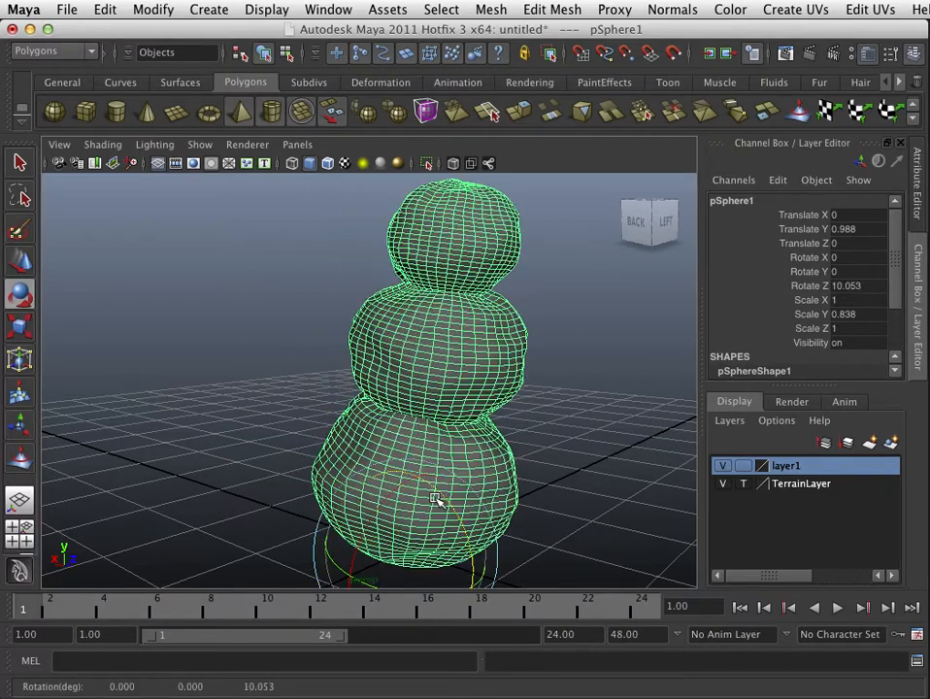
pyautogui.press('z')
pyautogui.click(436, 365)
pyautogui.moveTo(402, 368); pyautogui.dragTo(440, 328)
pyautogui.press('z')
pyautogui.click(450, 276)
pyautogui.moveTo(450, 276); pyautogui.dragTo(473, 286)
pyautogui.press('z')
pyautogui.click(471, 377)
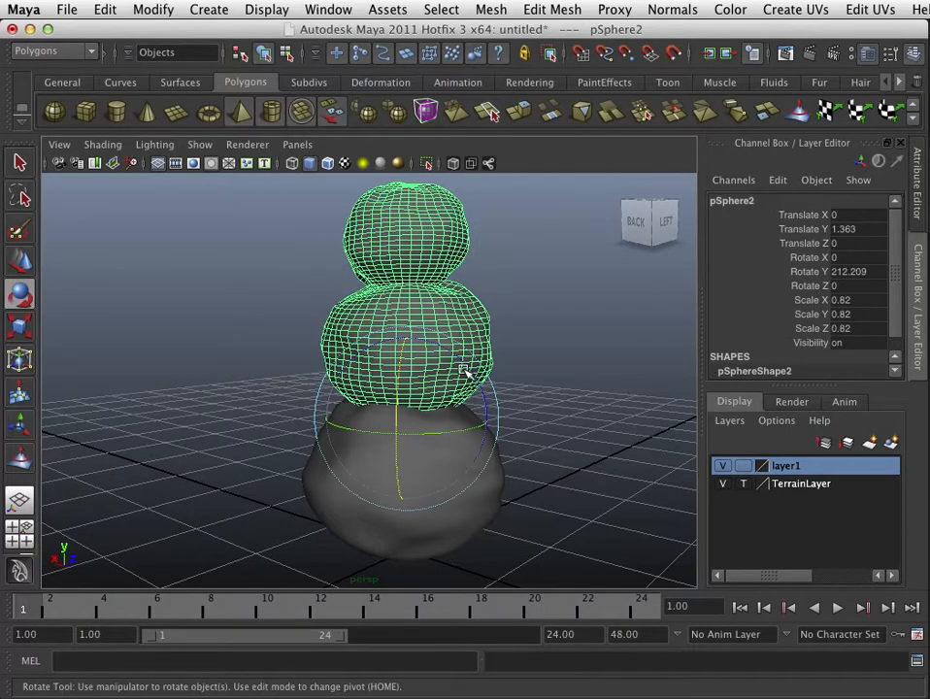
pyautogui.press('w')
pyautogui.moveTo(407, 415); pyautogui.dragTo(413, 357)
pyautogui.click(575, 348)
pyautogui.keyDown('alt'); pyautogui.moveTo(575, 349); pyautogui.dragTo(441, 392, button='right'); pyautogui.keyUp('alt')
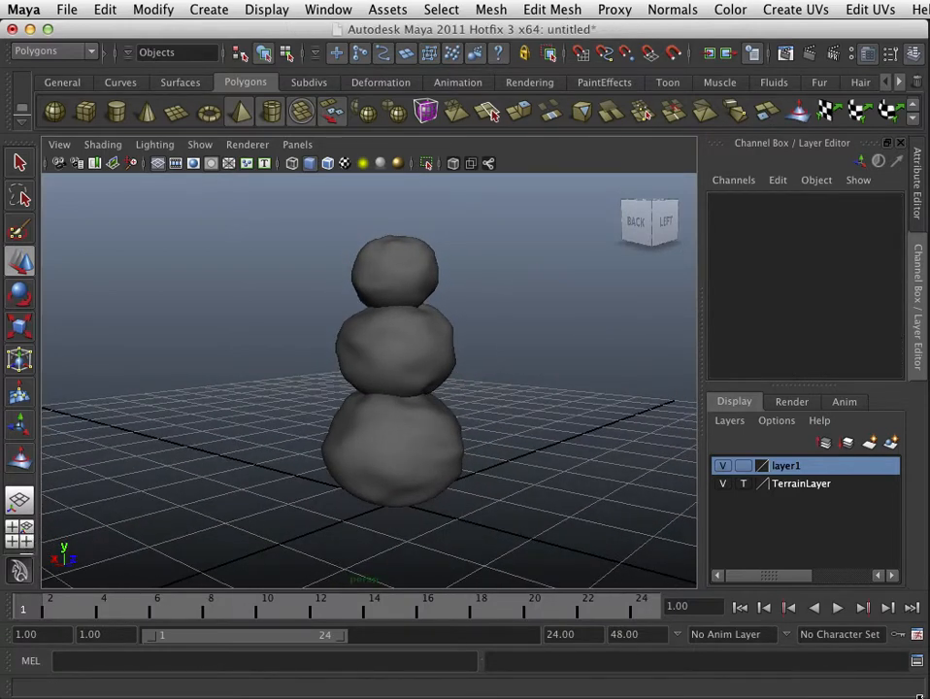
pyautogui.moveTo(924, 693); pyautogui.dragTo(929, 698)
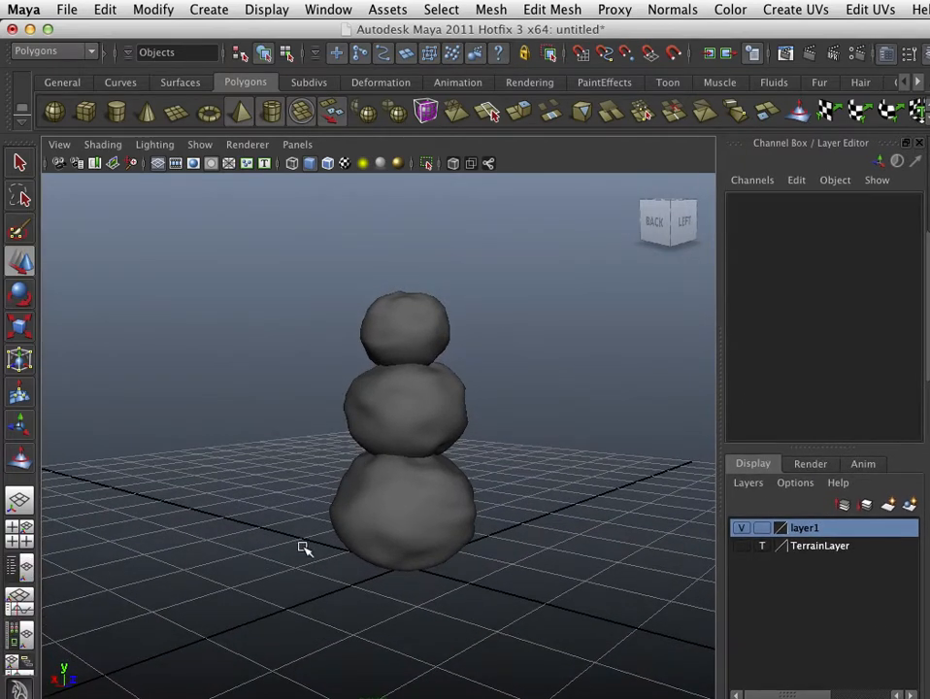
# Step: Open the Hypershade's materials and apply the blinn1 material to the snowman
pyautogui.click(26, 642)
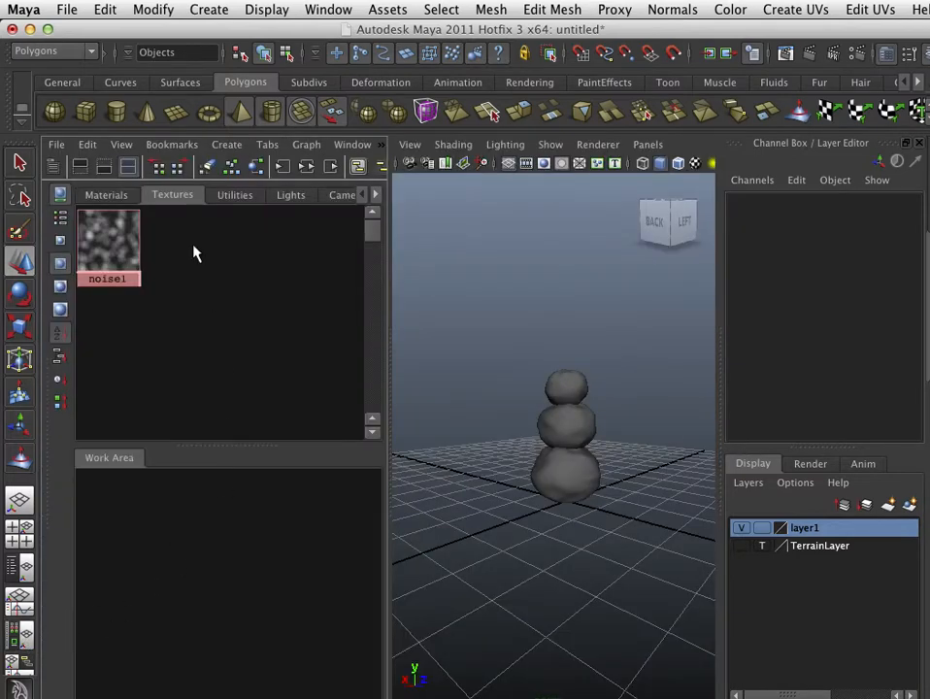
pyautogui.click(107, 195)
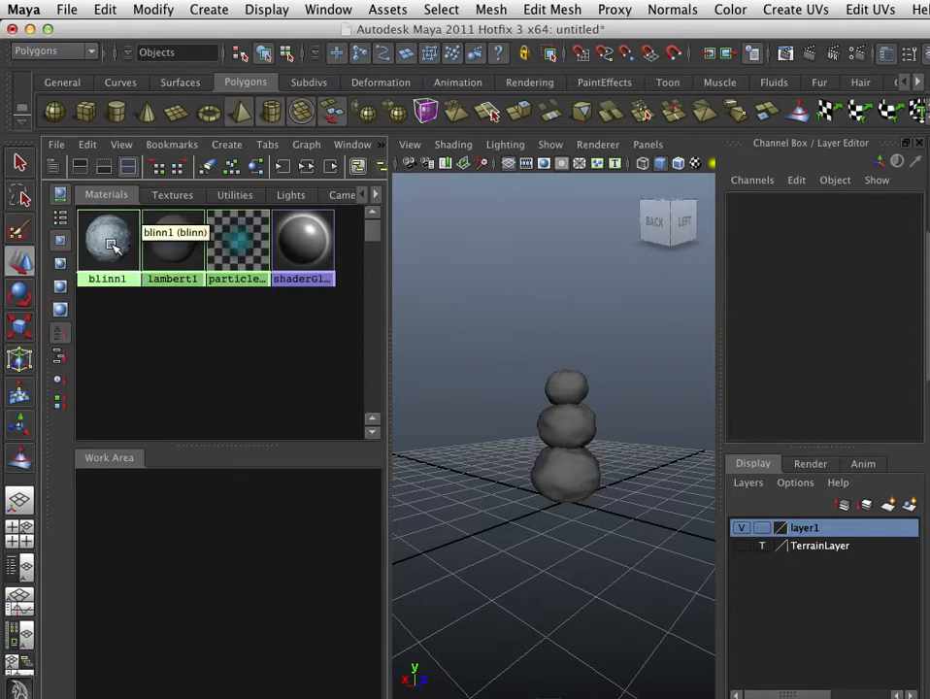
pyautogui.moveTo(113, 246); pyautogui.dragTo(556, 484, button='middle')
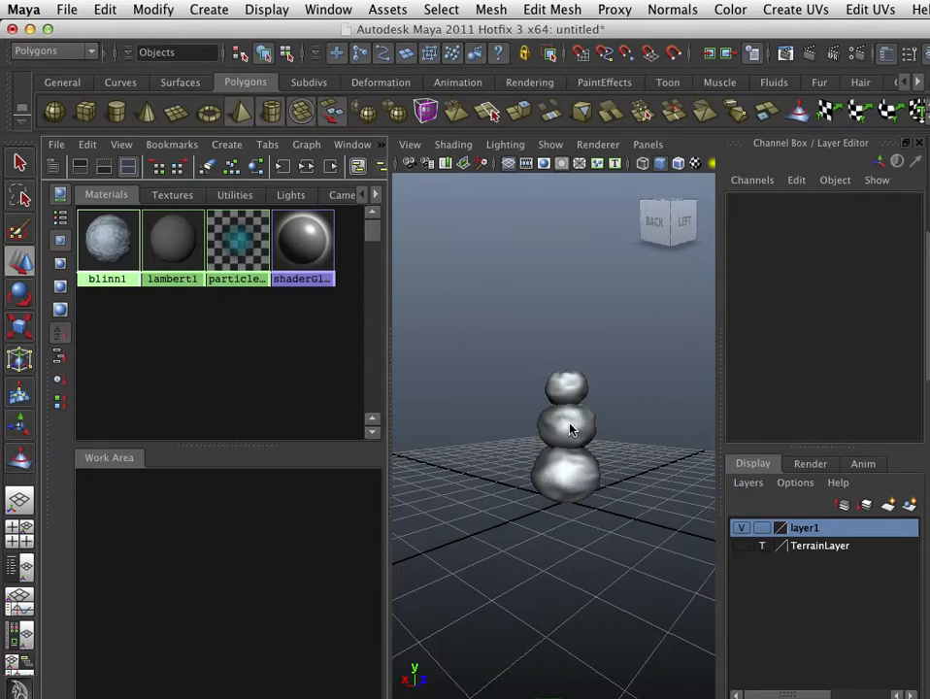
pyautogui.moveTo(571, 430); pyautogui.dragTo(617, 694, button='right')
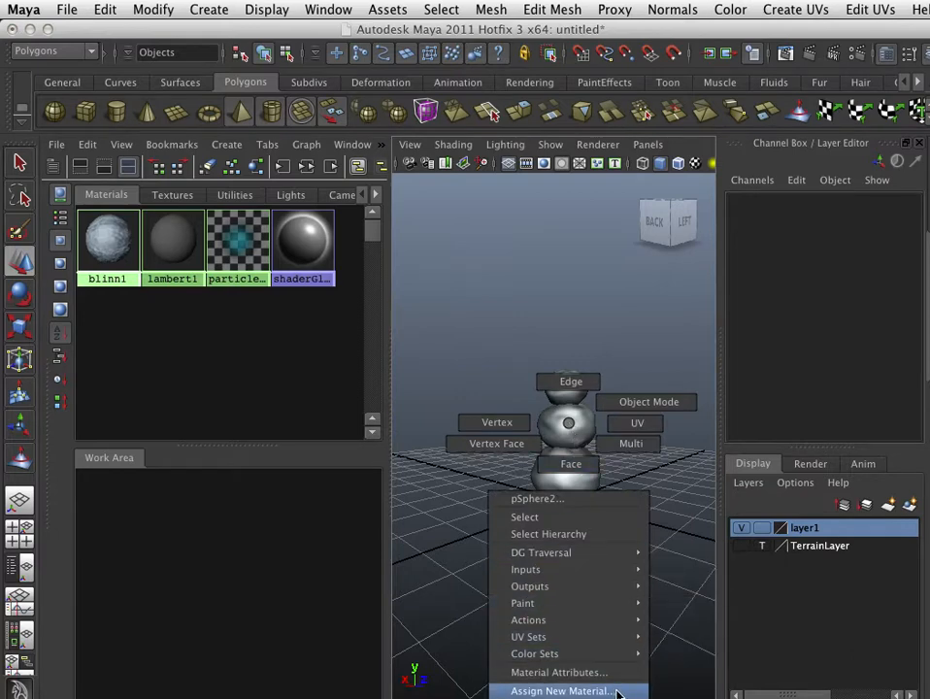
pyautogui.moveTo(533, 694); pyautogui.dragTo(533, 698, button='right')
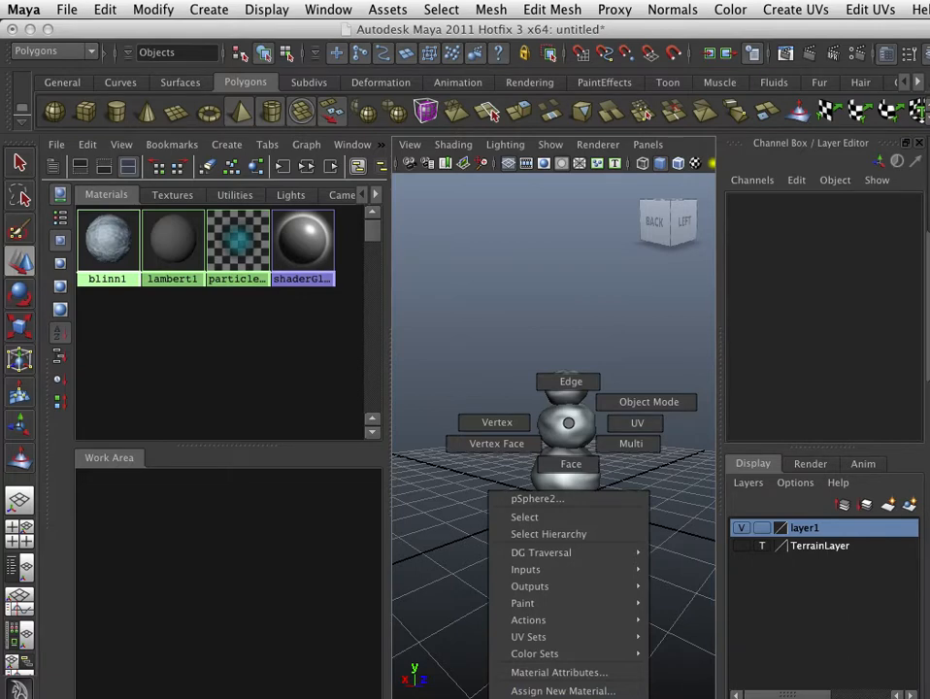
pyautogui.moveTo(446, 590); pyautogui.dragTo(436, 332, button='right')
pyautogui.moveTo(550, 412); pyautogui.dragTo(617, 388, button='right')
# Step: Open the blinn1 material's attributes and rename it snowMat, then close the Attribute Editor
pyautogui.doubleClick(121, 257)
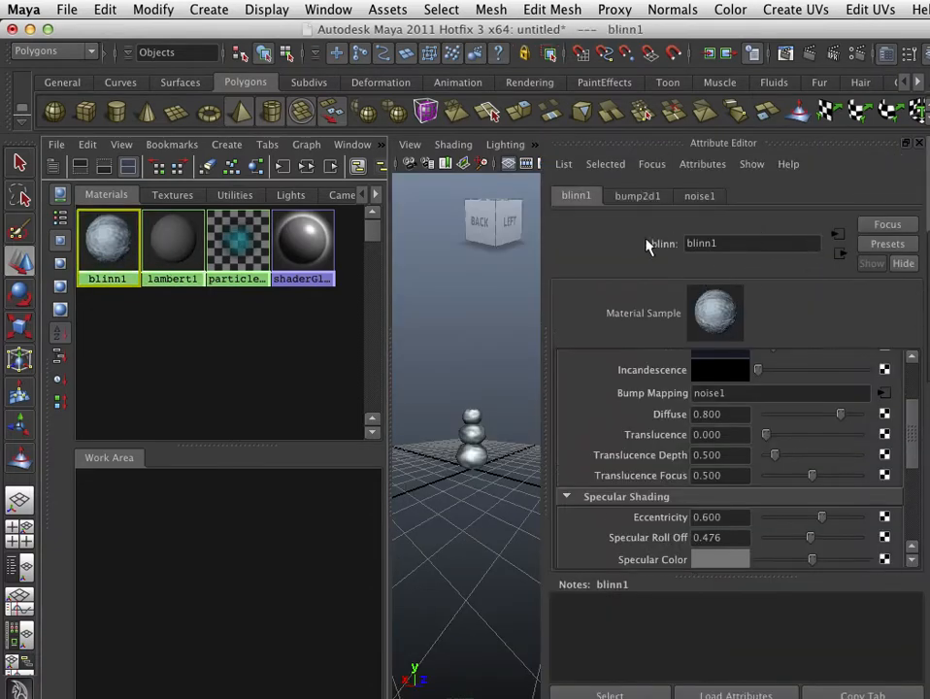
pyautogui.click(525, 260)
pyautogui.click(104, 252)
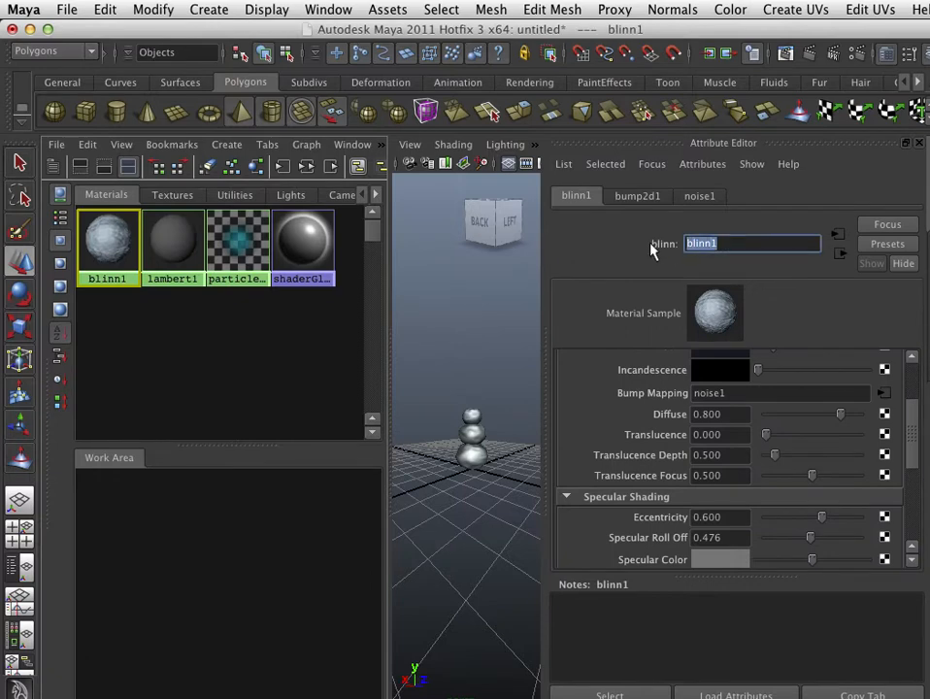
pyautogui.write('snowMat')
pyautogui.click(918, 144)
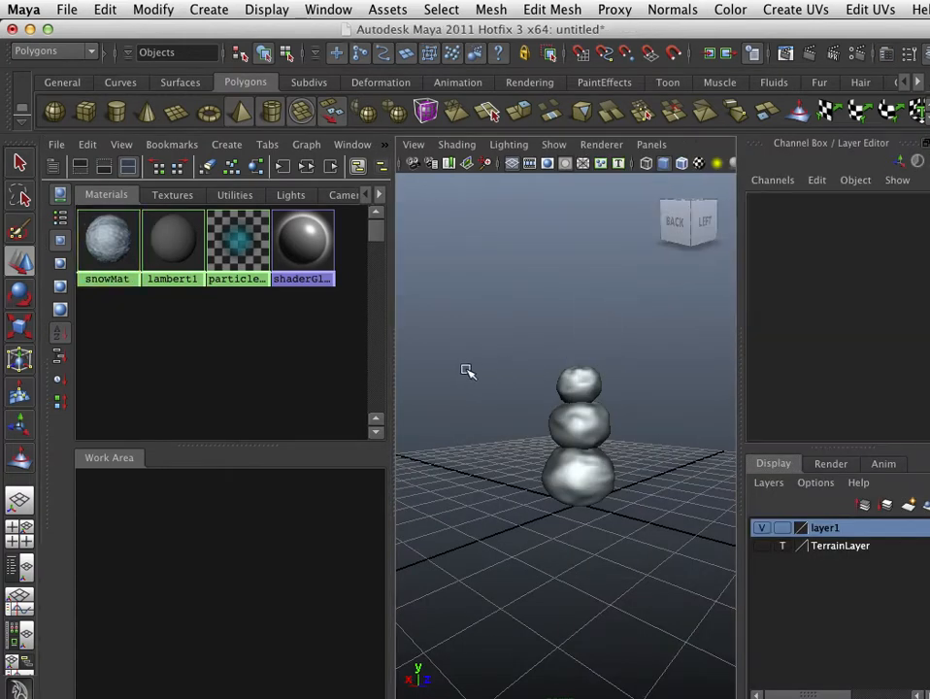